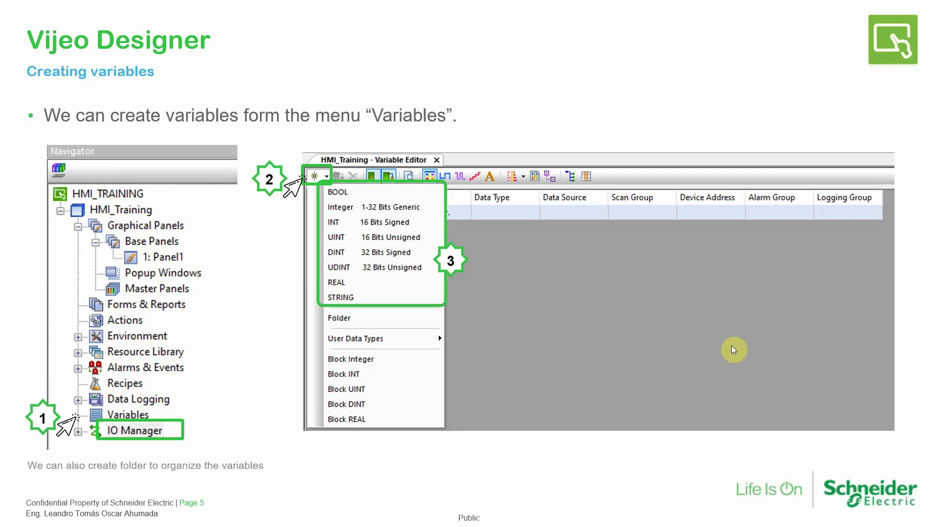
# Return to Vijeo Designer and open the HMI_TRAINING project's empty Variable Editor.
pyautogui.press('super')
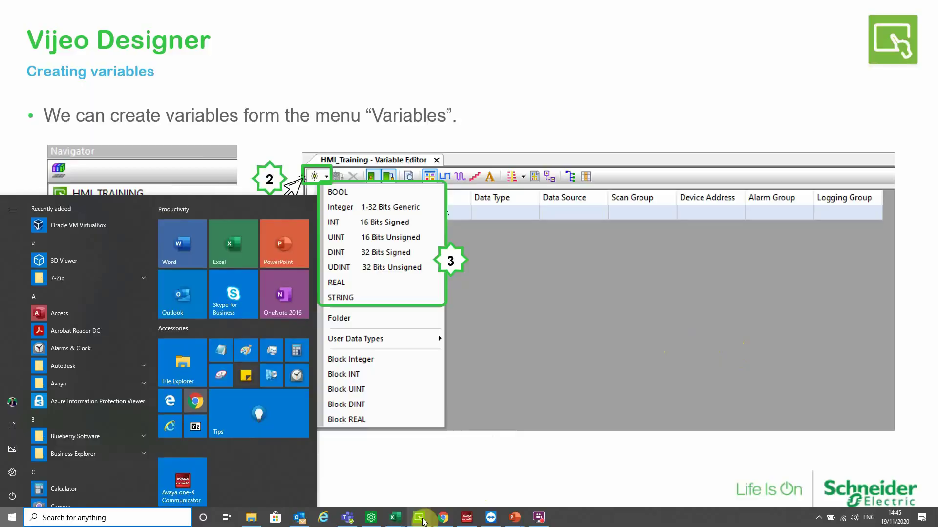
pyautogui.click(423, 521)
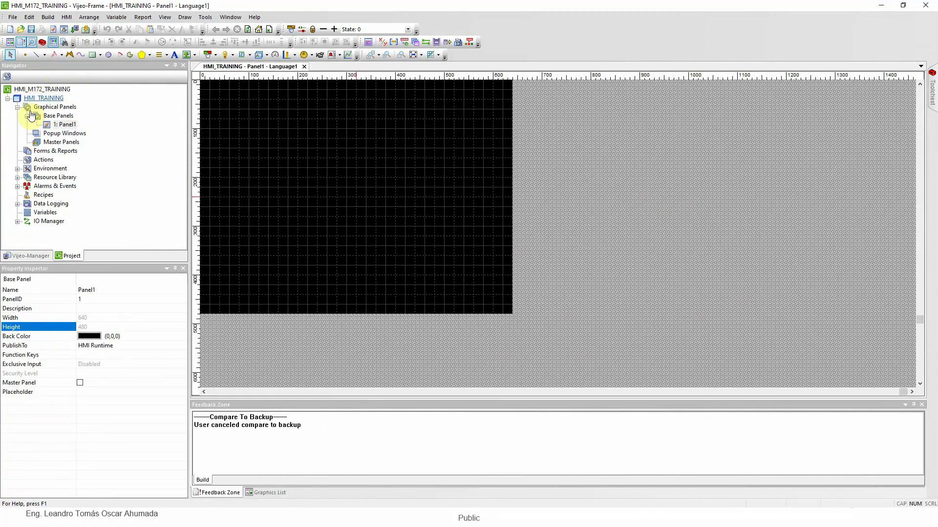
pyautogui.doubleClick(46, 212)
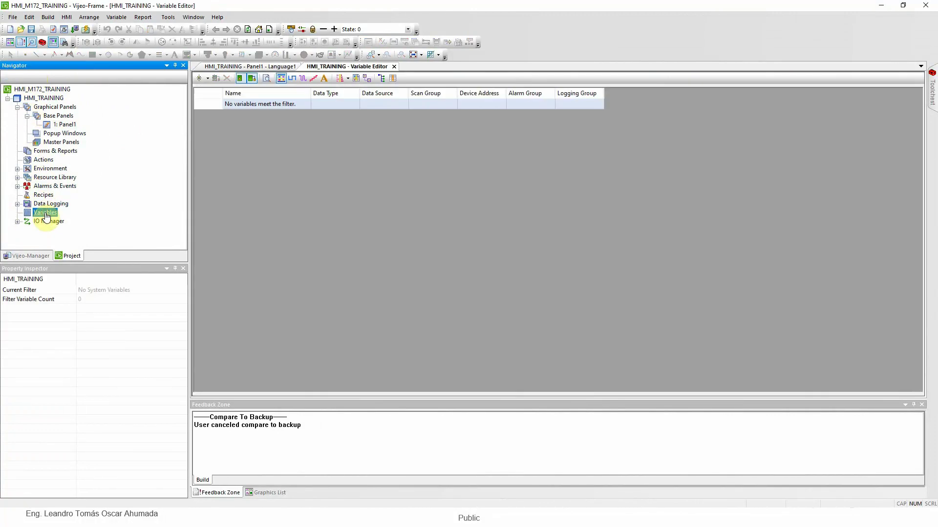
pyautogui.click(429, 203)
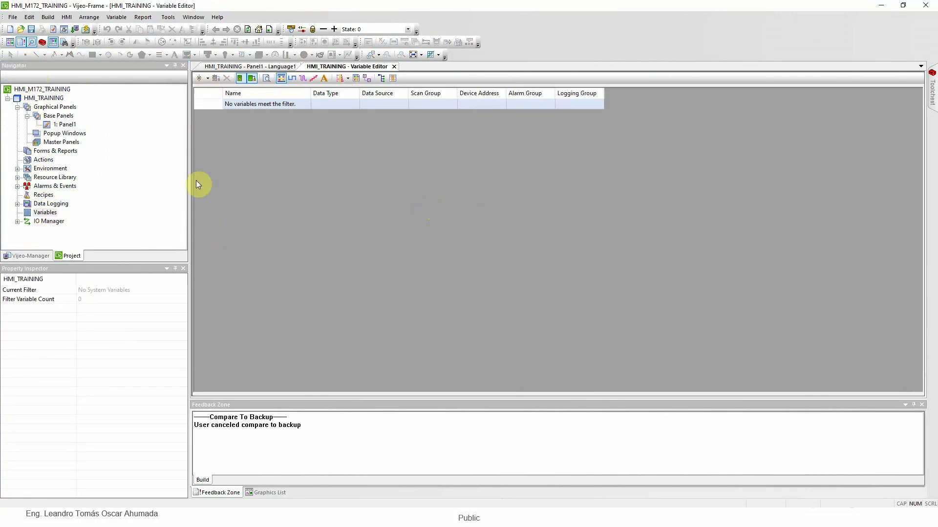
pyautogui.click(207, 78)
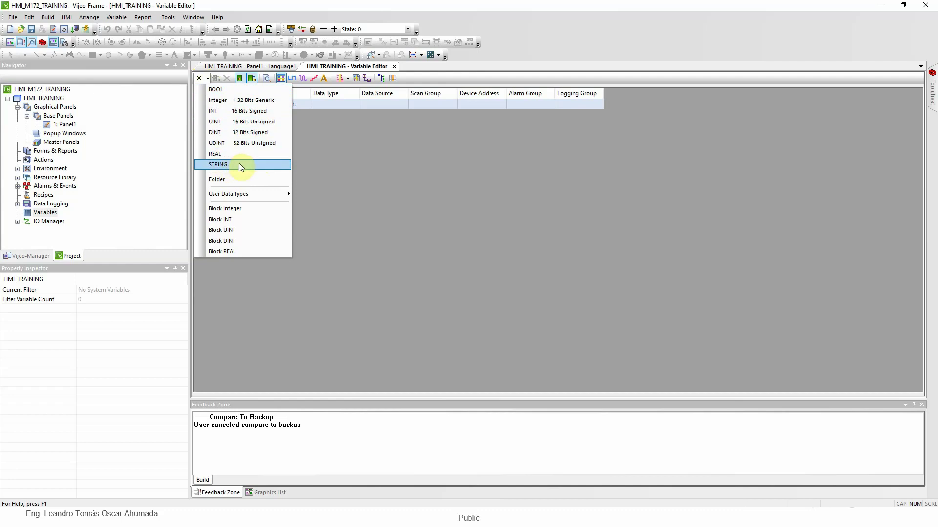
# Create a new REAL variable, REAL01, keeping its data type as REAL.
pyautogui.click(227, 154)
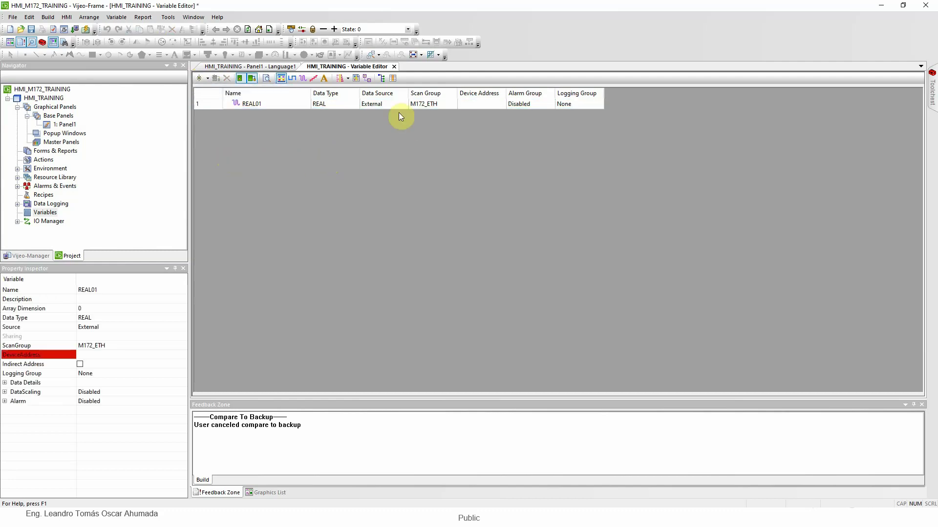
pyautogui.click(322, 109)
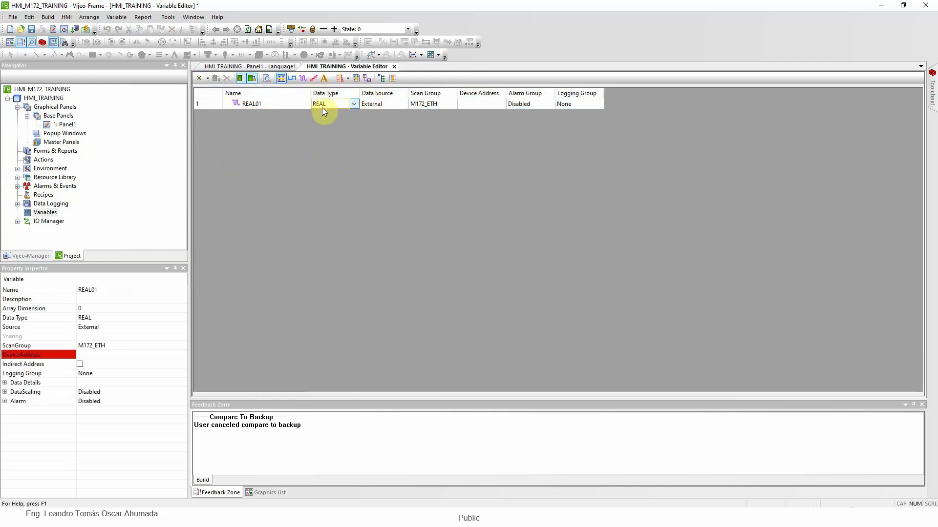
pyautogui.click(364, 104)
pyautogui.click(354, 104)
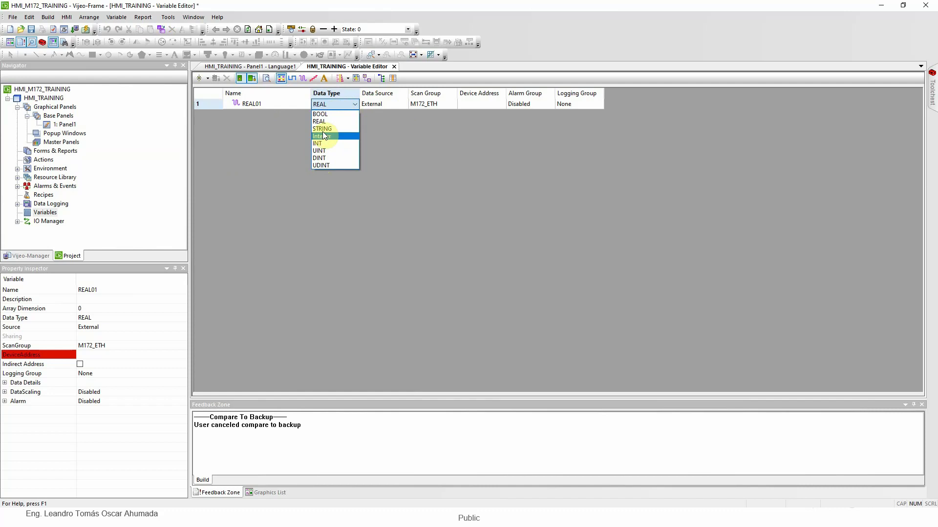
pyautogui.click(440, 144)
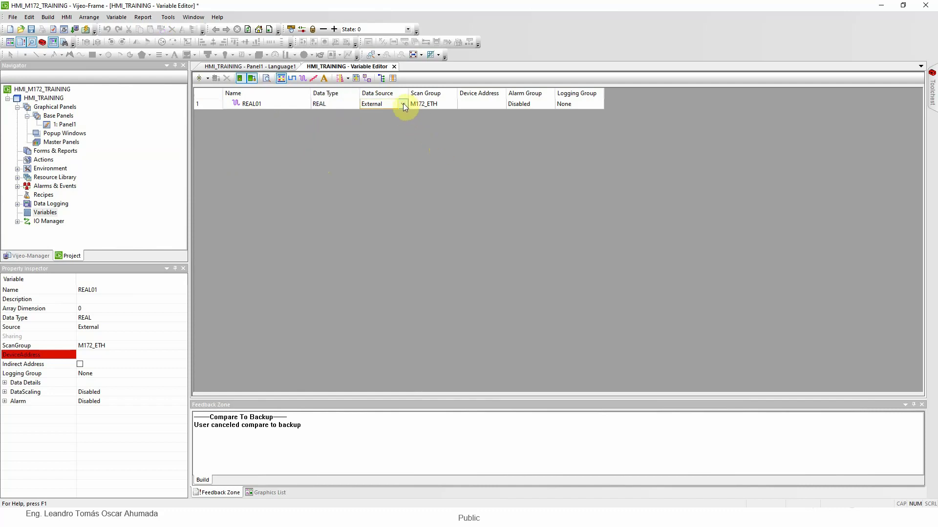
# Switch REAL01's data source to Internal, then back to External in scan group M172_ETH.
pyautogui.click(403, 104)
pyautogui.click(377, 114)
pyautogui.click(403, 125)
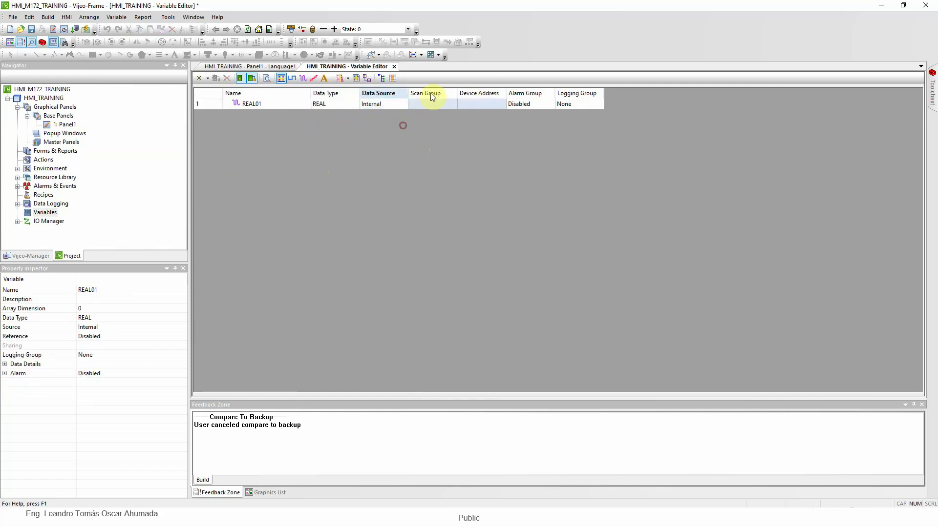
pyautogui.click(478, 107)
pyautogui.click(484, 105)
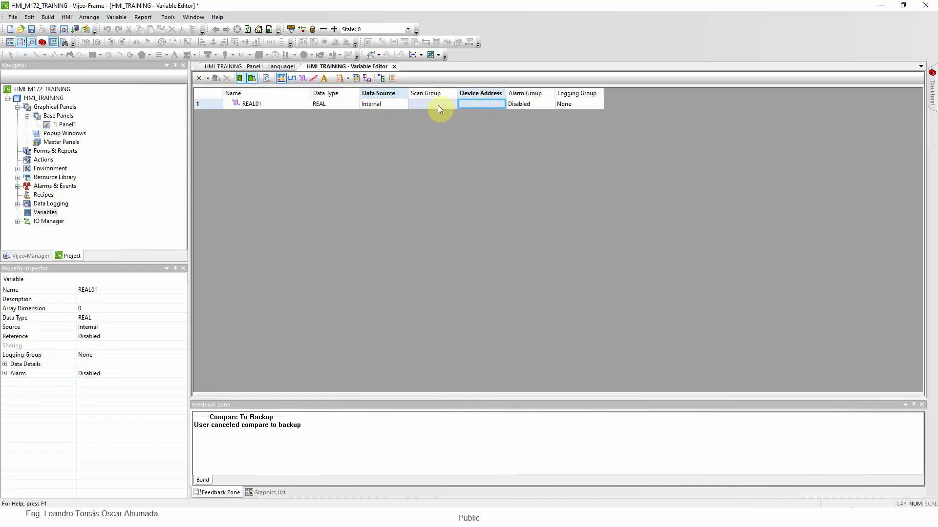
pyautogui.click(390, 107)
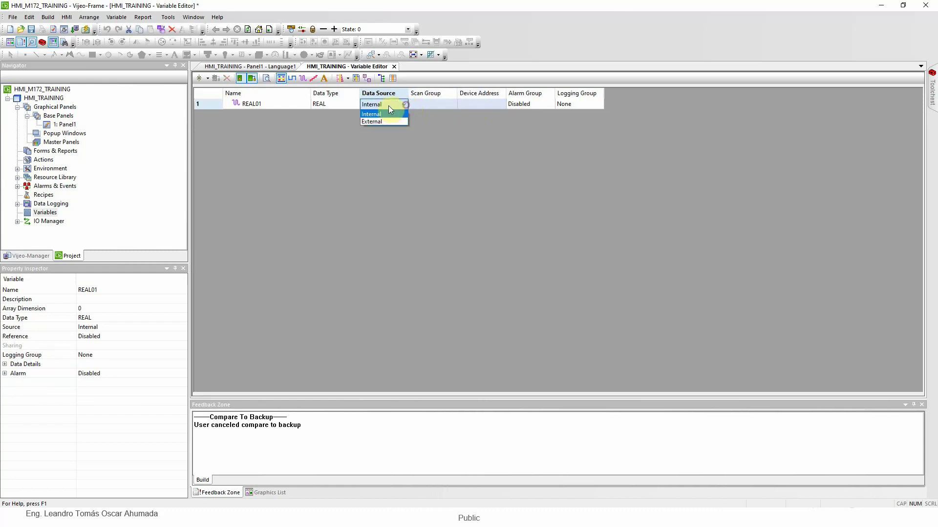
pyautogui.click(376, 121)
pyautogui.click(416, 133)
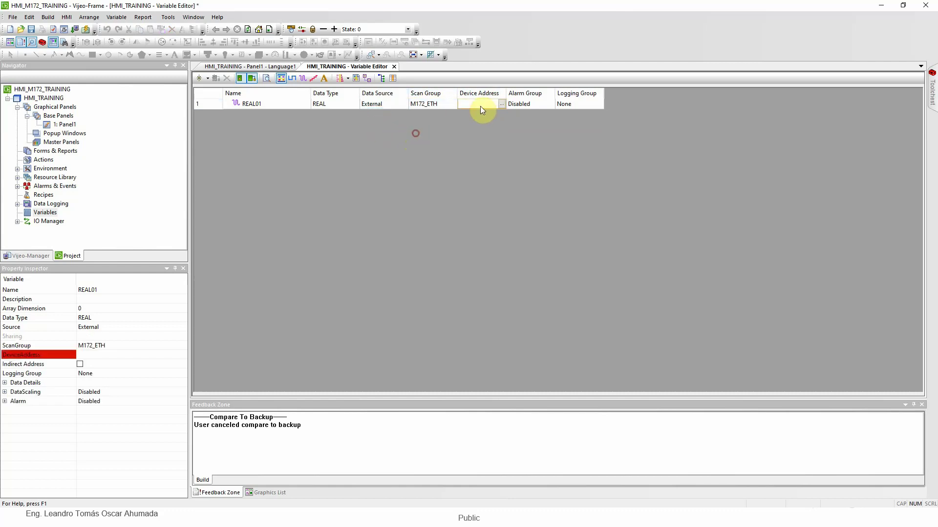
# Select REAL01 and make the Property Inspector taller beneath a shorter Navigator.
pyautogui.click(209, 102)
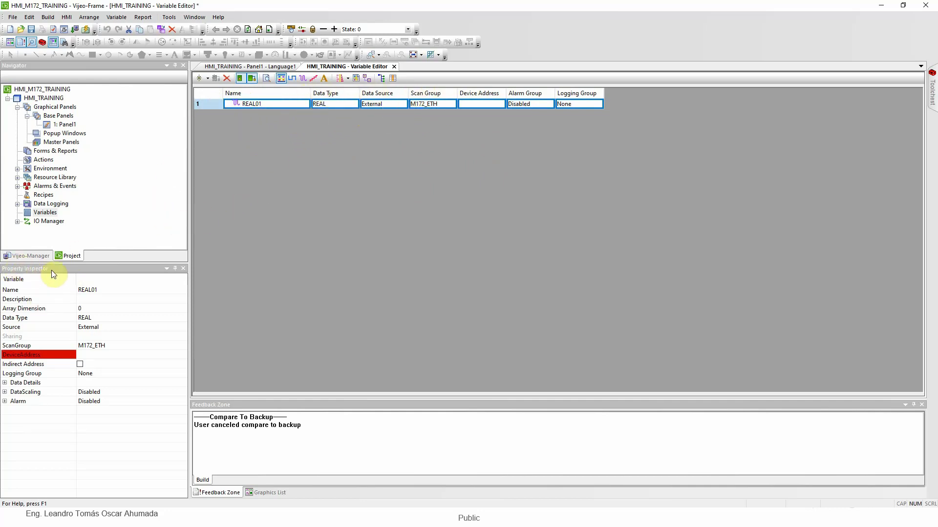
pyautogui.click(32, 43)
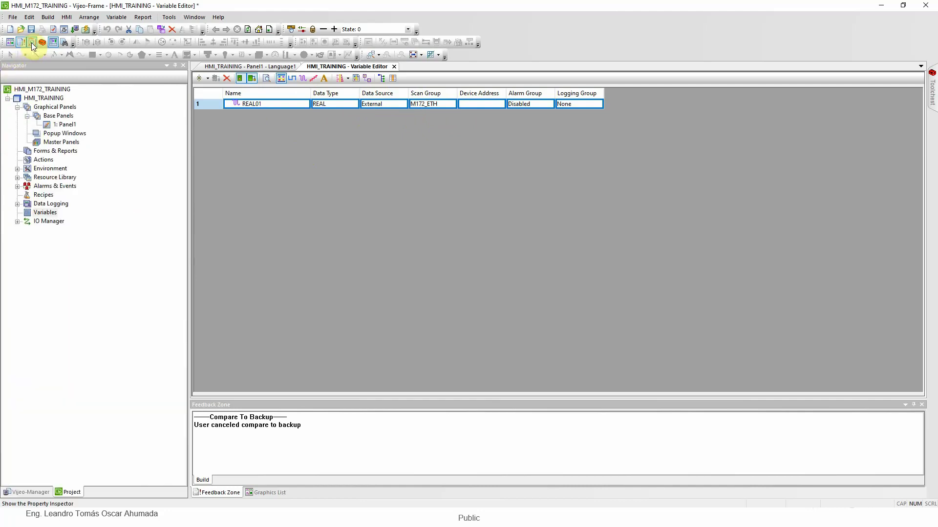
pyautogui.click(32, 43)
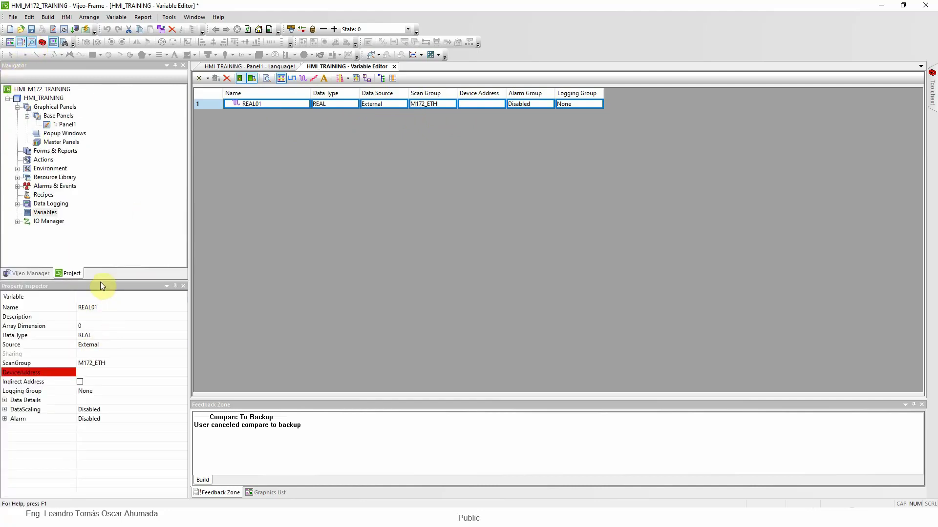
pyautogui.moveTo(101, 280); pyautogui.dragTo(101, 250)
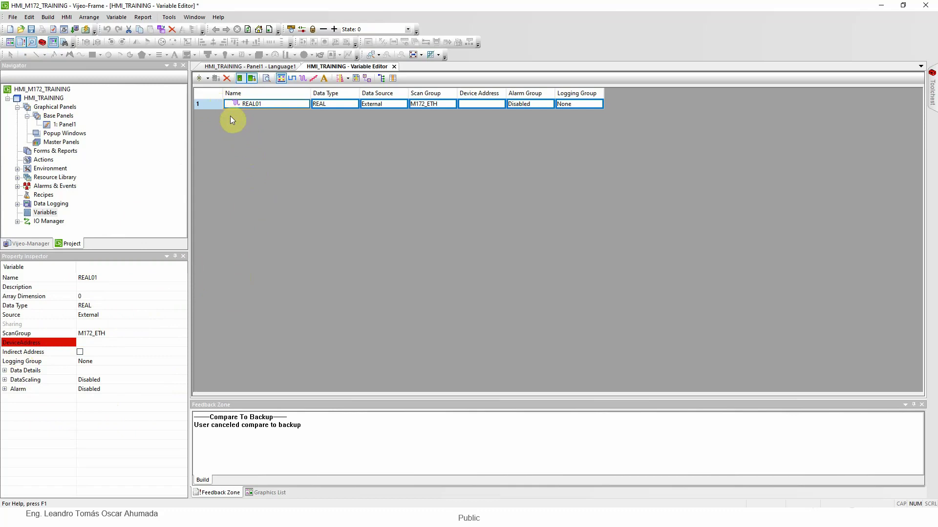
pyautogui.click(132, 338)
pyautogui.click(216, 111)
pyautogui.doubleClick(214, 104)
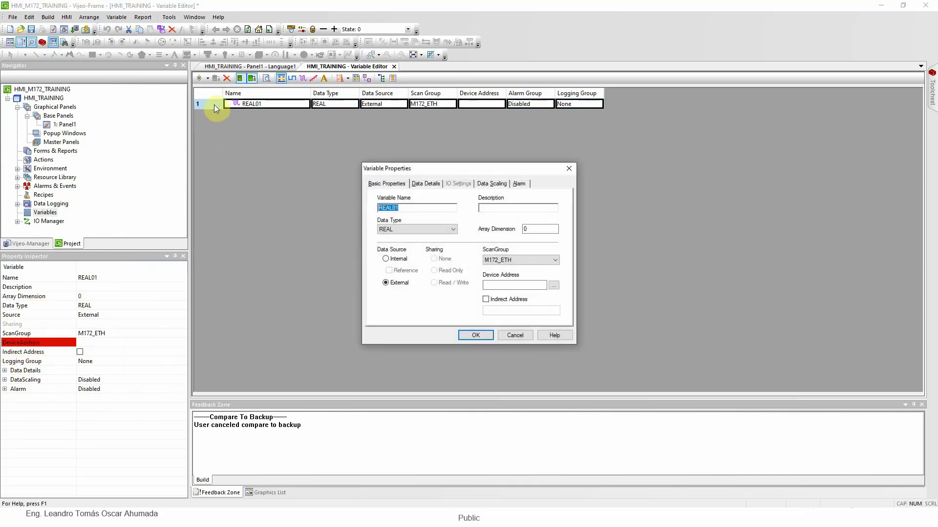
pyautogui.click(386, 260)
pyautogui.click(386, 283)
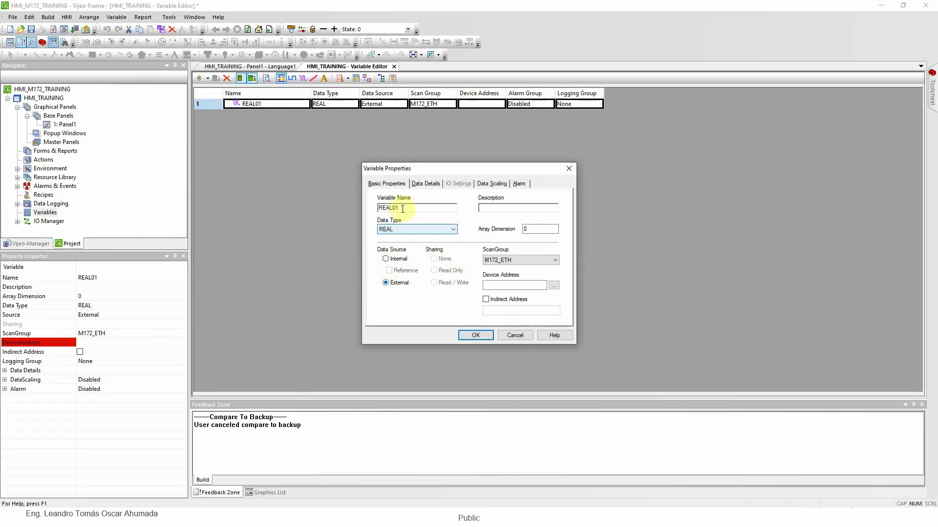
pyautogui.click(423, 188)
pyautogui.click(543, 291)
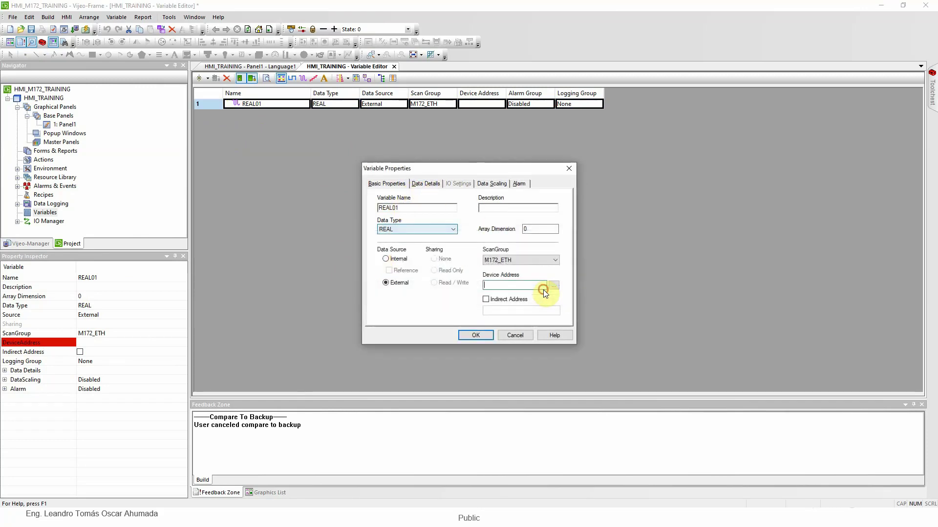
pyautogui.click(387, 259)
pyautogui.click(423, 184)
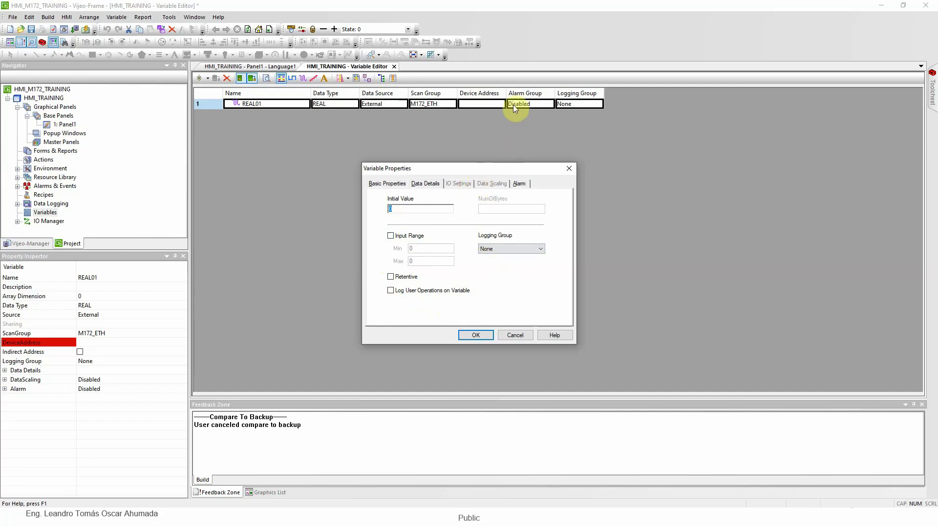
pyautogui.click(386, 185)
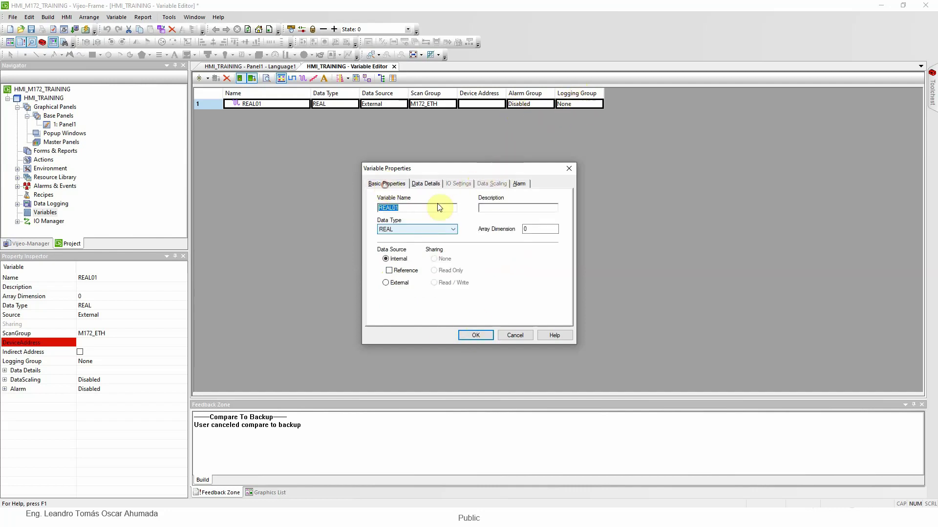
pyautogui.click(509, 336)
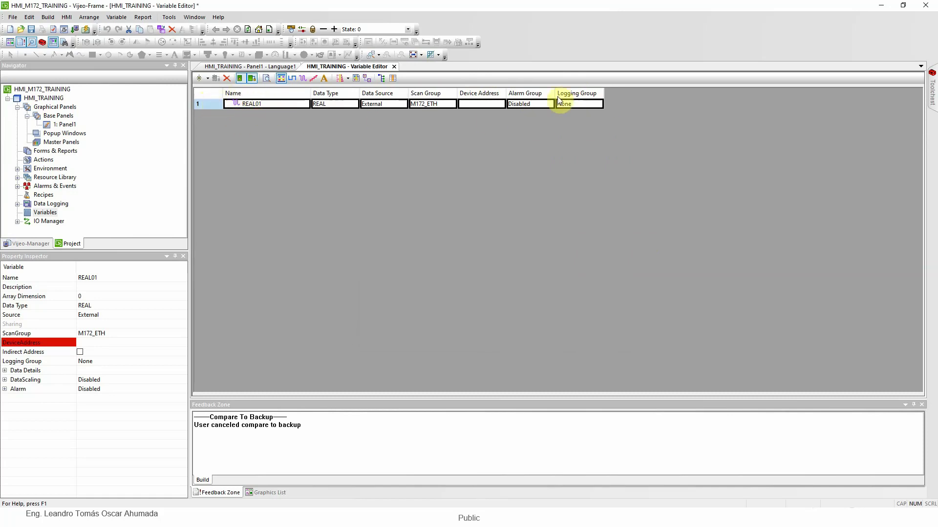
pyautogui.doubleClick(216, 106)
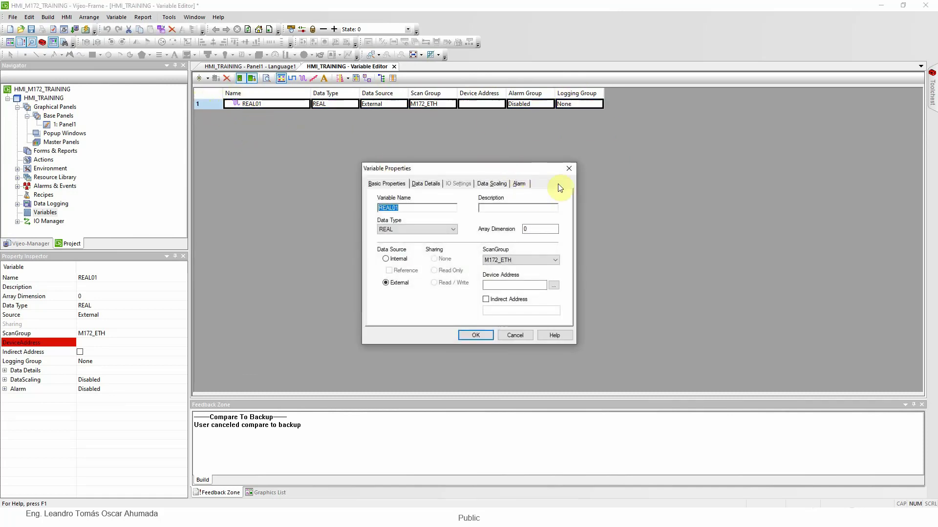
pyautogui.click(567, 170)
pyautogui.click(19, 381)
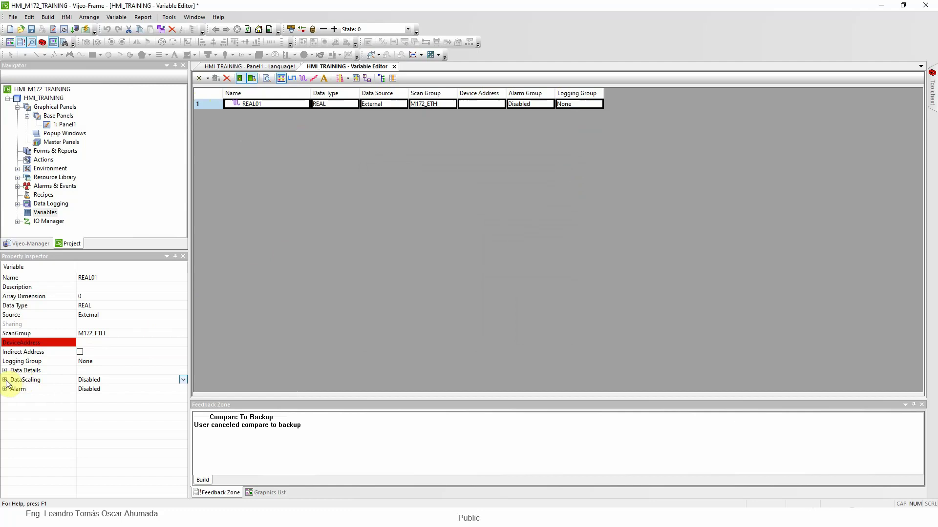
pyautogui.click(5, 380)
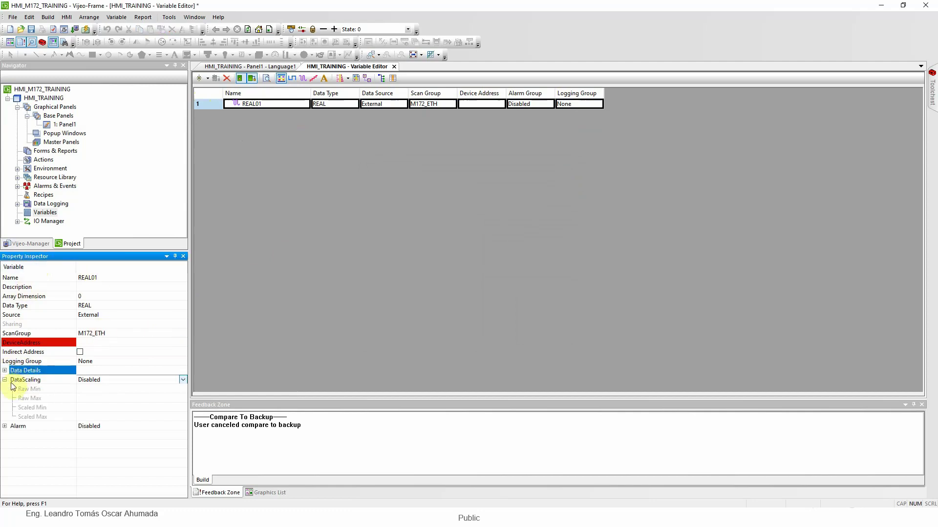
pyautogui.click(6, 380)
pyautogui.click(307, 266)
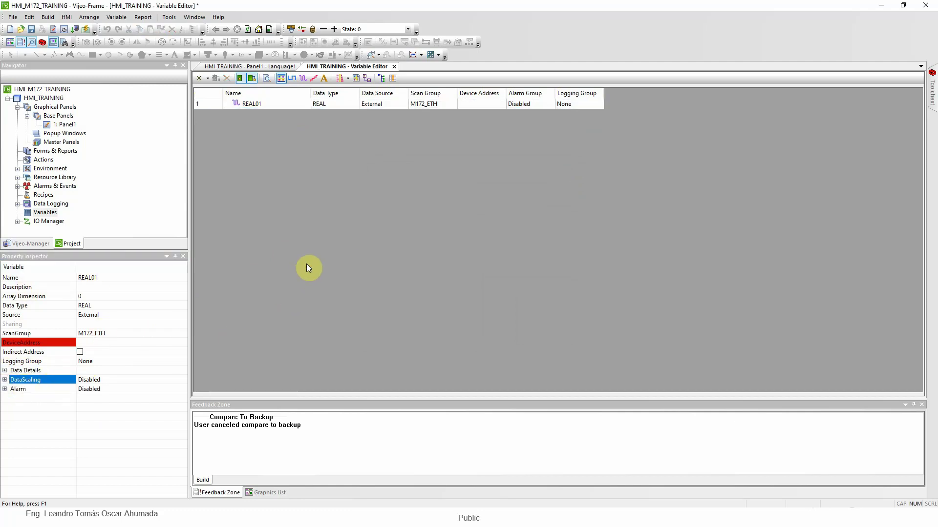
pyautogui.click(310, 103)
pyautogui.click(384, 104)
pyautogui.click(495, 106)
pyautogui.click(37, 223)
pyautogui.click(17, 221)
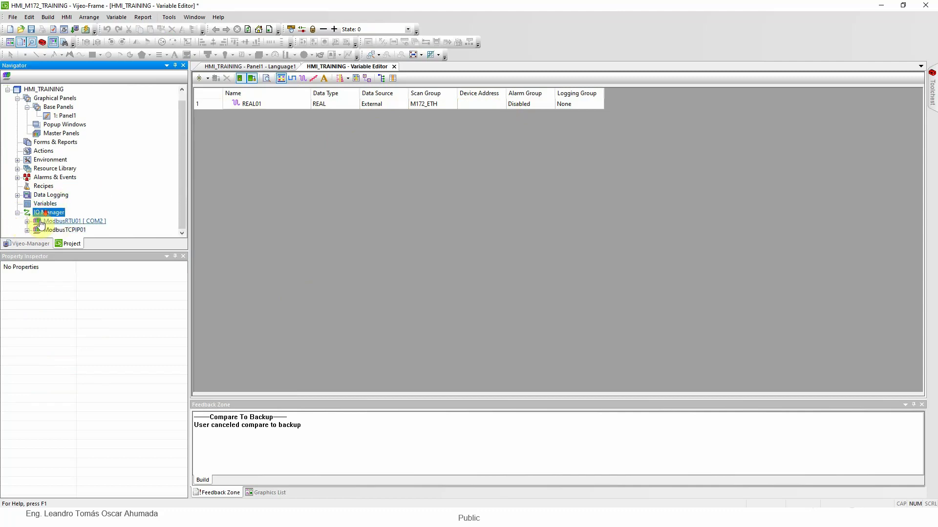
pyautogui.click(28, 231)
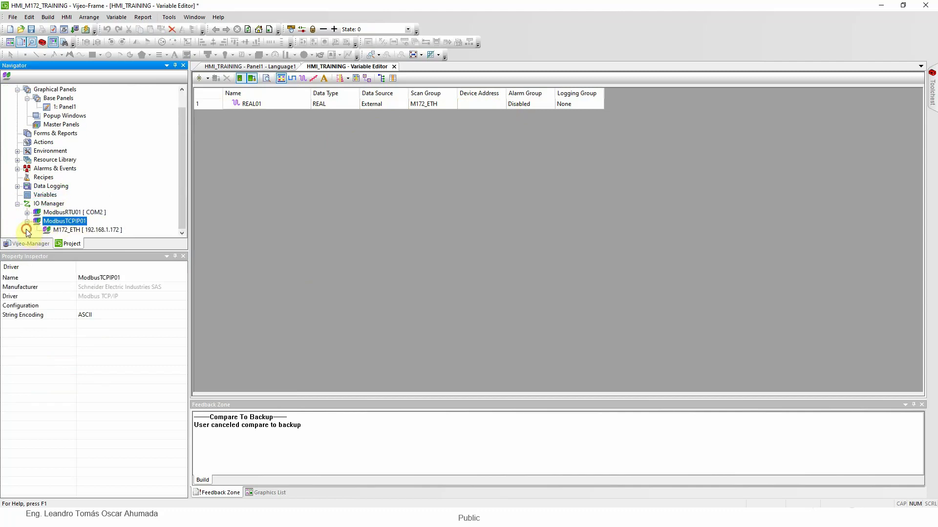
pyautogui.doubleClick(74, 231)
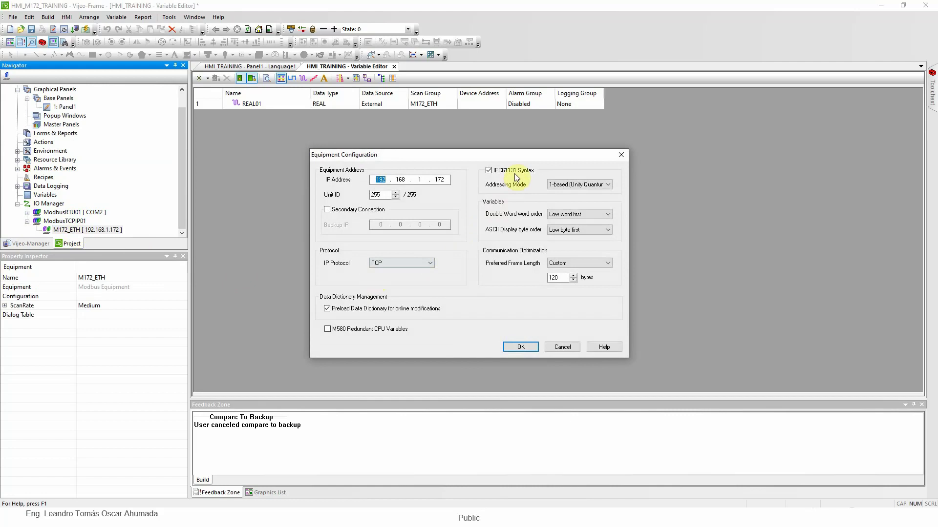
pyautogui.moveTo(423, 152); pyautogui.dragTo(317, 125)
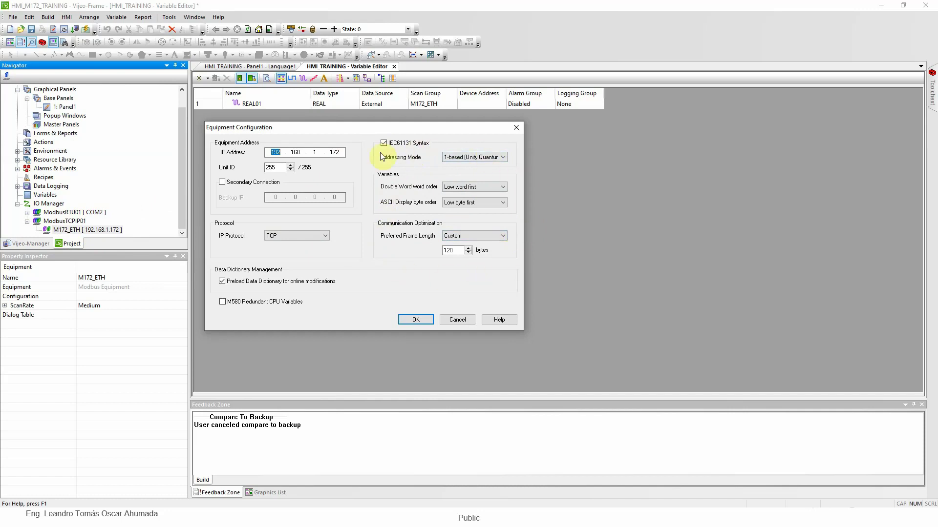
pyautogui.click(458, 320)
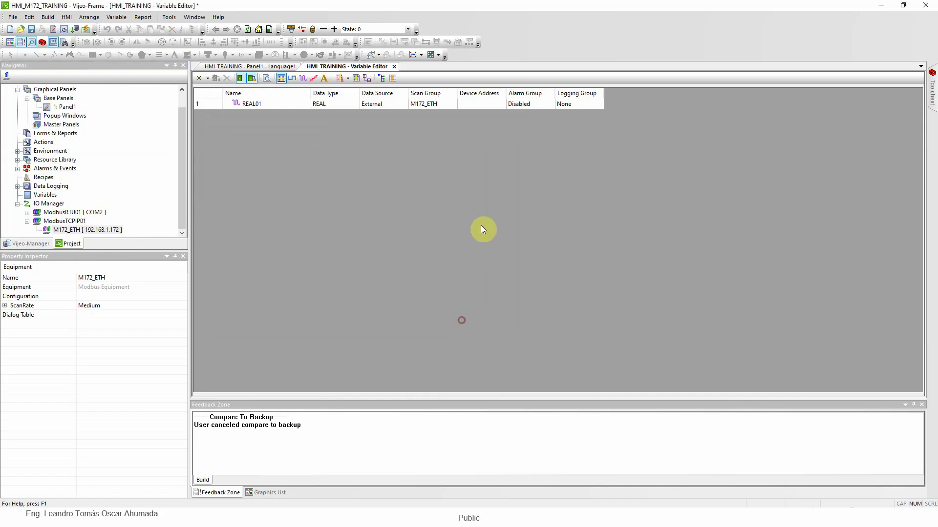
pyautogui.click(502, 104)
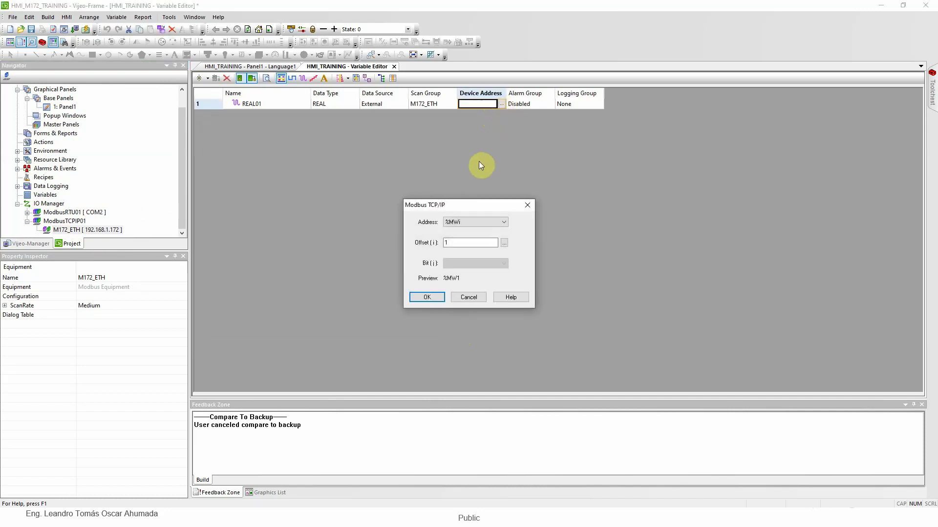
pyautogui.doubleClick(457, 243)
pyautogui.moveTo(465, 207); pyautogui.dragTo(536, 122)
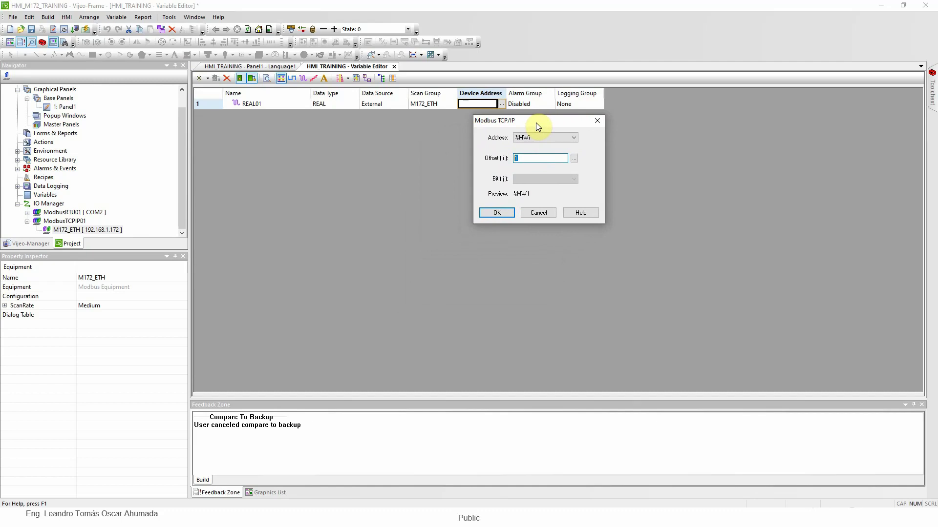
pyautogui.click(536, 213)
pyautogui.click(405, 180)
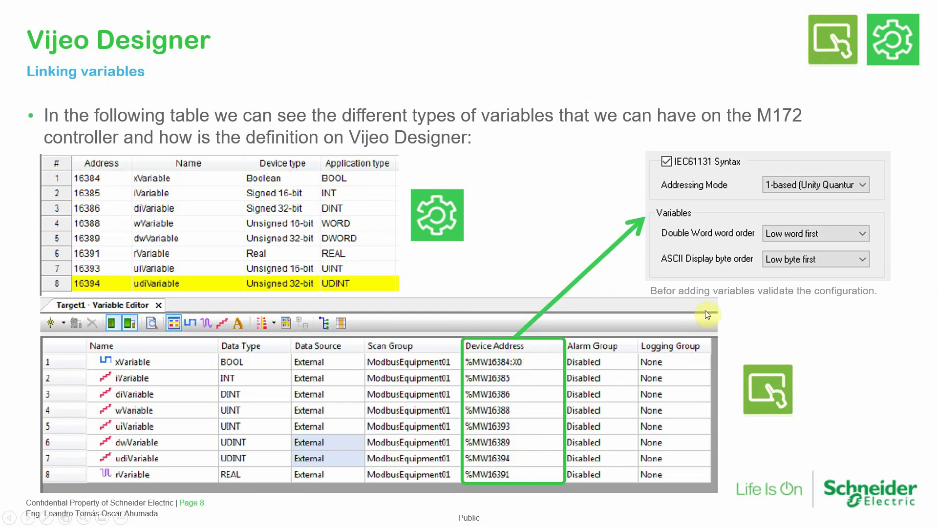
# Advance the slideshow to slide 9 on 0-based versus 1-based addressing.
pyautogui.click(781, 328)
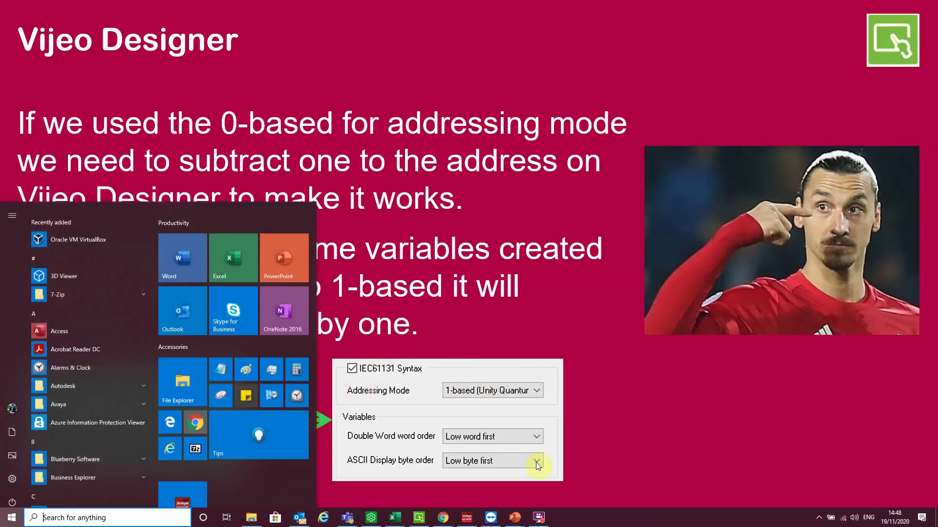
# Return to Vijeo Designer and select REAL01's empty Device Address cell.
pyautogui.click(423, 522)
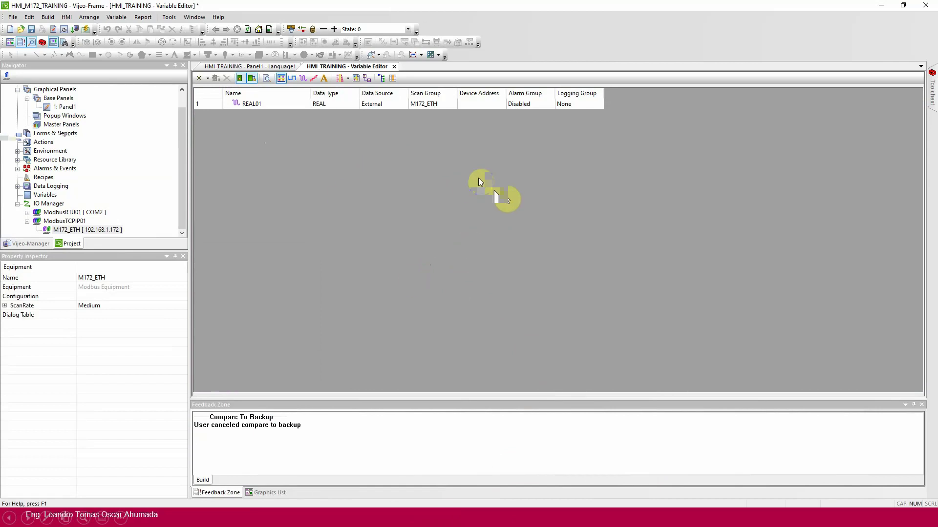
pyautogui.click(466, 104)
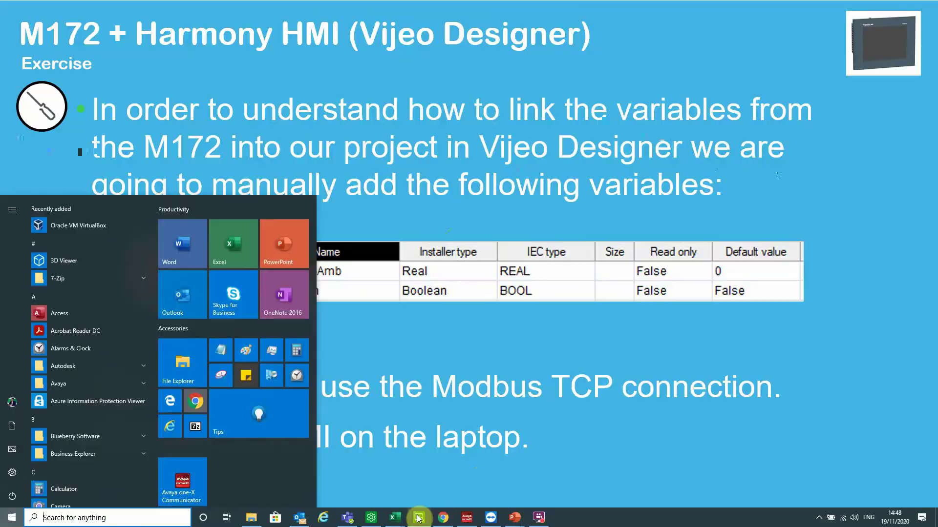
# Give REAL01 the device address %MW8960.
pyautogui.click(419, 516)
pyautogui.click(480, 104)
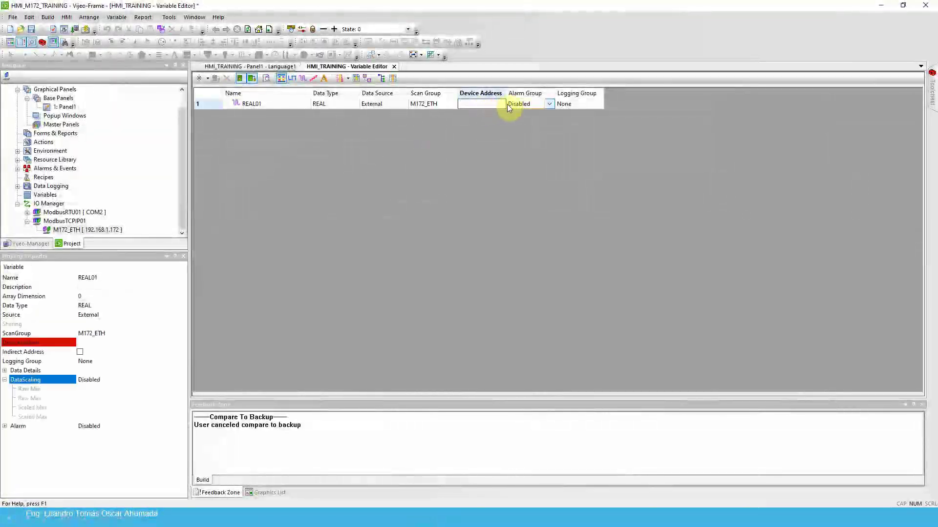
pyautogui.write('%MW8960')
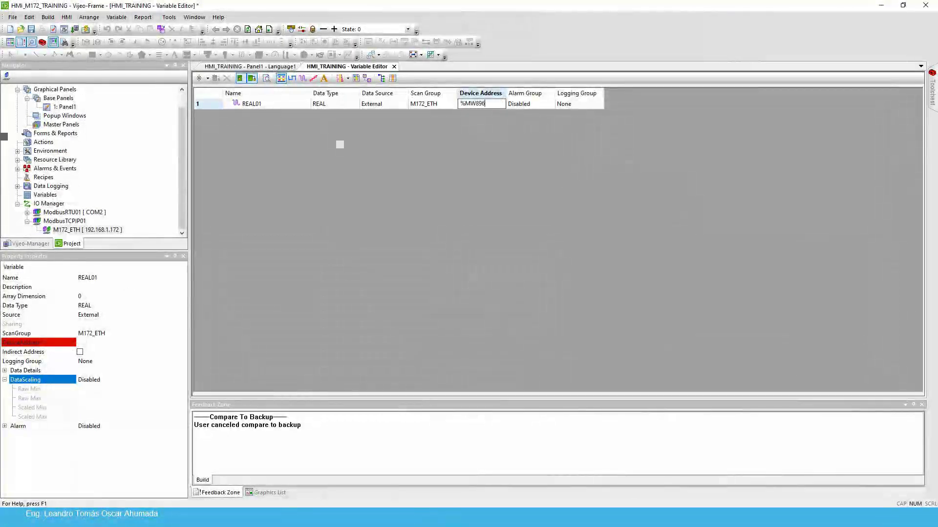
pyautogui.press('Return')
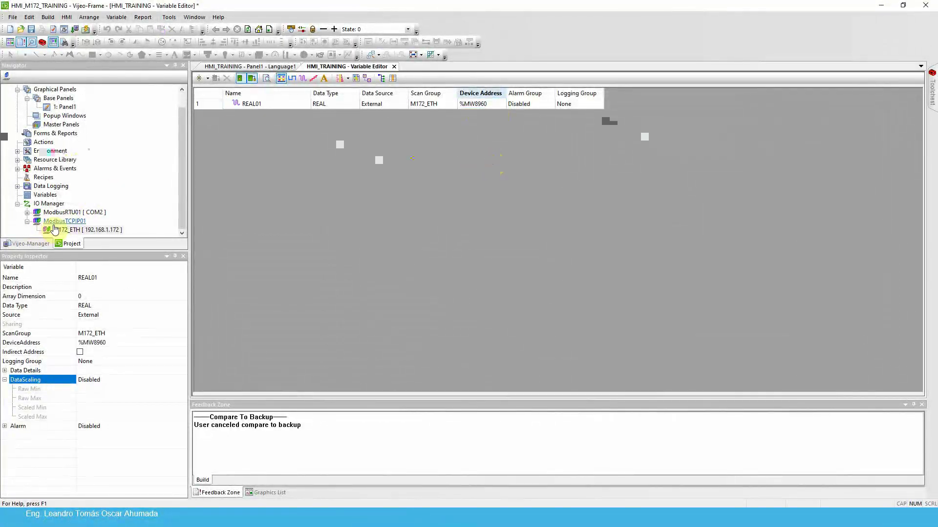
# Confirm the M172_ETH equipment settings and open Panel1 for editing.
pyautogui.click(70, 232)
pyautogui.doubleClick(71, 233)
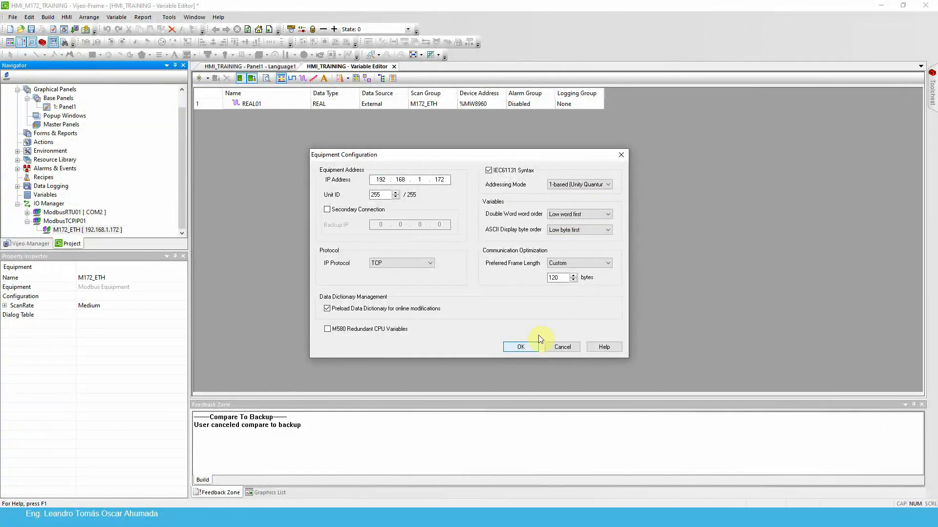
pyautogui.click(527, 347)
pyautogui.scroll(1, 176, 184)
pyautogui.doubleClick(65, 124)
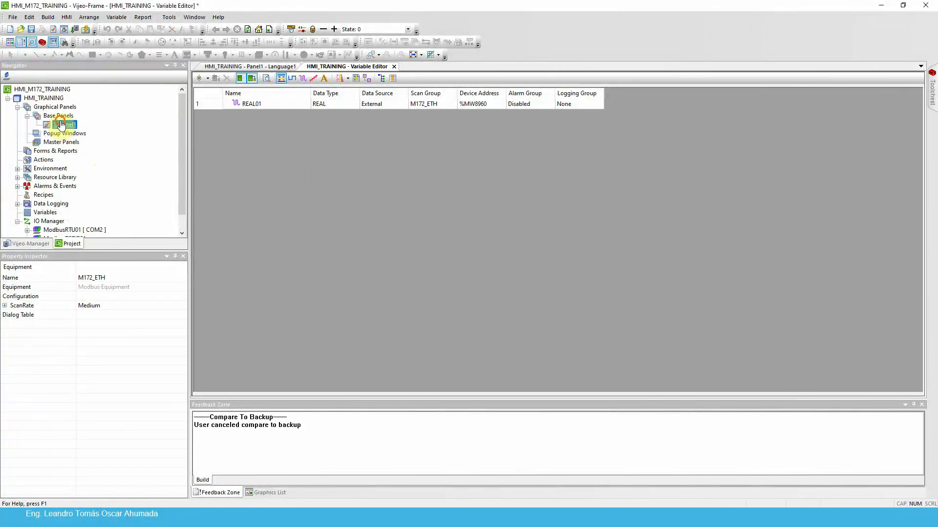
# Draw a numeric display near Panel1's top-left, bound to REAL01 as Float.
pyautogui.click(249, 54)
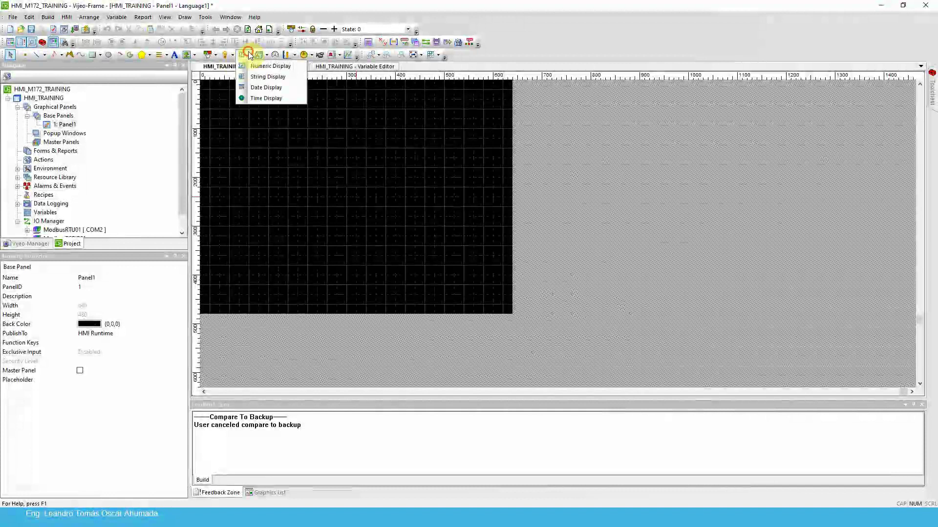
pyautogui.click(265, 71)
pyautogui.moveTo(220, 90)
pyautogui.mouseDown()
pyautogui.moveTo(244, 92)
pyautogui.moveTo(269, 118)
pyautogui.mouseUp()
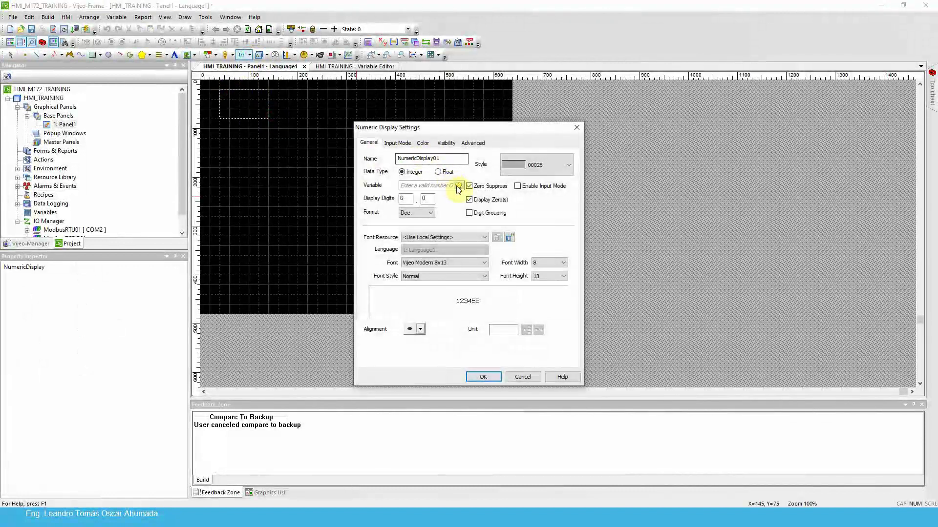
pyautogui.click(458, 186)
pyautogui.doubleClick(512, 275)
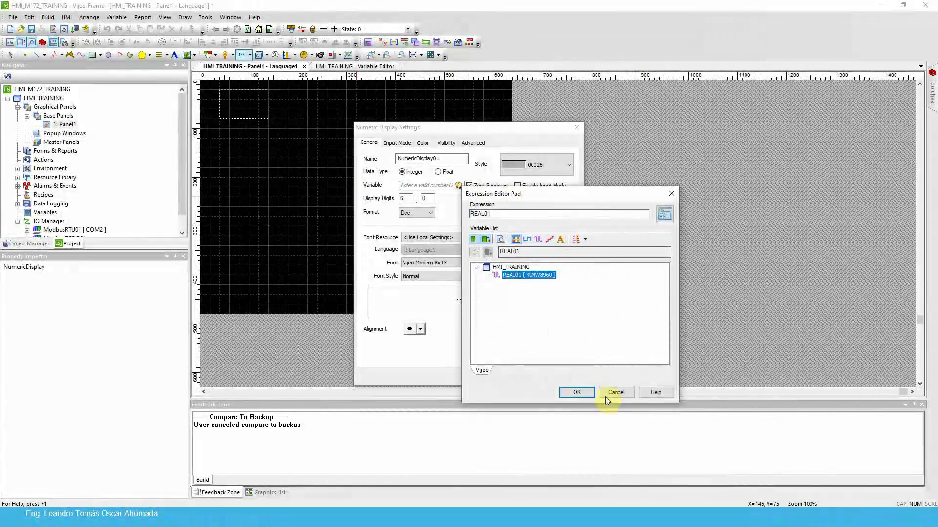
pyautogui.click(576, 392)
pyautogui.click(440, 169)
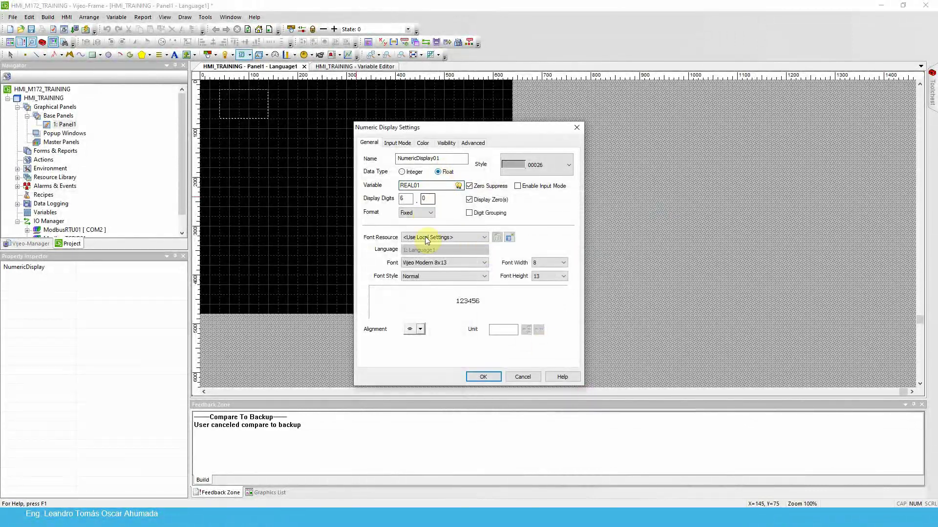
# Choose Scientific number format for the display and apply the settings.
pyautogui.click(421, 212)
pyautogui.click(416, 228)
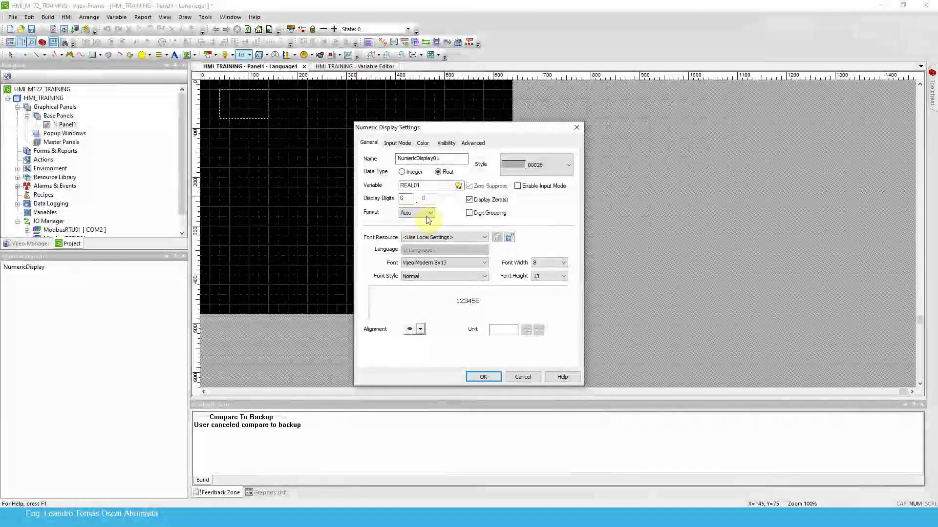
pyautogui.click(425, 213)
pyautogui.click(411, 234)
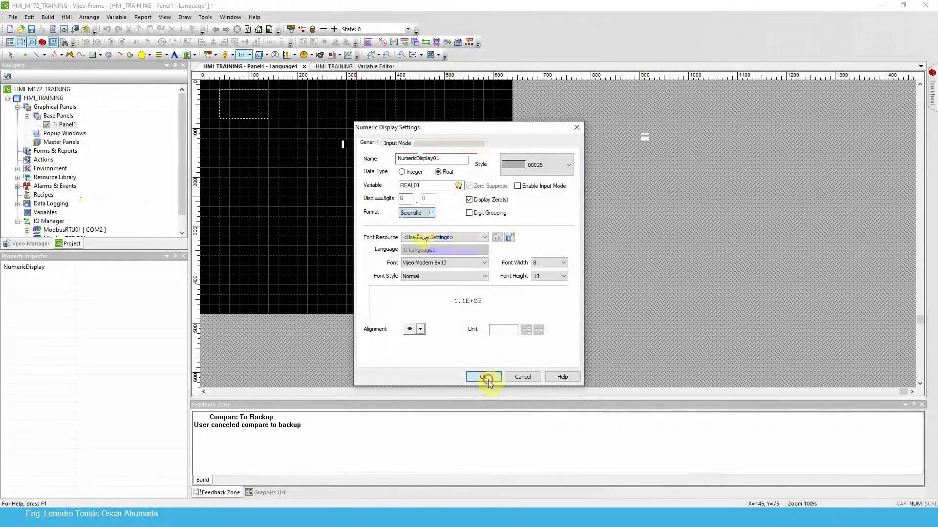
pyautogui.click(484, 377)
# Change the numeric display to Auto format with 3 display digits.
pyautogui.click(257, 130)
pyautogui.doubleClick(251, 102)
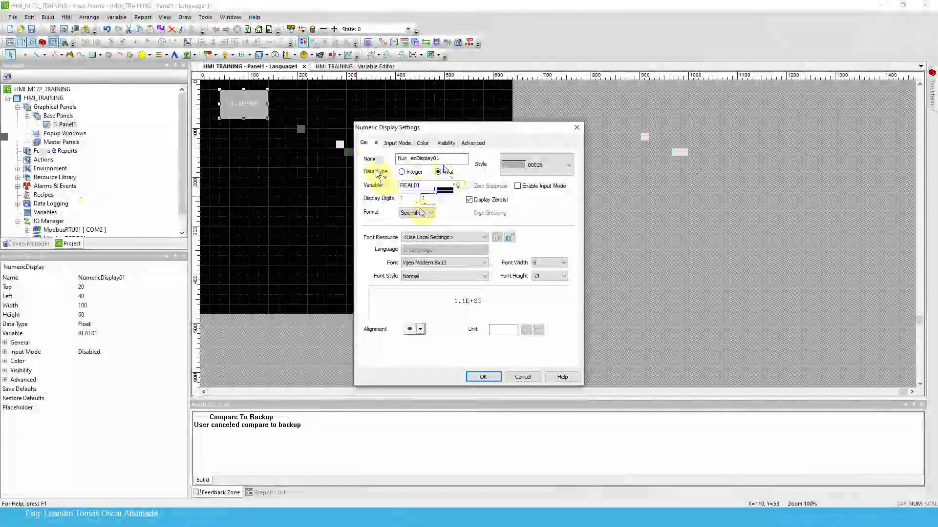
pyautogui.click(421, 213)
pyautogui.click(407, 222)
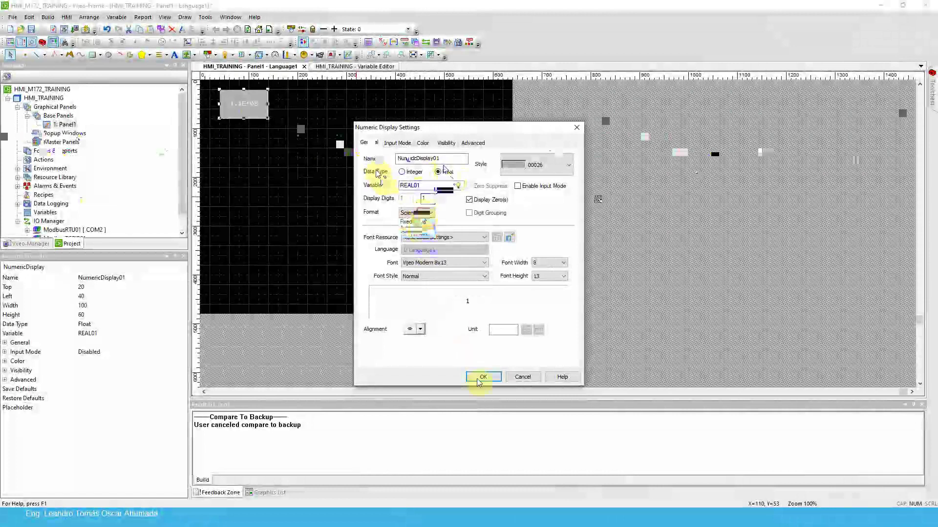
pyautogui.click(408, 198)
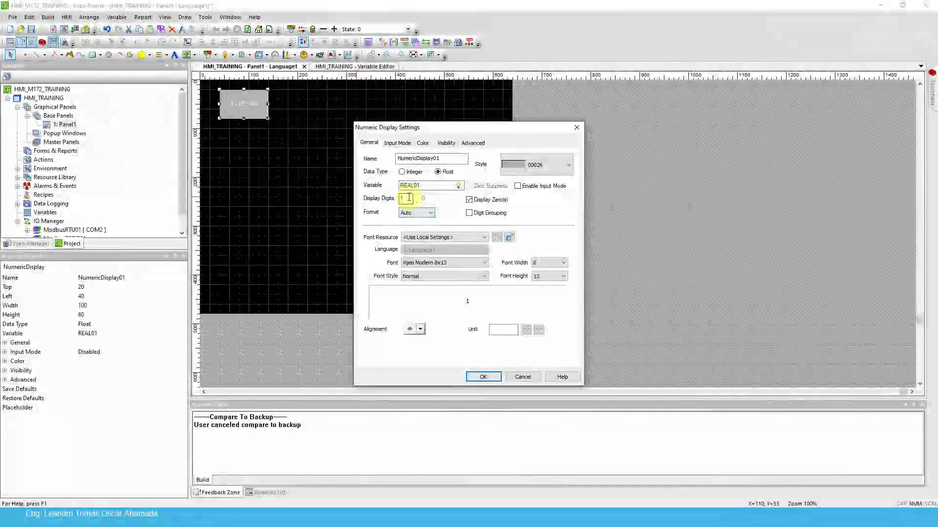
pyautogui.click(409, 197)
pyautogui.click(406, 199)
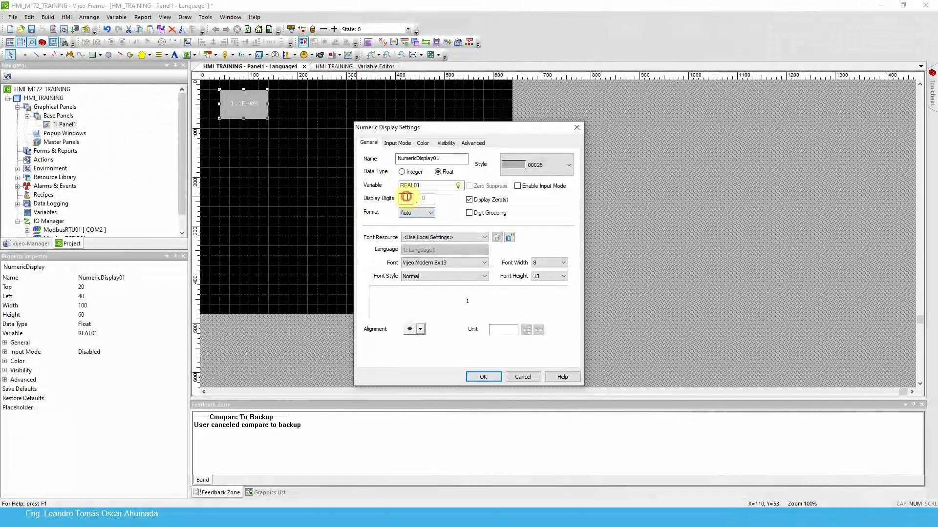
pyautogui.write('3')
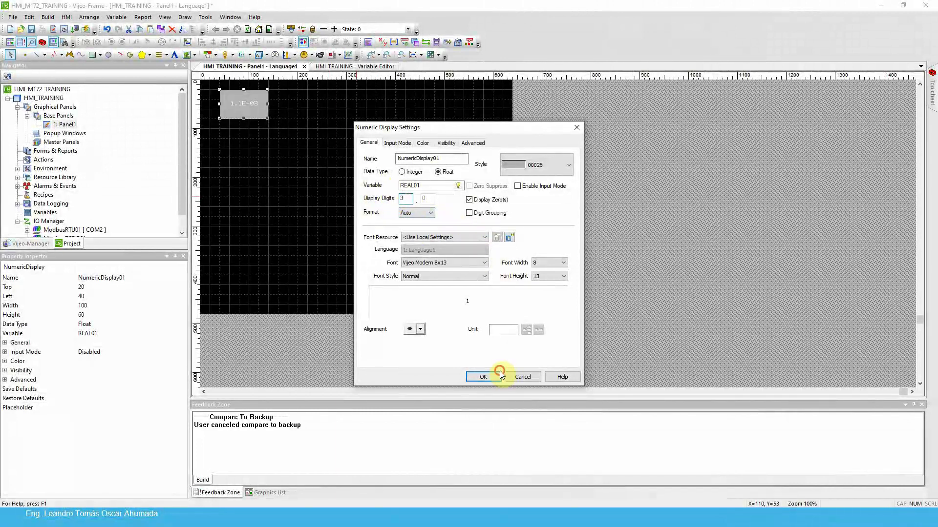
pyautogui.click(483, 377)
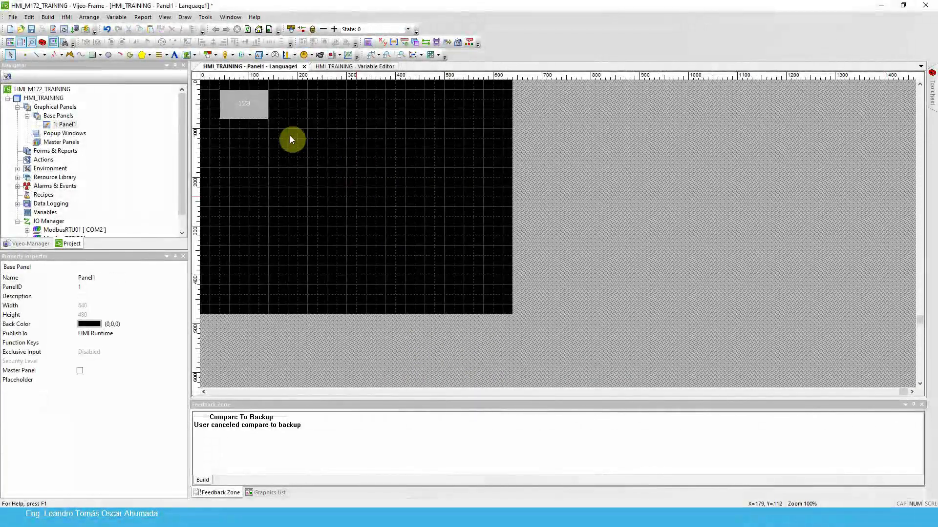
pyautogui.doubleClick(255, 109)
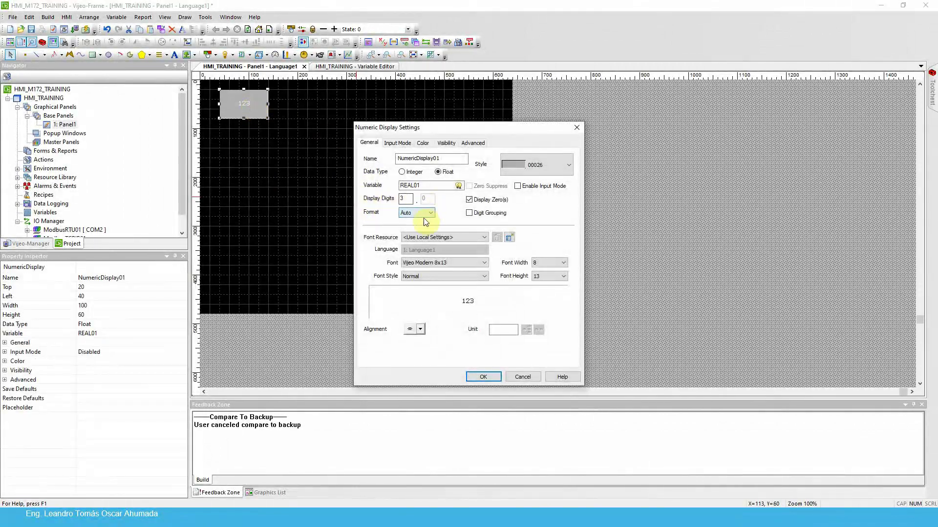
pyautogui.click(427, 218)
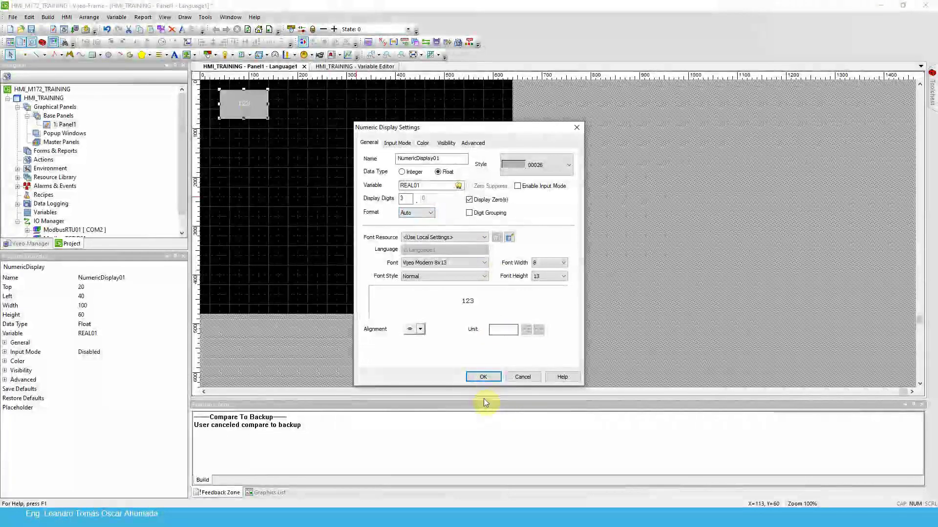
# Confirm the numeric display settings and launch Command Prompt via cmd.
pyautogui.click(483, 376)
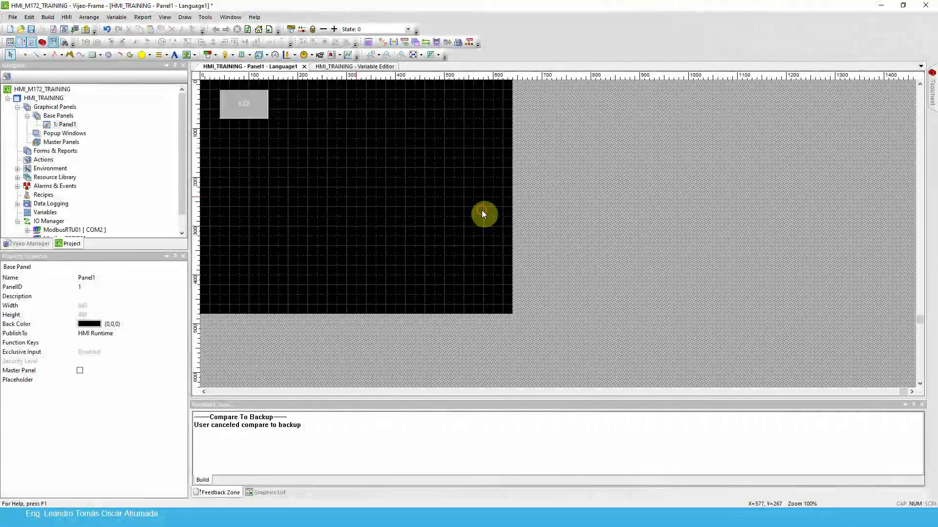
pyautogui.press('super')
pyautogui.write('cmd')
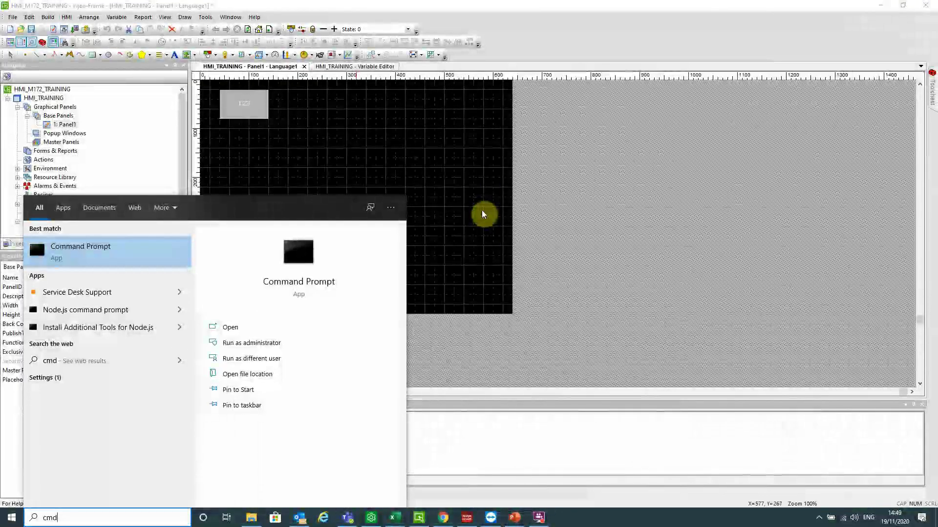
pyautogui.press('Return')
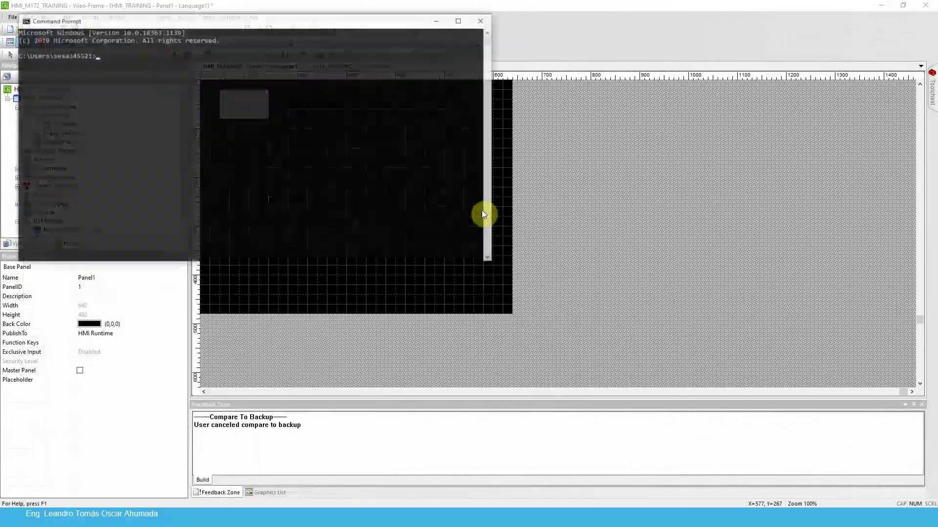
# Ping the PLC at 192.168.1.172 and get a reply.
pyautogui.write('cmd')
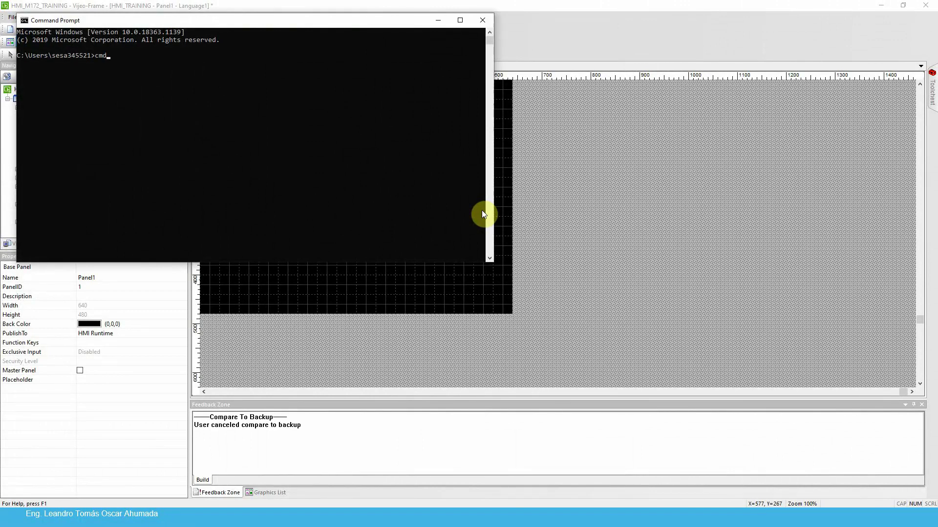
pyautogui.press('BackSpace')
pyautogui.press('BackSpace')
pyautogui.press('BackSpace')
pyautogui.write('ping 192.168.1.172')
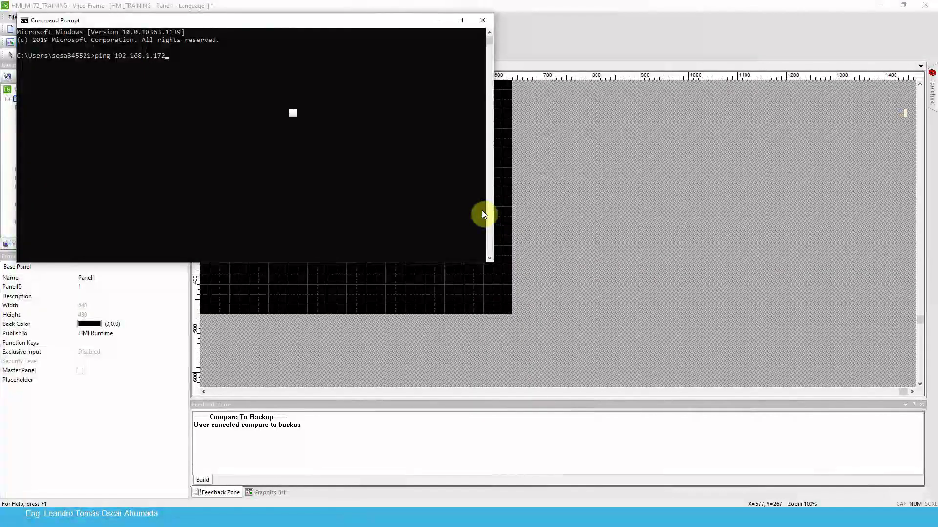
pyautogui.press('Return')
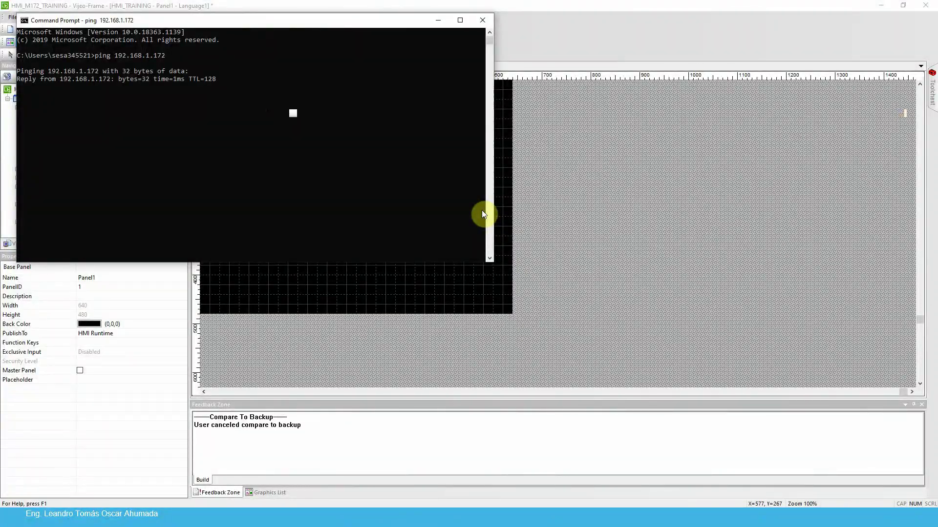
# Close Command Prompt, check the Runtime window shows REAL01 reading 22.2, then close it.
pyautogui.click(483, 20)
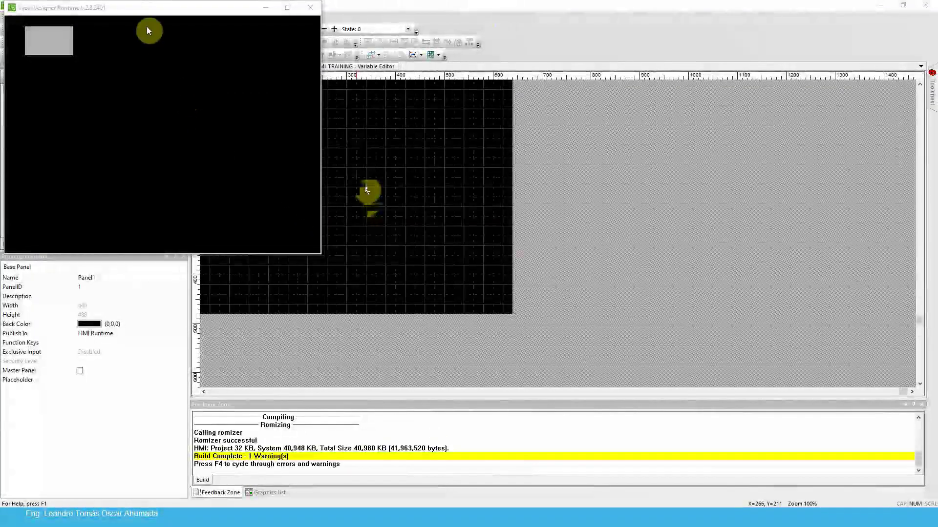
pyautogui.moveTo(153, 7); pyautogui.dragTo(488, 121)
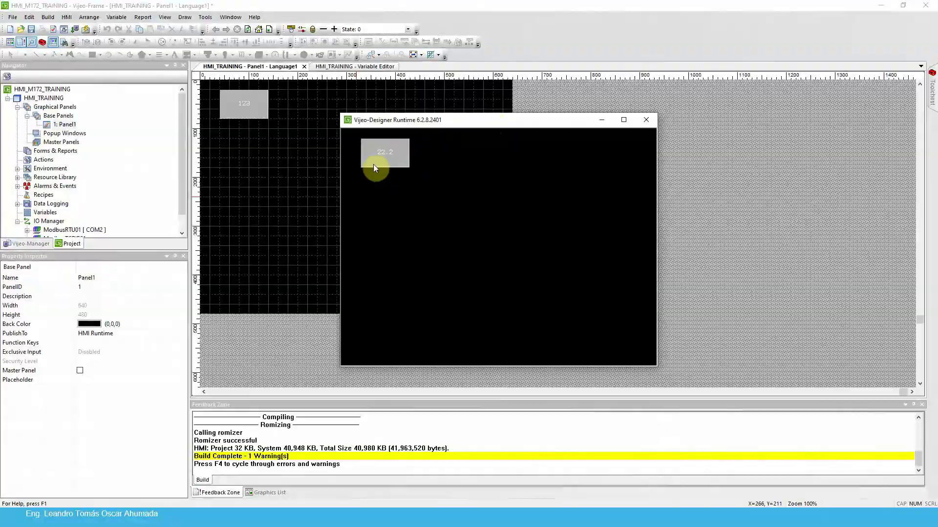
pyautogui.moveTo(446, 122); pyautogui.dragTo(380, 97)
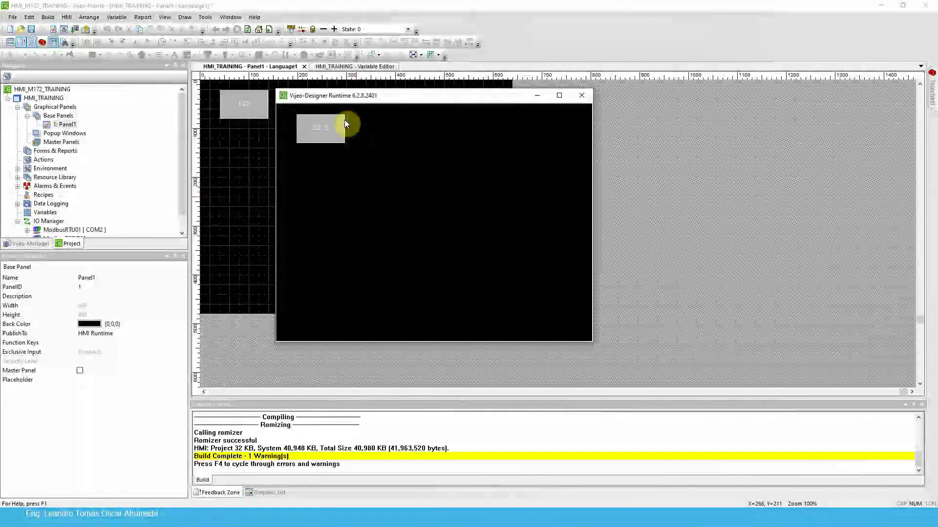
pyautogui.click(584, 95)
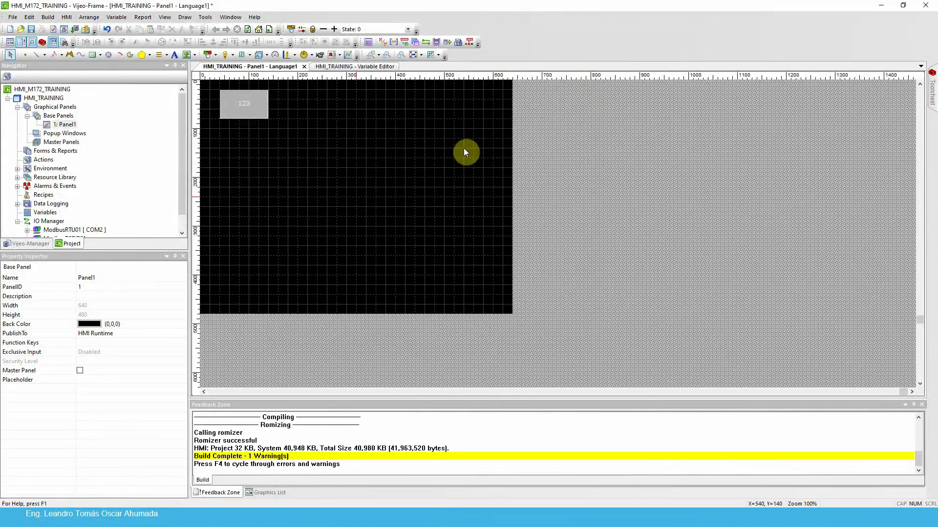
# Try turning off IEC61131 syntax on M172_ETH, decline Modicon conversion, and discard the change.
pyautogui.scroll(-1, 125, 143)
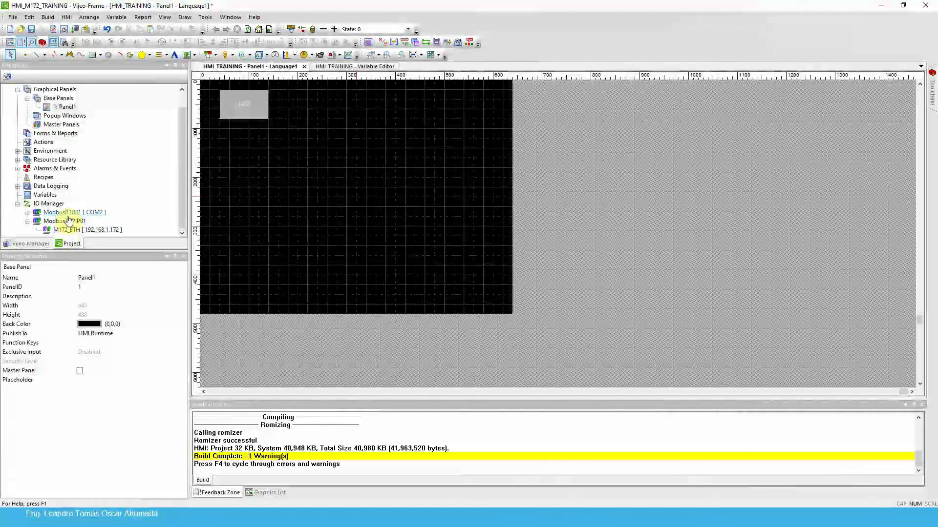
pyautogui.doubleClick(75, 231)
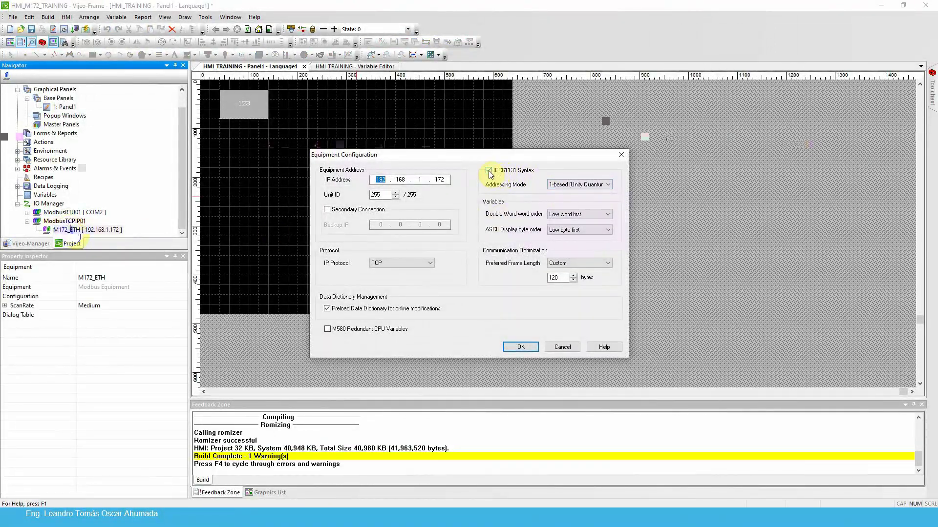
pyautogui.click(489, 172)
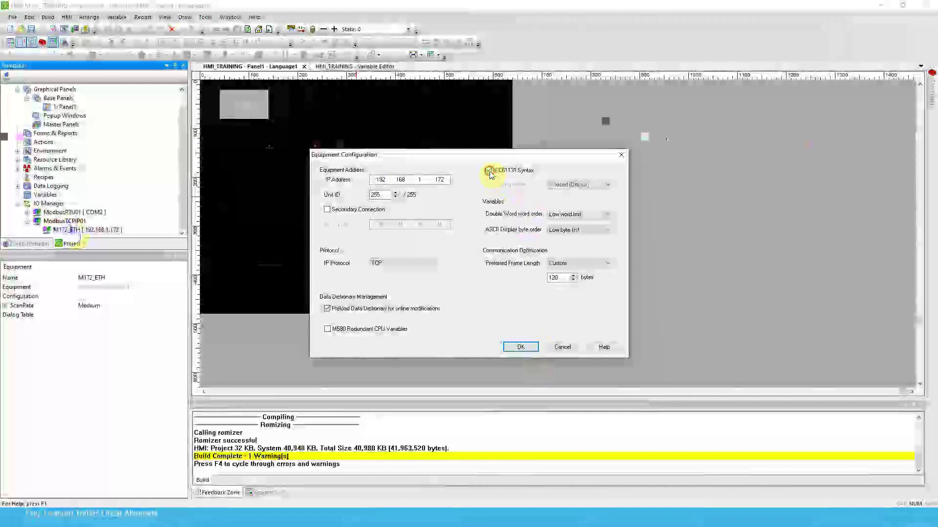
pyautogui.click(489, 172)
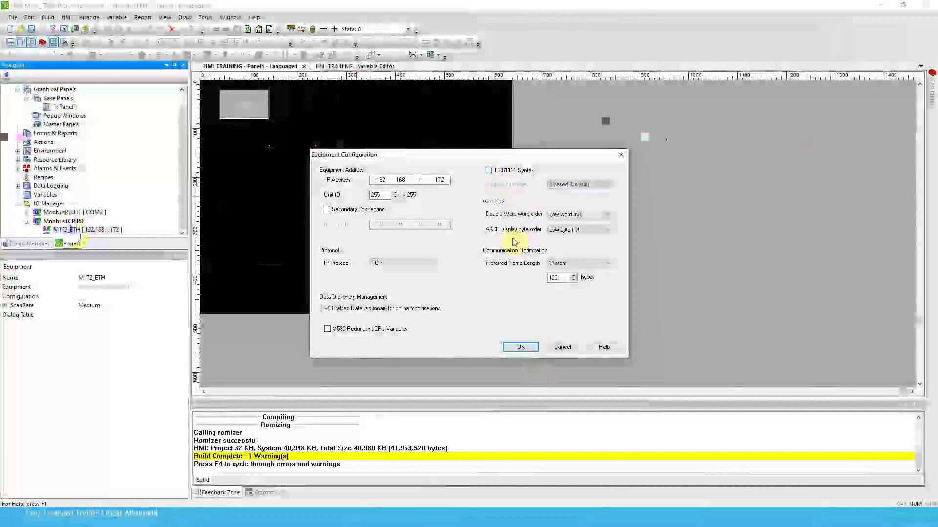
pyautogui.click(521, 348)
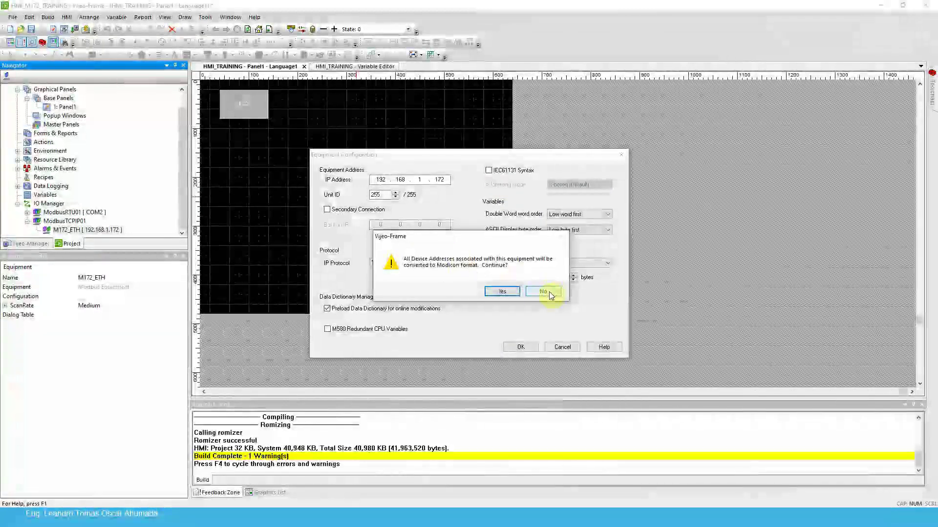
pyautogui.click(544, 292)
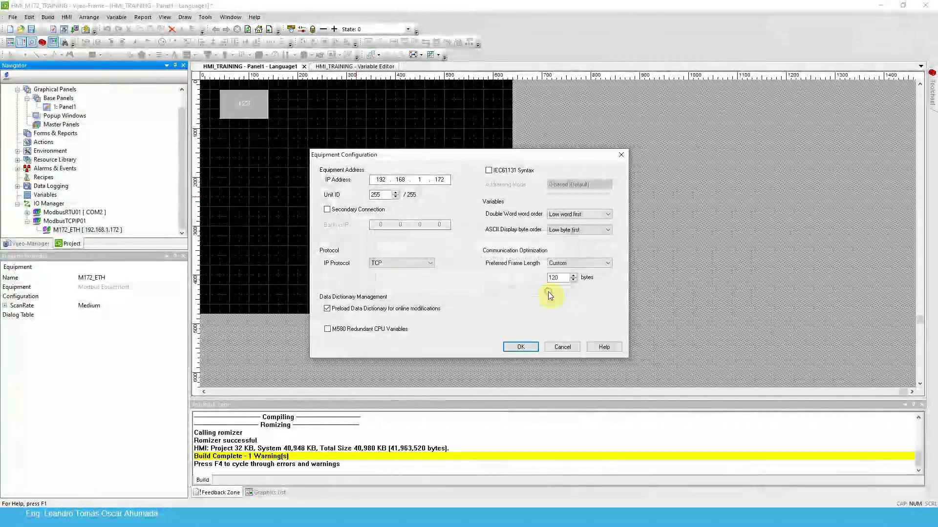
pyautogui.click(562, 347)
pyautogui.click(97, 232)
# Set M172_ETH's addressing mode to 0-based (Default), shifting REAL01 to %MW8959.
pyautogui.doubleClick(97, 232)
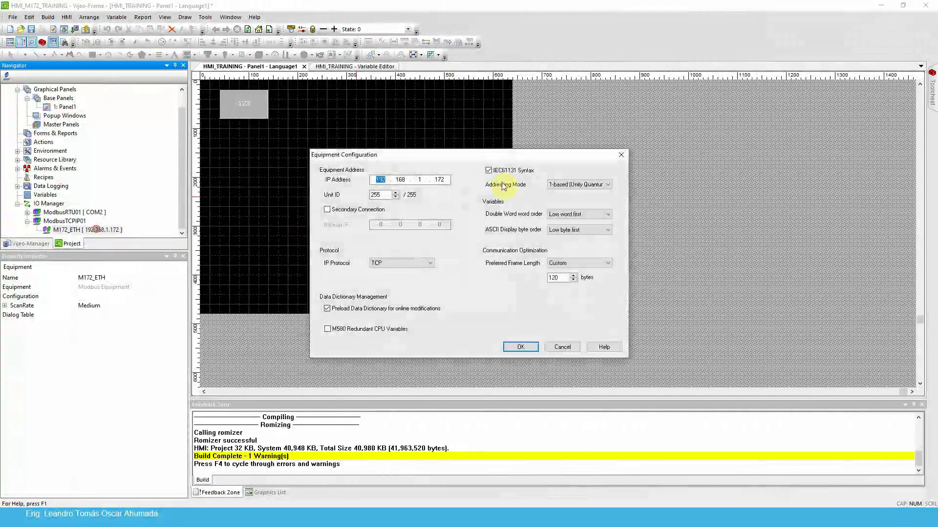
pyautogui.click(579, 184)
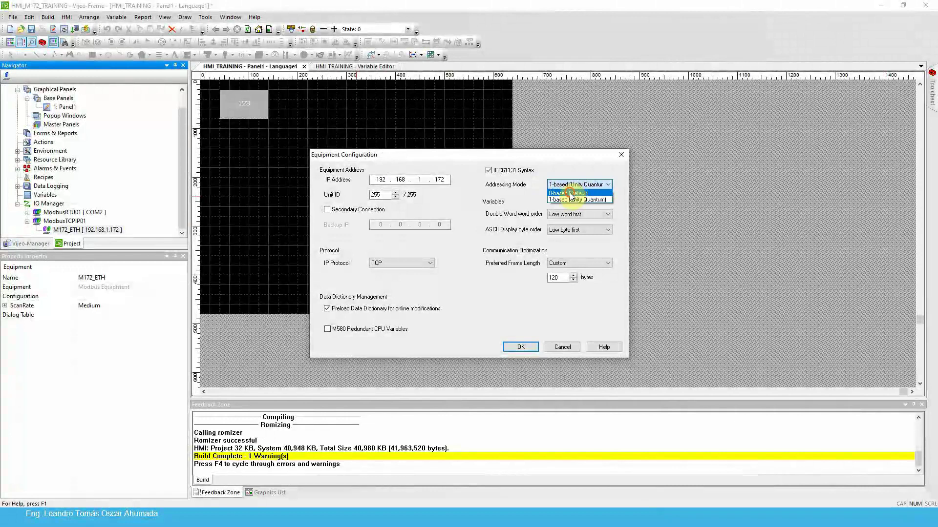
pyautogui.click(569, 193)
pyautogui.click(524, 349)
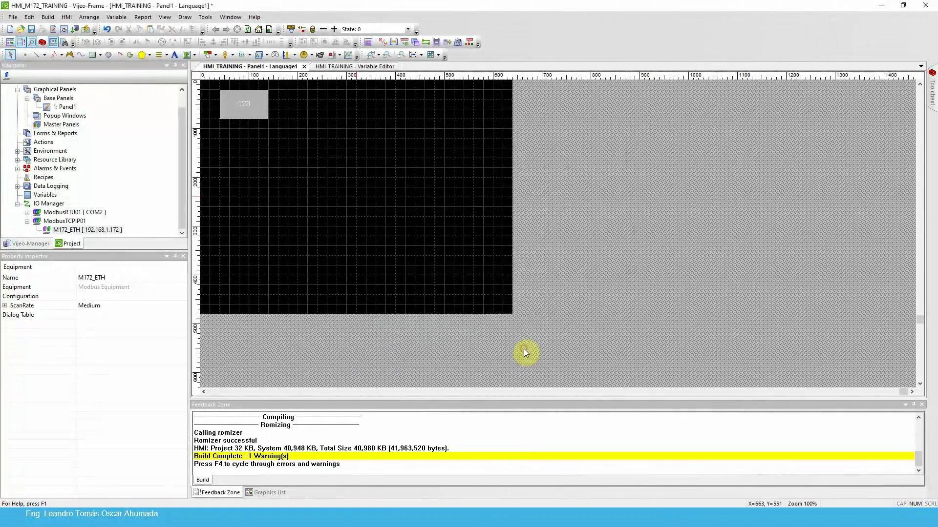
pyautogui.click(352, 176)
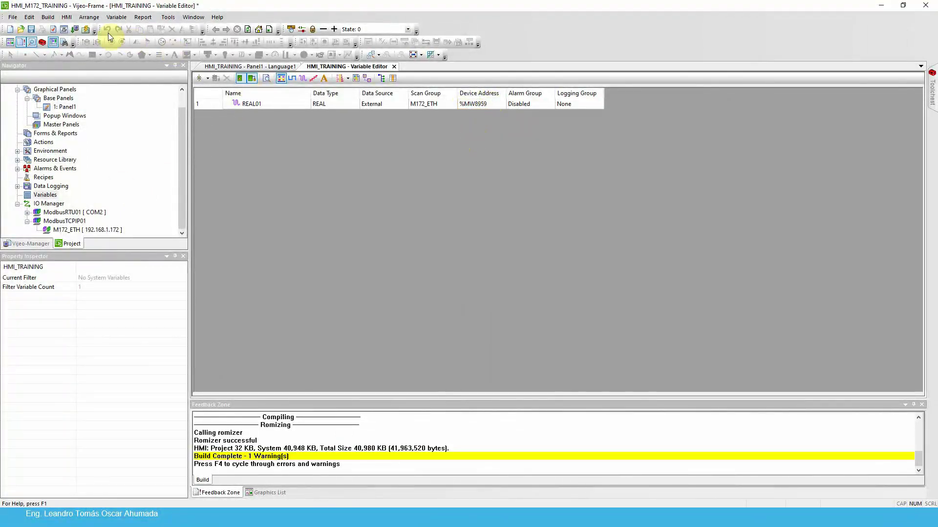
# Build and simulate the project, centring the Runtime window to watch REAL01 read 22.6.
pyautogui.click(85, 30)
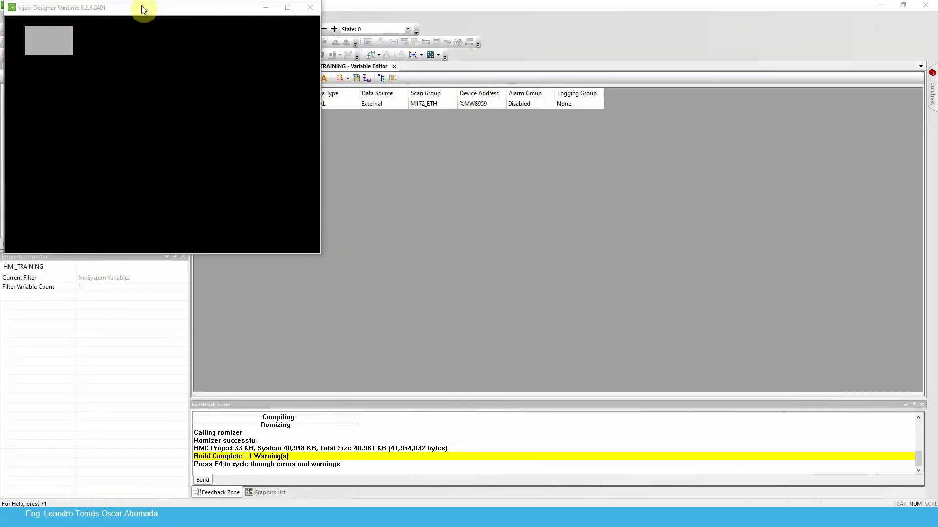
pyautogui.moveTo(142, 8); pyautogui.dragTo(463, 119)
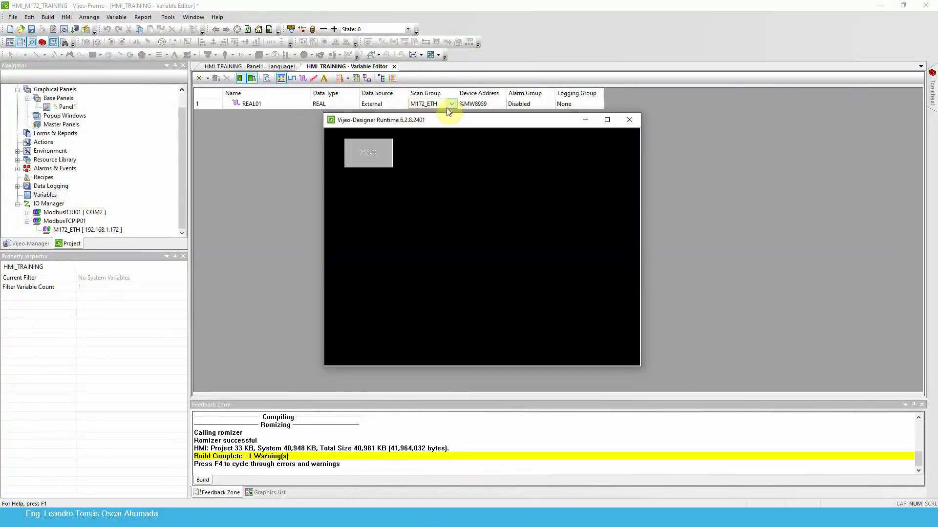
pyautogui.moveTo(444, 122); pyautogui.dragTo(368, 135)
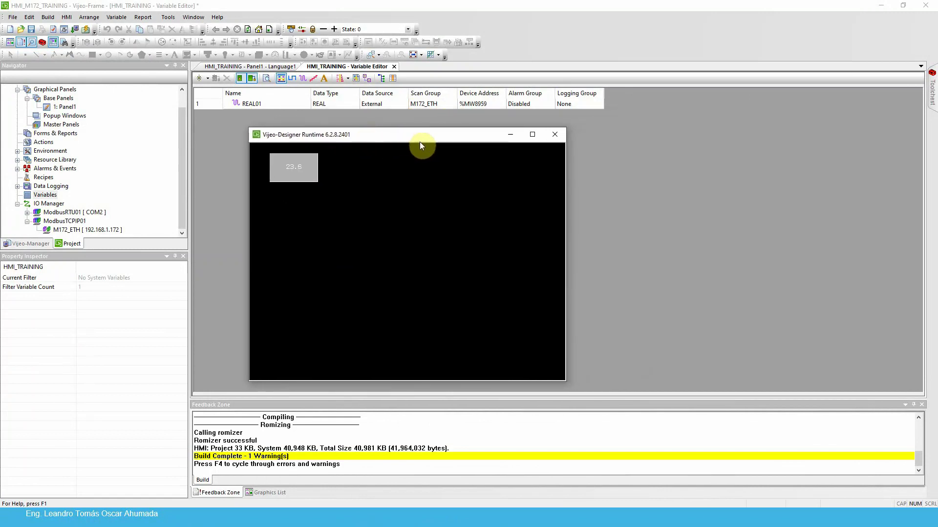
pyautogui.click(227, 175)
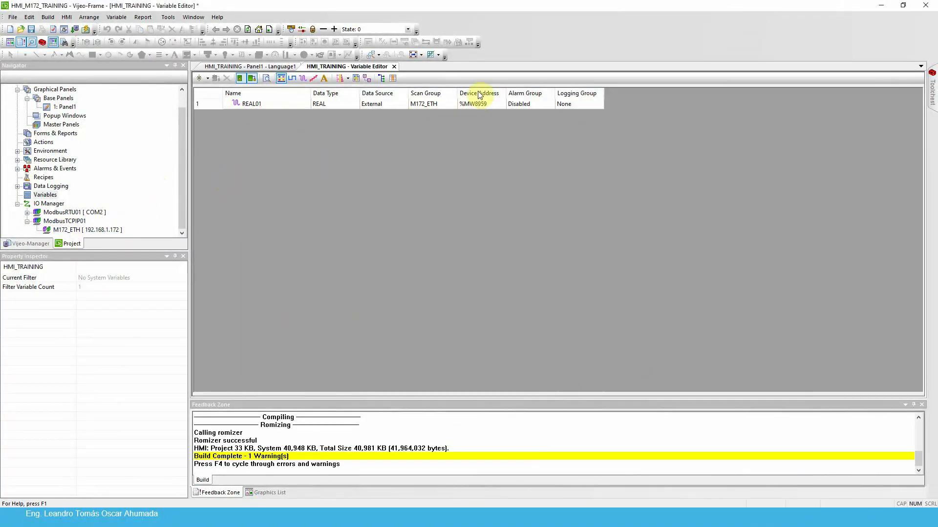
pyautogui.click(75, 230)
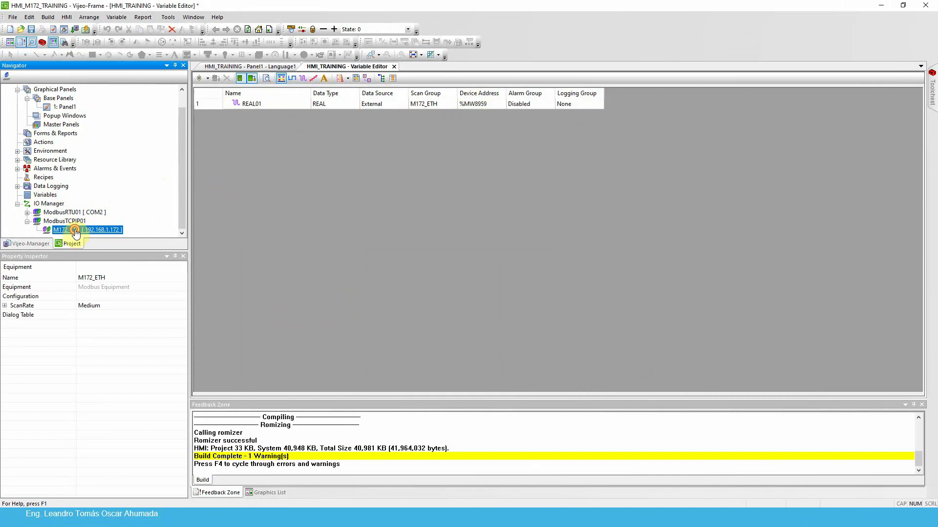
pyautogui.doubleClick(74, 230)
pyautogui.click(564, 185)
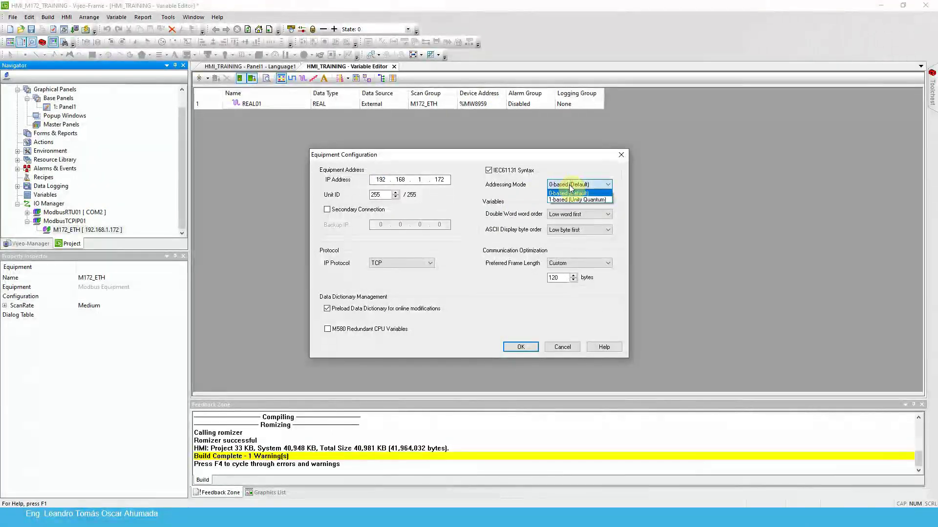
pyautogui.click(564, 185)
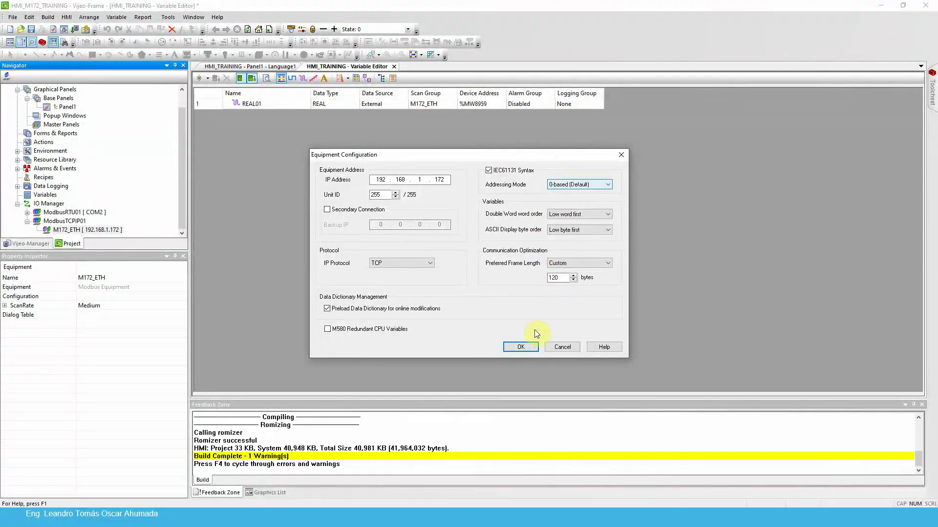
pyautogui.click(516, 349)
pyautogui.click(521, 348)
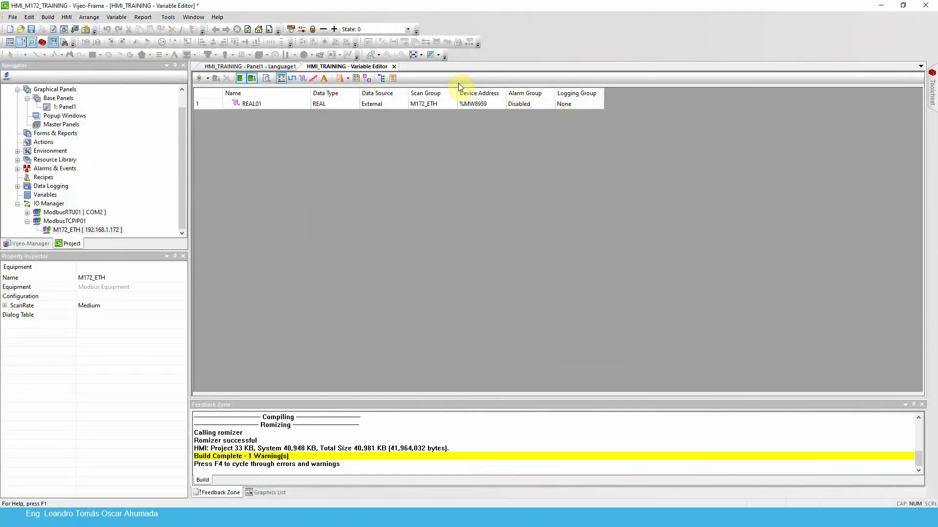
pyautogui.click(401, 104)
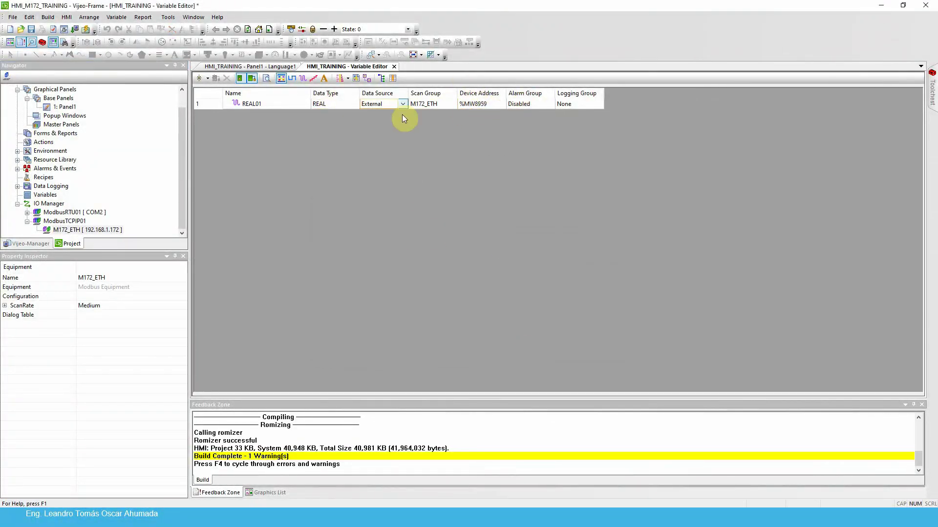
pyautogui.doubleClick(488, 104)
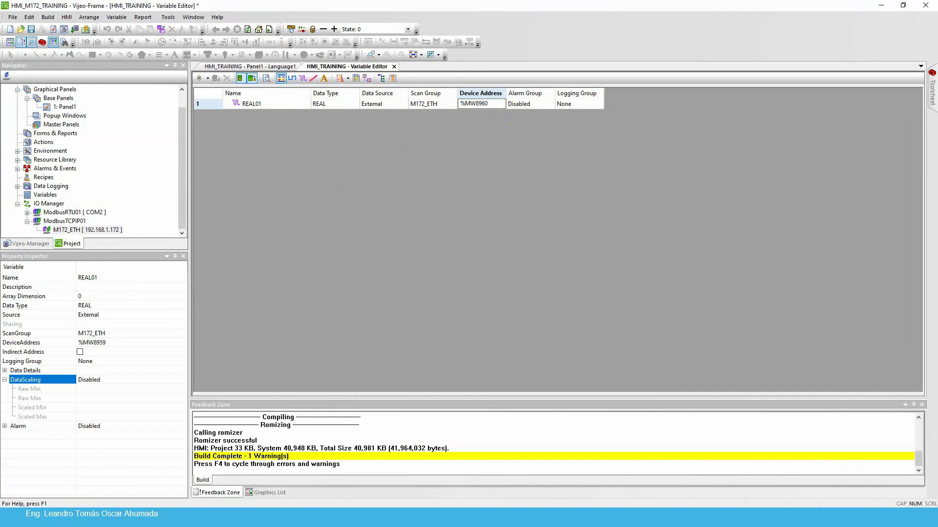
# Commit REAL01's device address %MW8960 and cancel the download to the target.
pyautogui.click(458, 117)
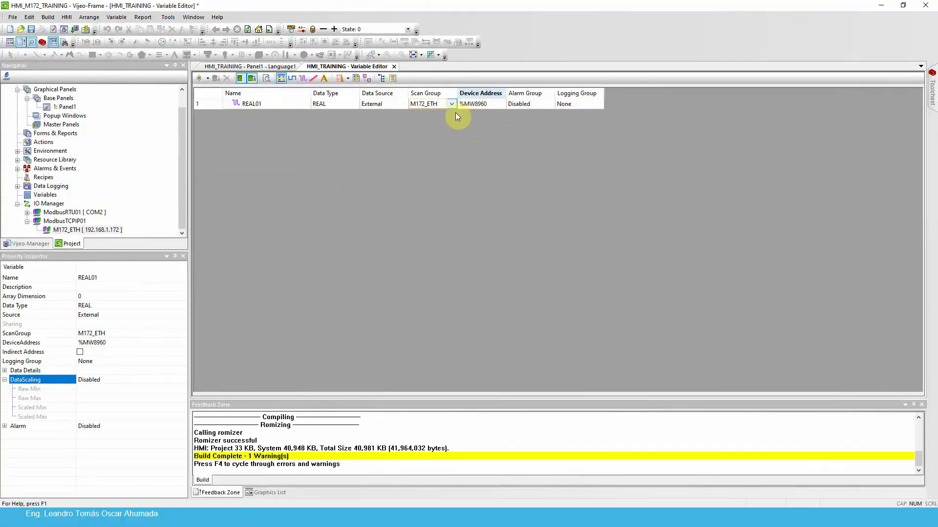
pyautogui.click(477, 117)
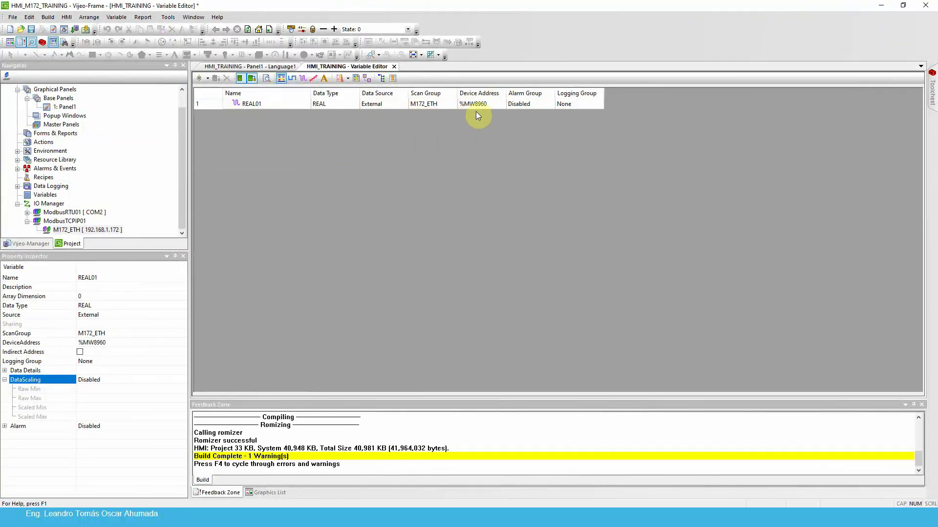
pyautogui.click(73, 30)
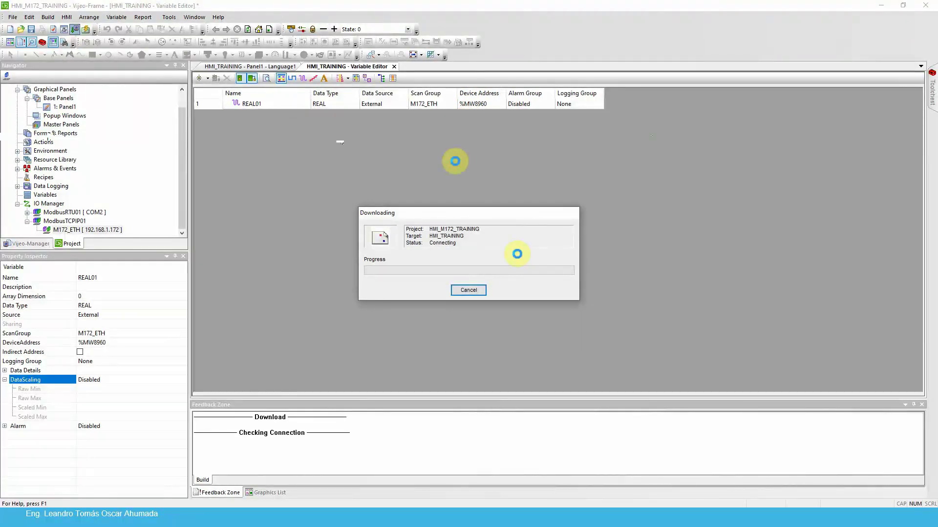
pyautogui.click(532, 283)
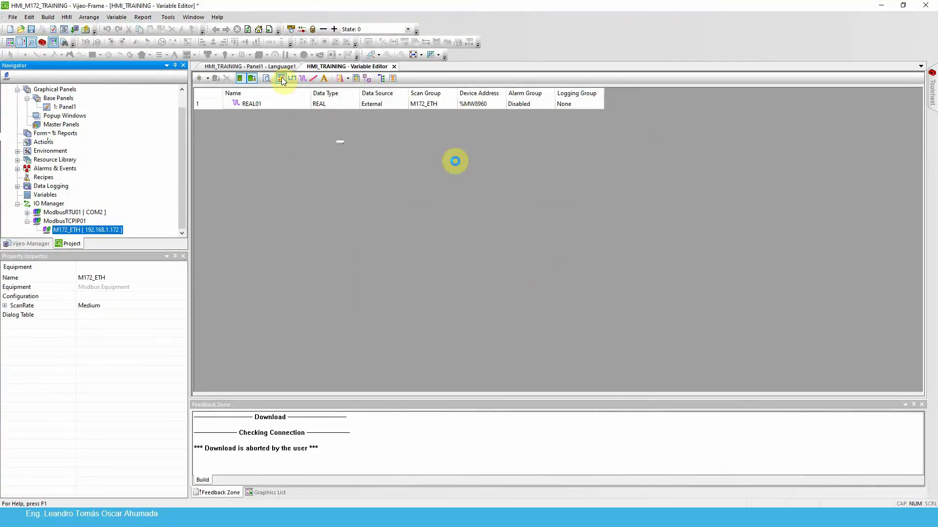
# Run the simulation, close it after it shows 25.4, and relaunch it.
pyautogui.click(86, 29)
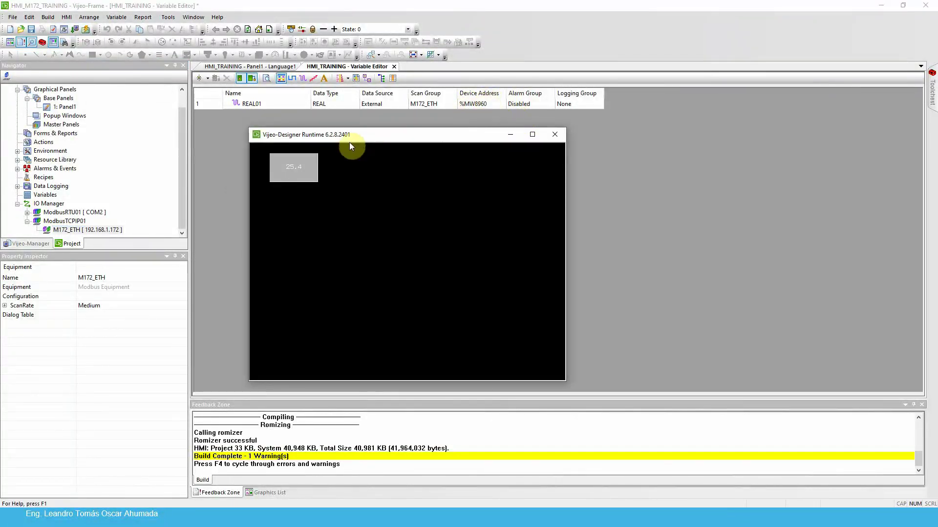
pyautogui.click(540, 138)
pyautogui.click(86, 29)
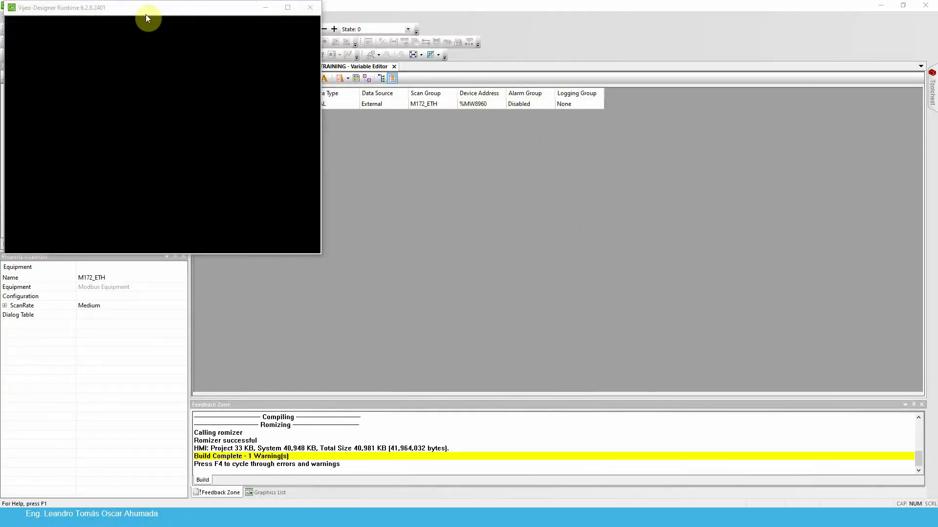
# Inspect the Runtime window showing 0.00 with PLC error 02H, then close it.
pyautogui.moveTo(145, 15); pyautogui.dragTo(478, 147)
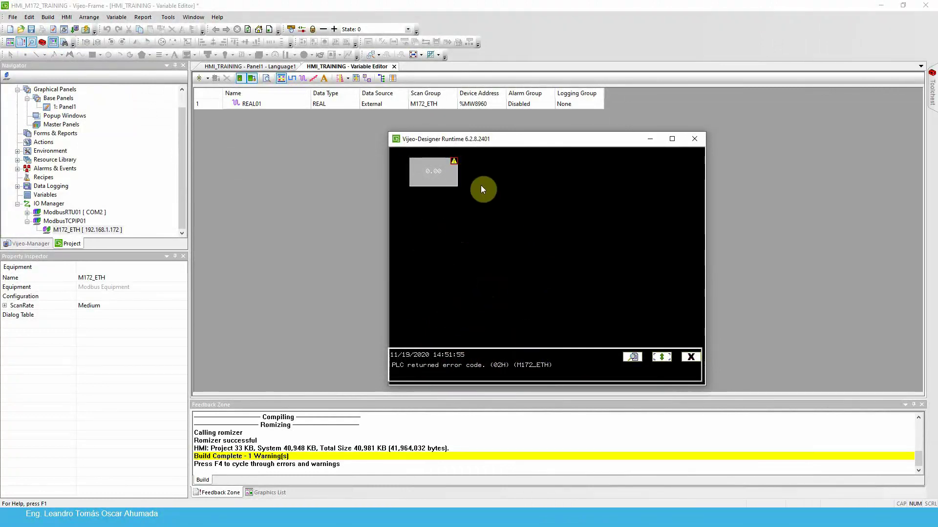
pyautogui.moveTo(511, 142)
pyautogui.mouseDown()
pyautogui.moveTo(491, 140)
pyautogui.moveTo(508, 143)
pyautogui.mouseUp()
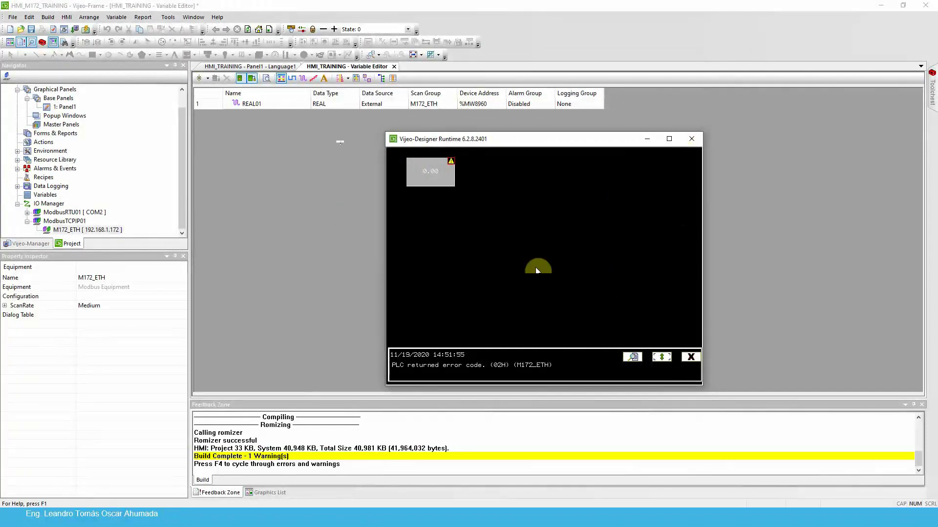
pyautogui.click(691, 139)
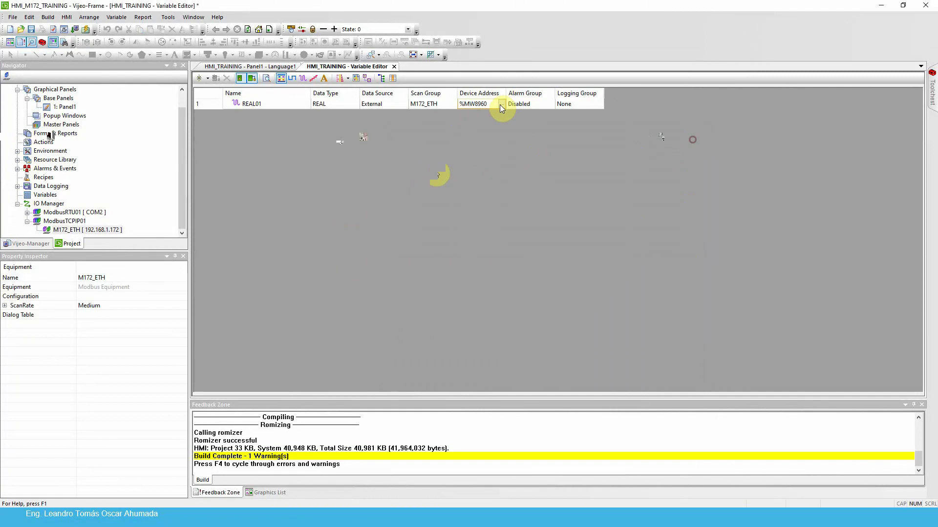
# Switch M172_ETH's addressing mode to 1-based (Unity Quantum).
pyautogui.doubleClick(77, 231)
pyautogui.click(577, 185)
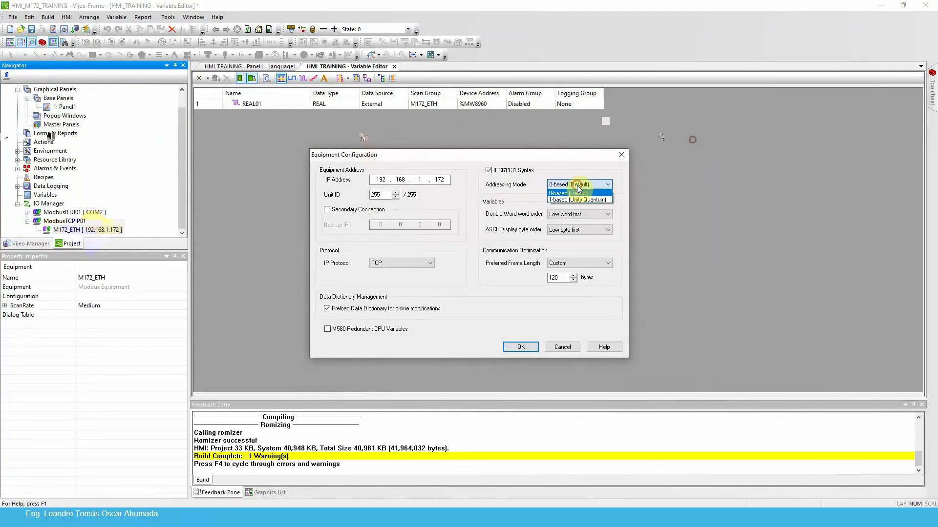
pyautogui.click(567, 200)
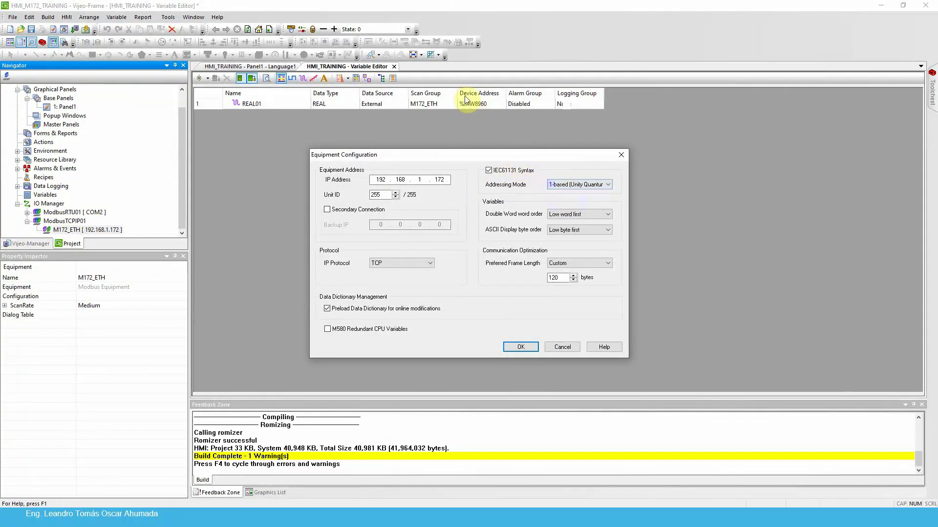
pyautogui.click(519, 348)
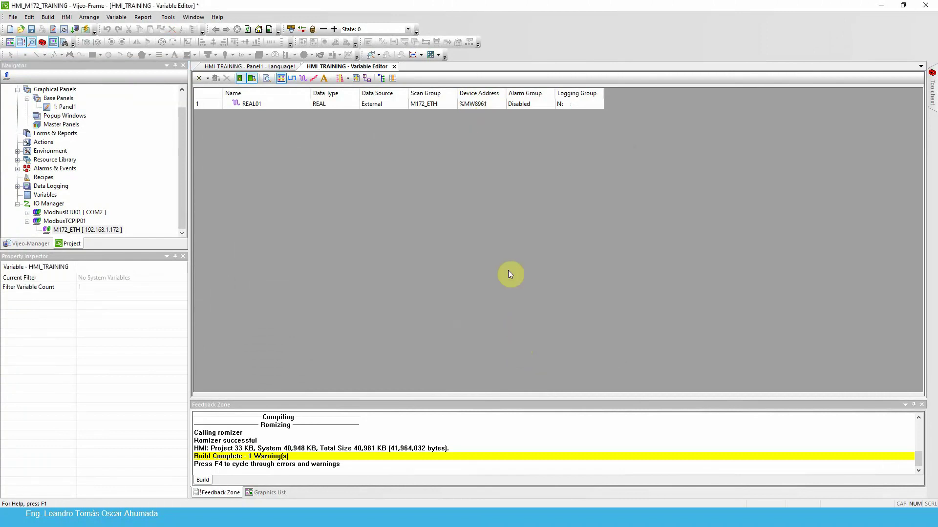
# Rerun the simulation, dismiss its PLC error, and close the Runtime window.
pyautogui.click(86, 30)
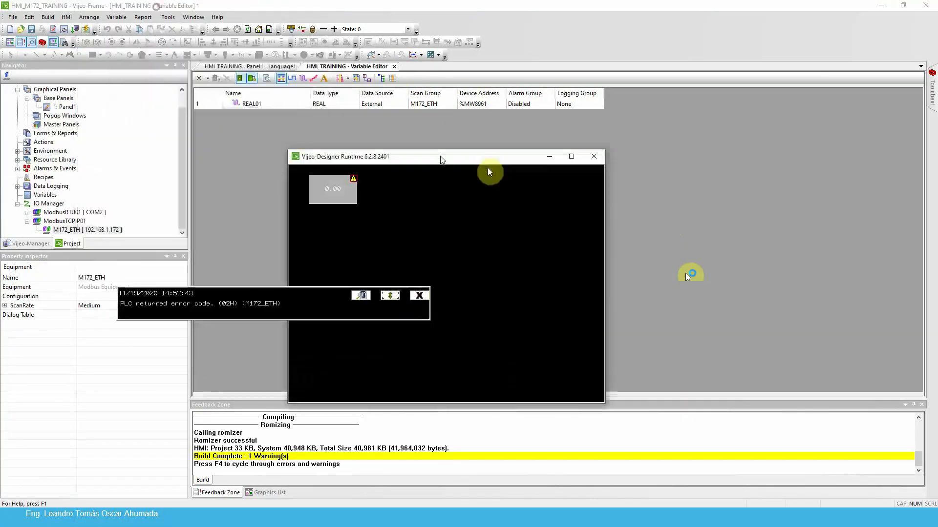
pyautogui.click(418, 294)
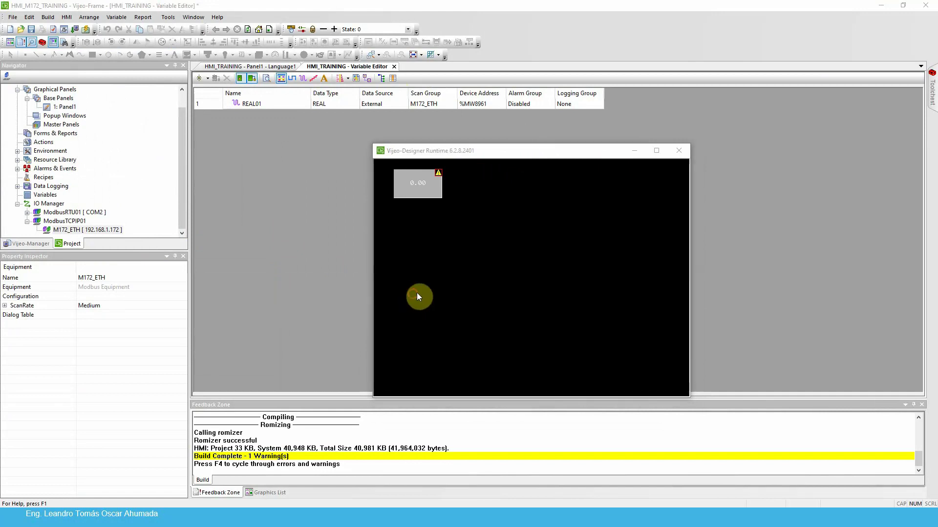
pyautogui.click(679, 151)
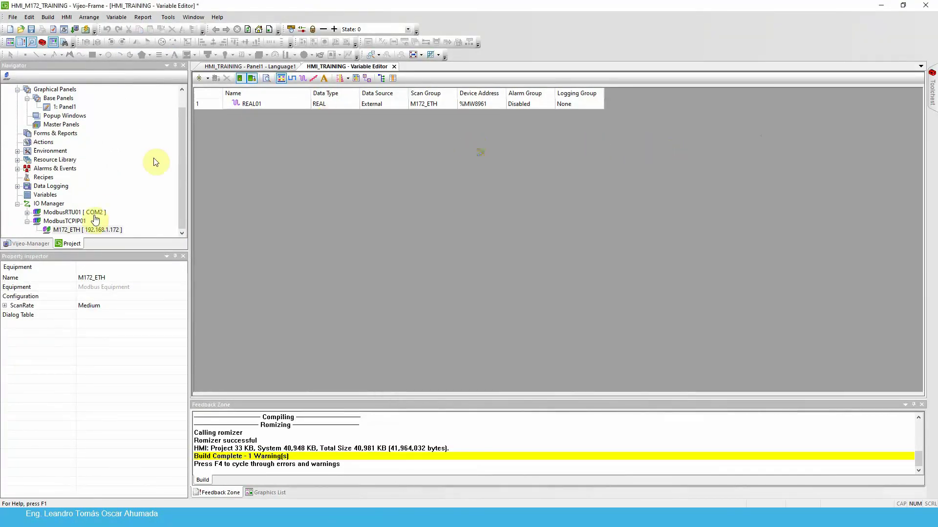
# Reconfirm M172_ETH's equipment configuration and check REAL01's device address is %MW8960.
pyautogui.doubleClick(69, 230)
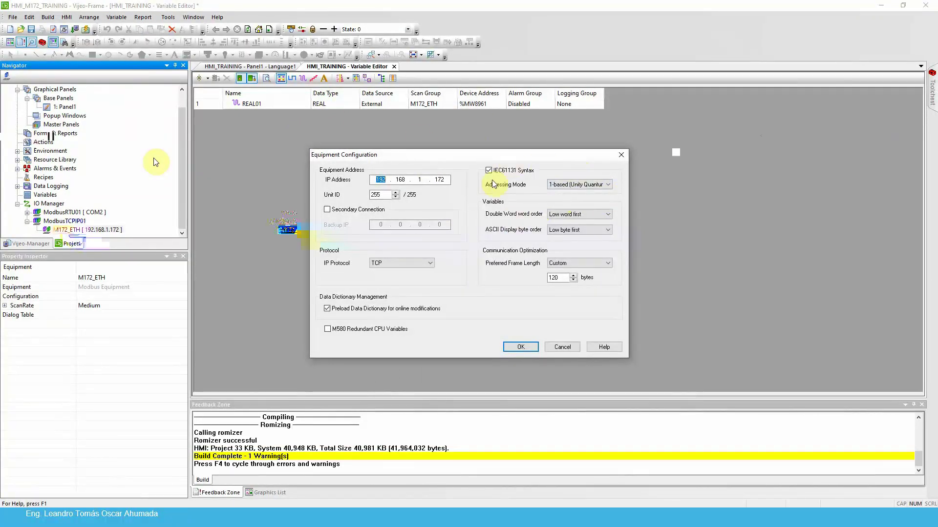
pyautogui.click(521, 348)
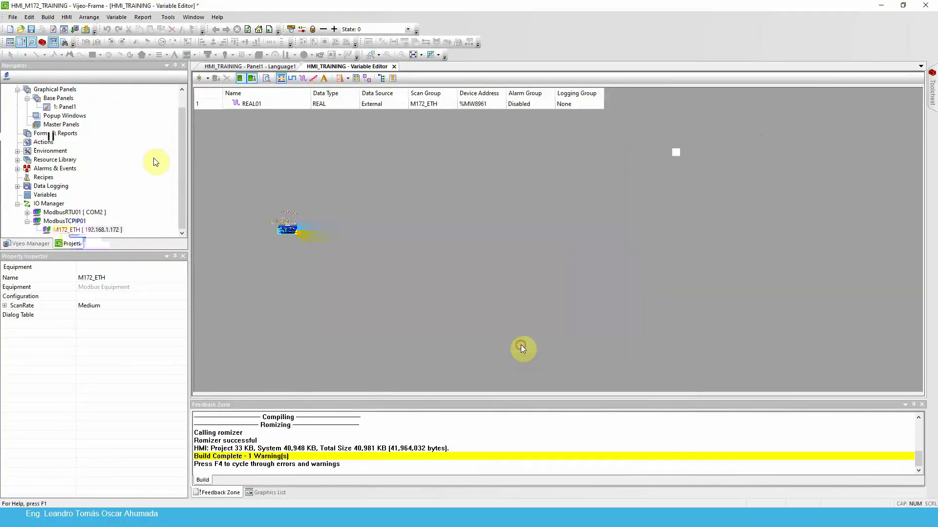
pyautogui.doubleClick(480, 105)
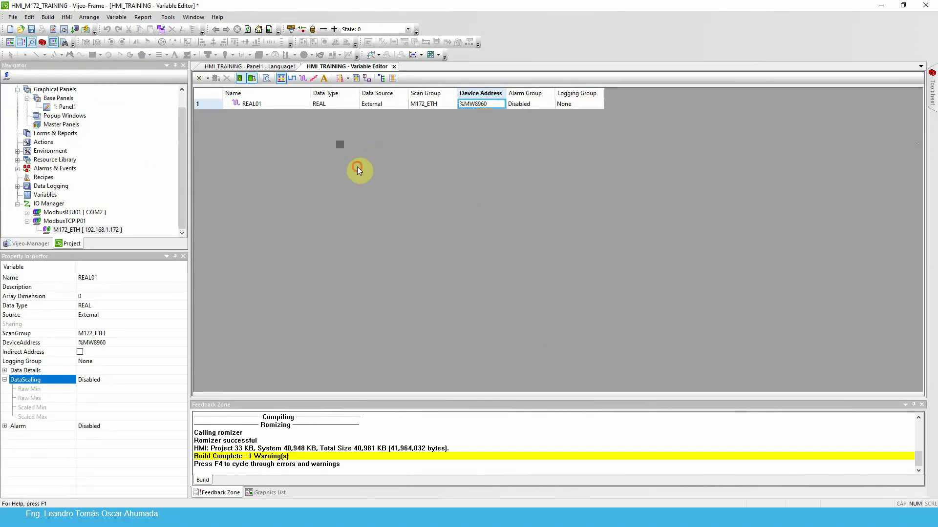
# Run the simulation, which reads 24.2, then close the Runtime window.
pyautogui.click(85, 29)
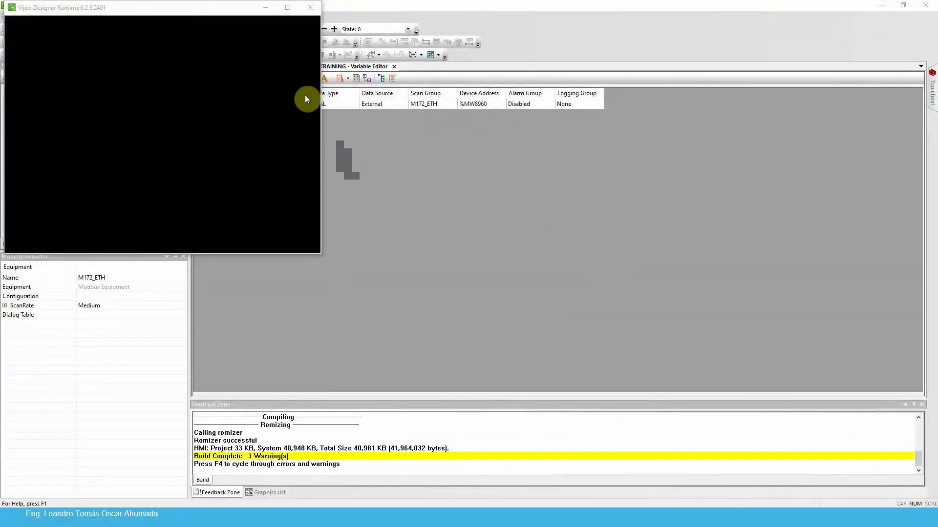
pyautogui.moveTo(163, 9); pyautogui.dragTo(530, 139)
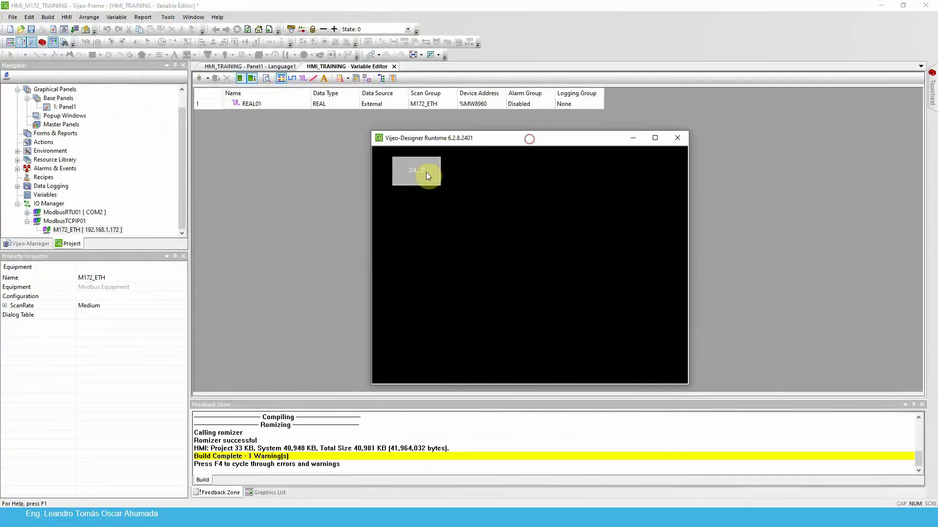
pyautogui.click(677, 139)
pyautogui.click(364, 180)
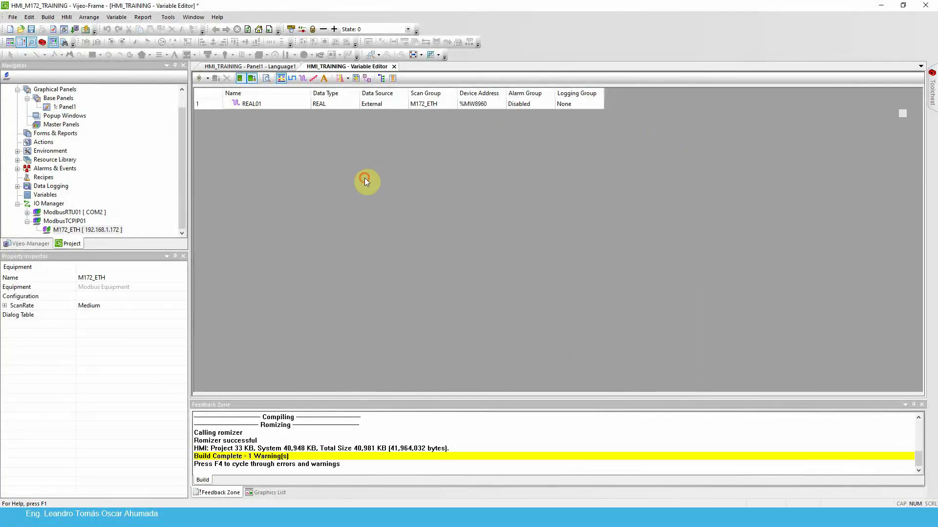
# Delete the numeric display from Panel1.
pyautogui.click(256, 66)
pyautogui.click(251, 102)
pyautogui.press('Delete')
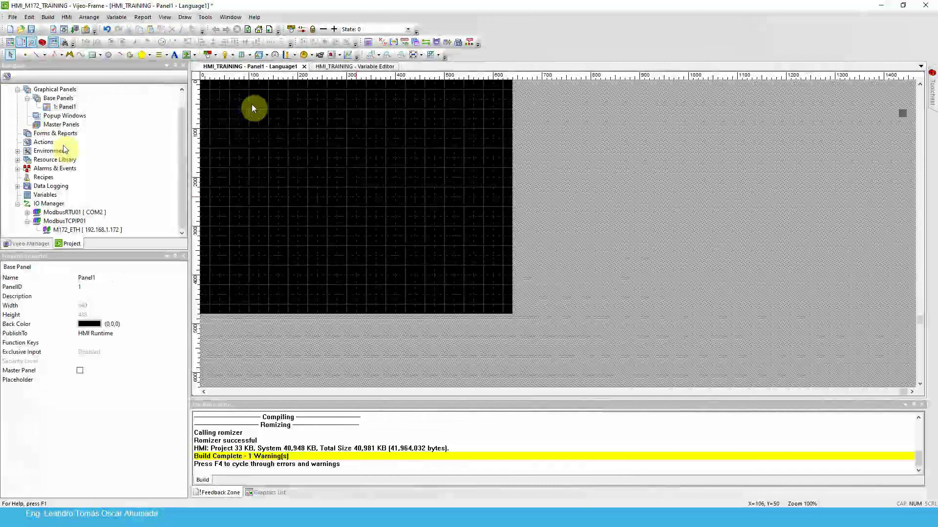
# Delete the REAL01 variable from the Variable Editor, confirming with Yes.
pyautogui.click(345, 67)
pyautogui.click(210, 102)
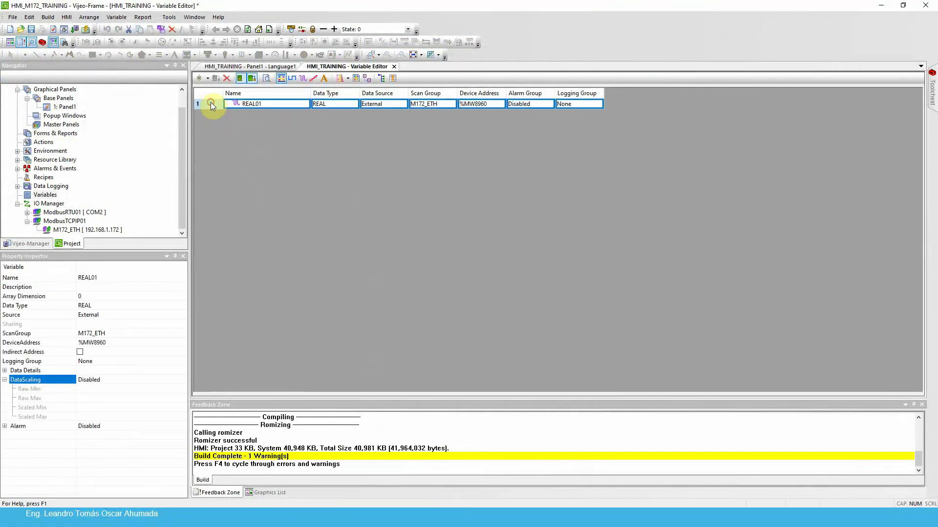
pyautogui.press('Delete')
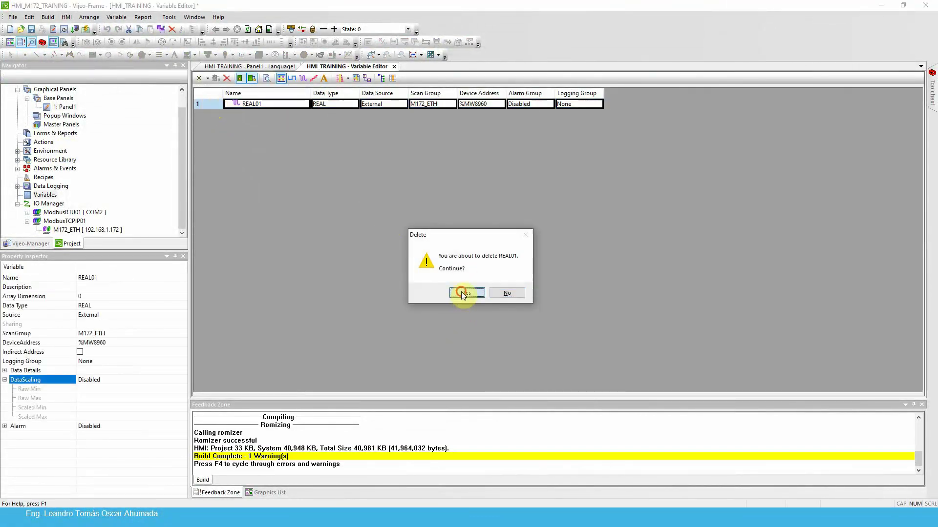
pyautogui.click(464, 293)
pyautogui.click(82, 232)
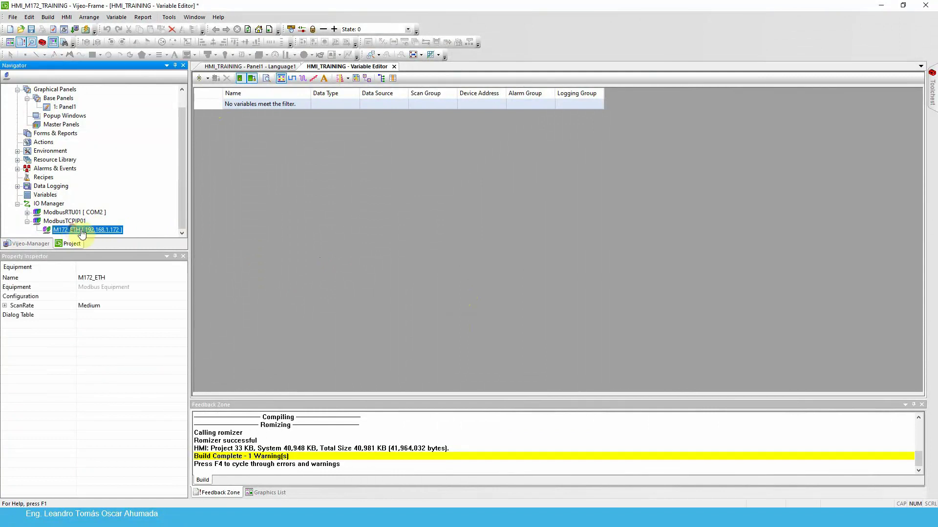
pyautogui.press('super')
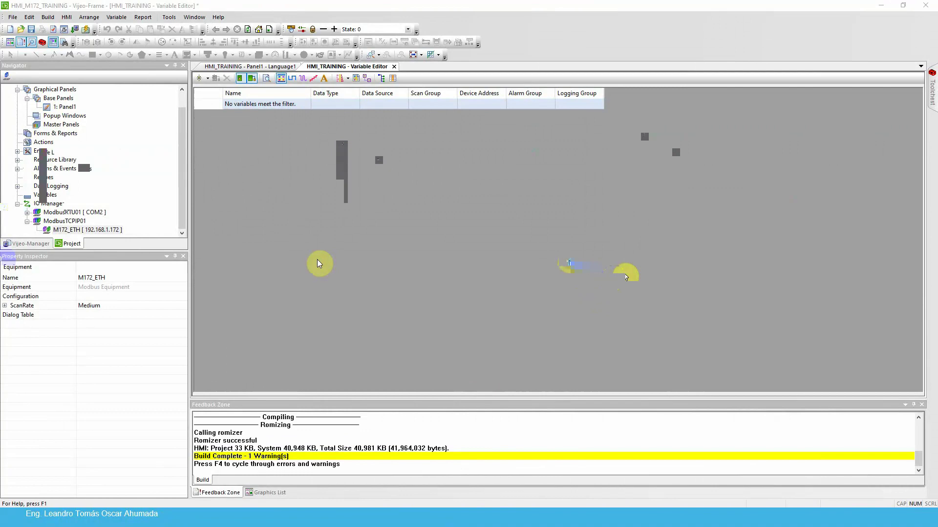
# Review the PowerPoint TIP on prefixing addresses with 4 without IEC 61131 syntax, then return.
pyautogui.click(477, 517)
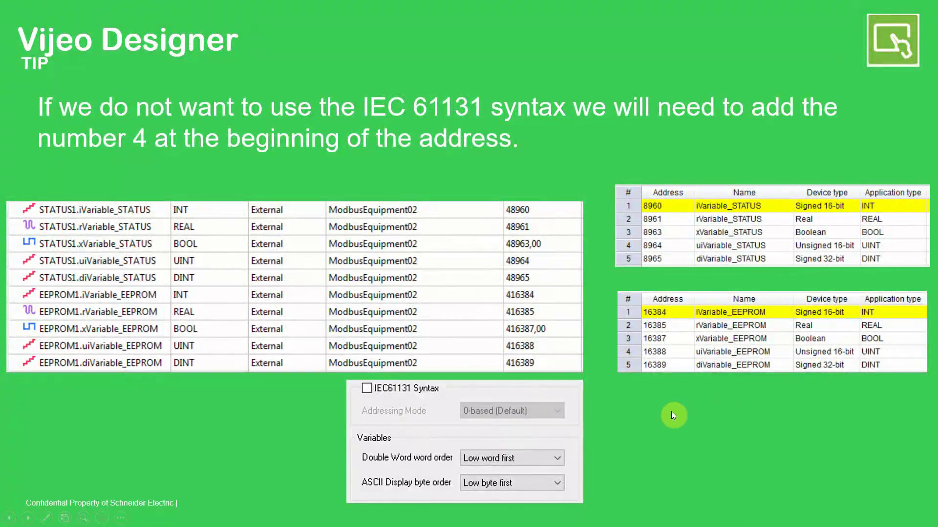
pyautogui.press('super')
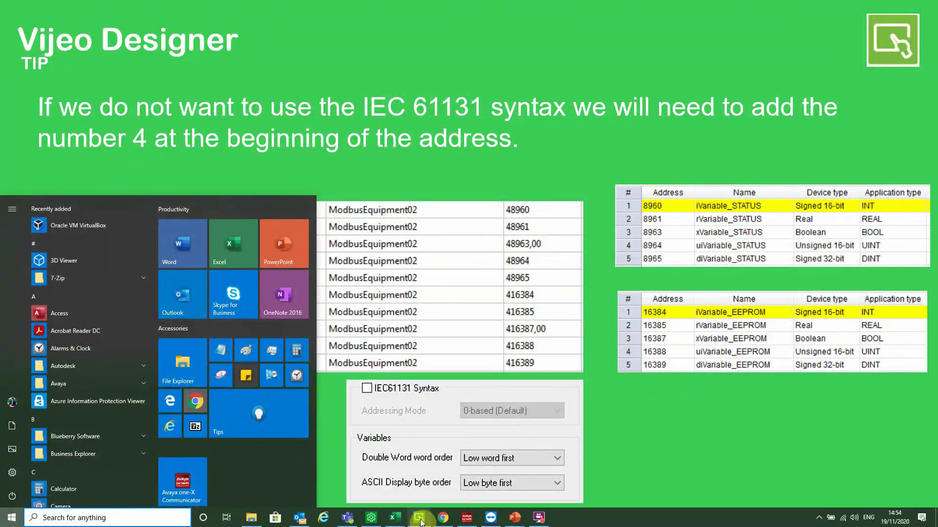
pyautogui.click(419, 518)
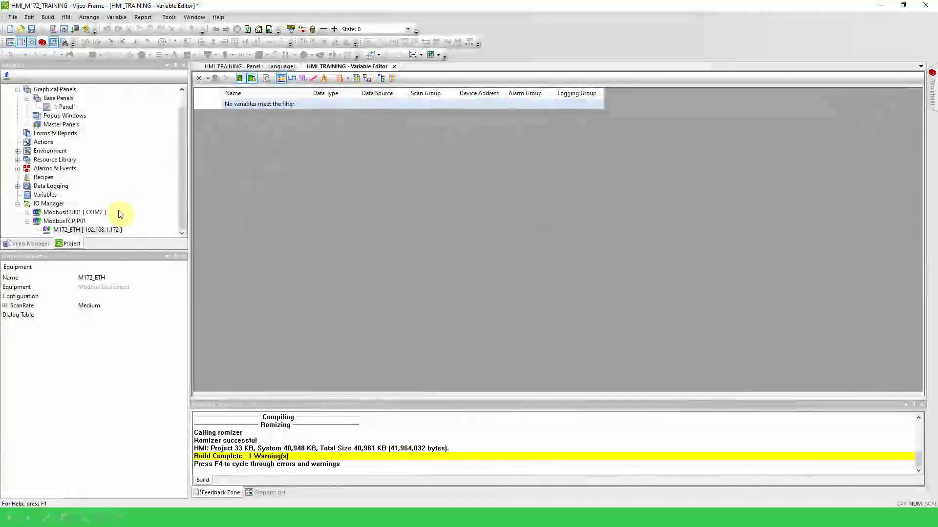
# Create a new REAL variable REAL01 with device address %MW8960, then open Panel1.
pyautogui.click(207, 79)
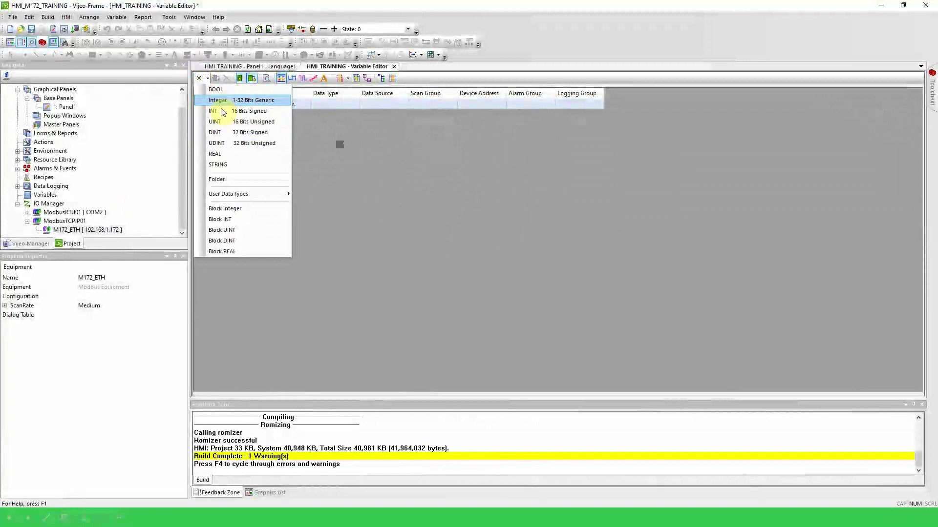
pyautogui.click(216, 154)
pyautogui.click(482, 104)
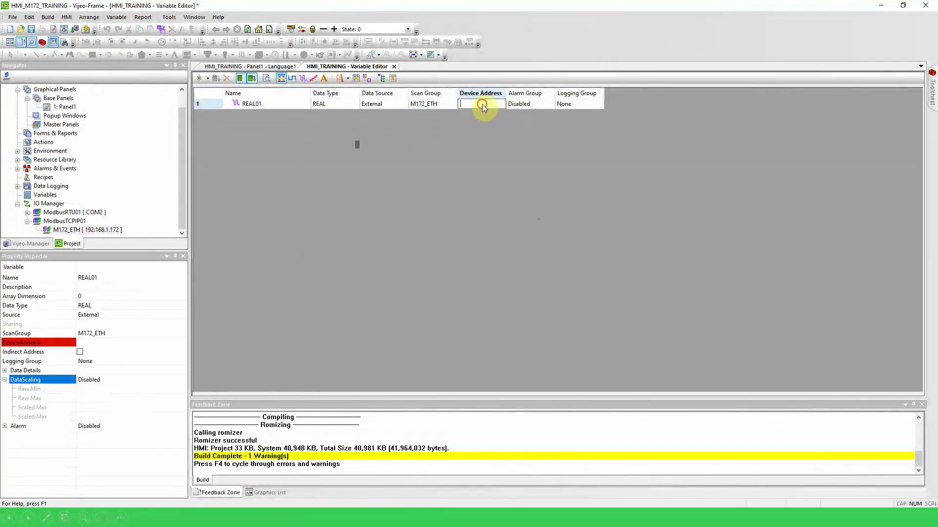
pyautogui.write('%MW8960')
pyautogui.press('Return')
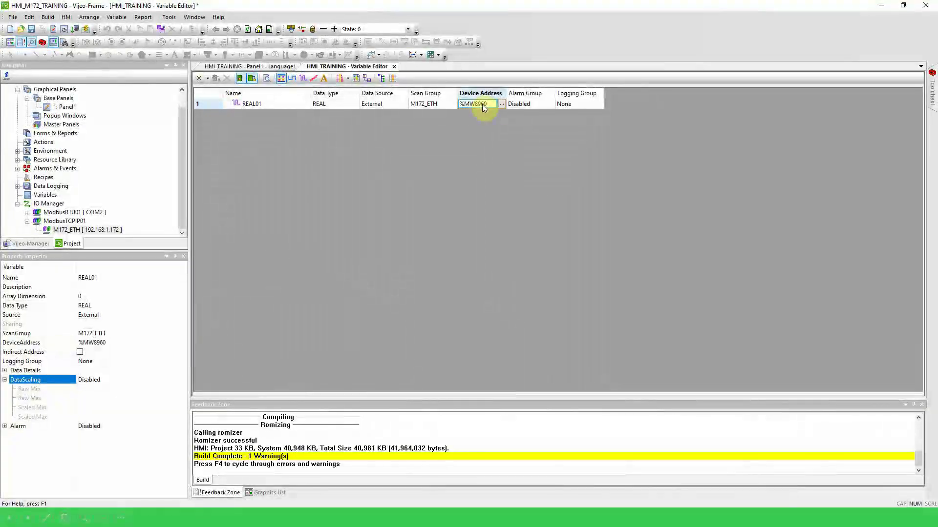
pyautogui.doubleClick(66, 107)
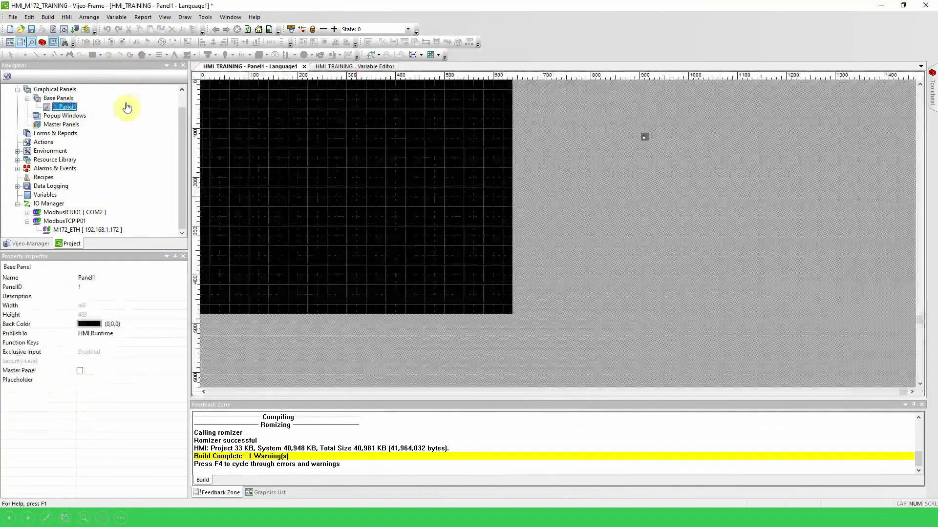
# Draw a Float numeric display on Panel1 linked to REAL01.
pyautogui.click(250, 55)
pyautogui.click(266, 65)
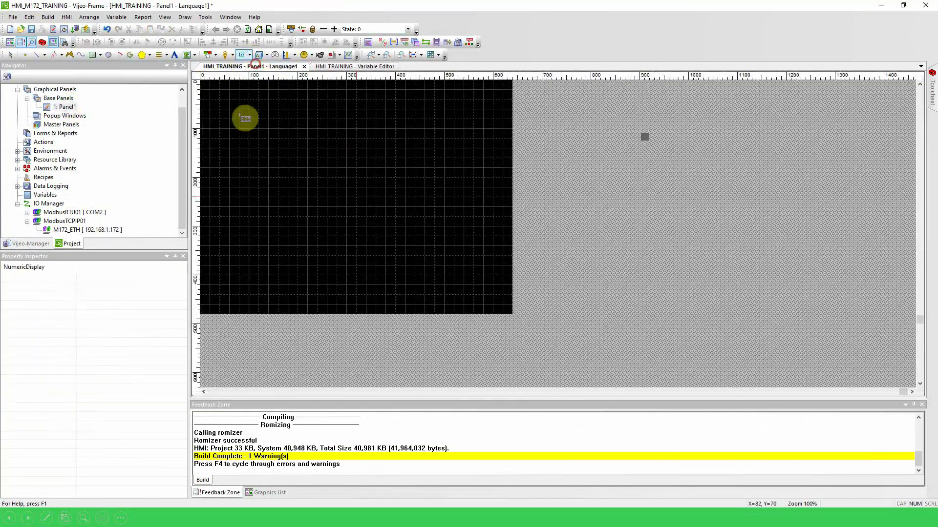
pyautogui.moveTo(239, 109); pyautogui.dragTo(278, 128)
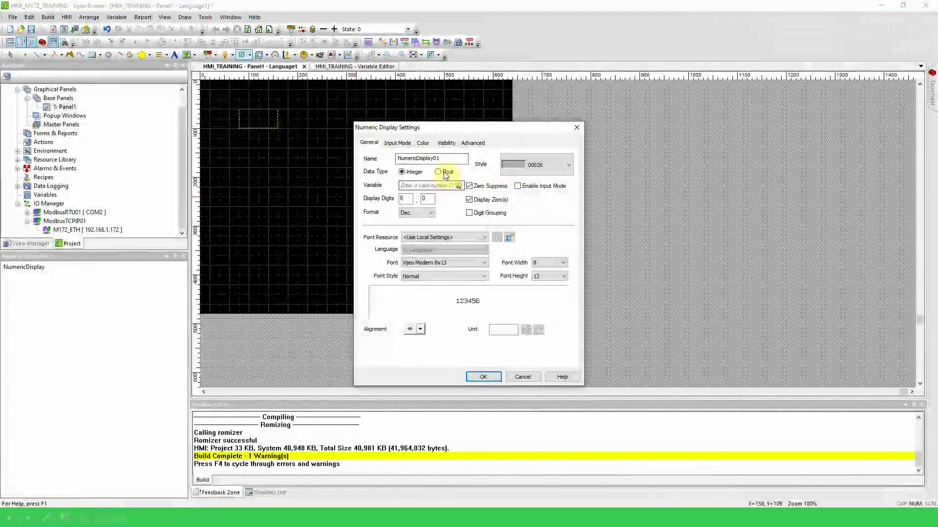
pyautogui.click(444, 172)
pyautogui.click(459, 187)
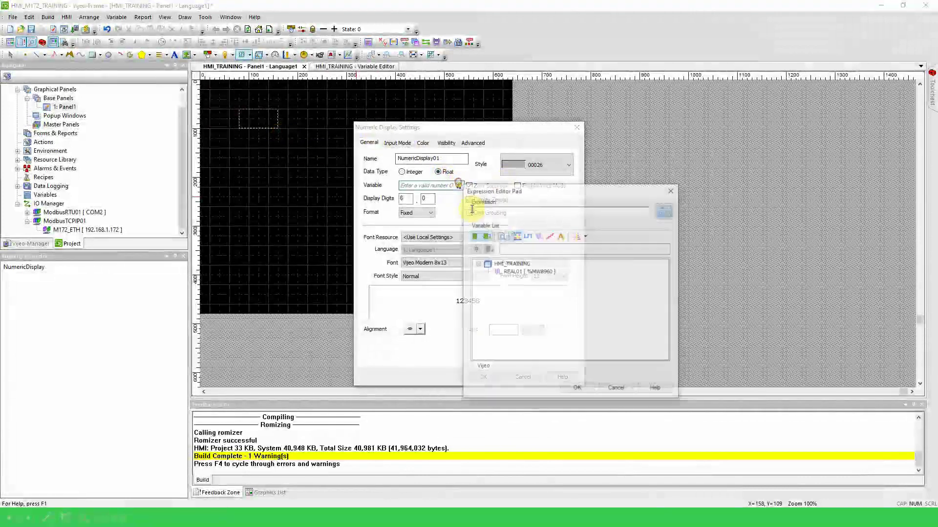
pyautogui.click(520, 272)
pyautogui.click(585, 393)
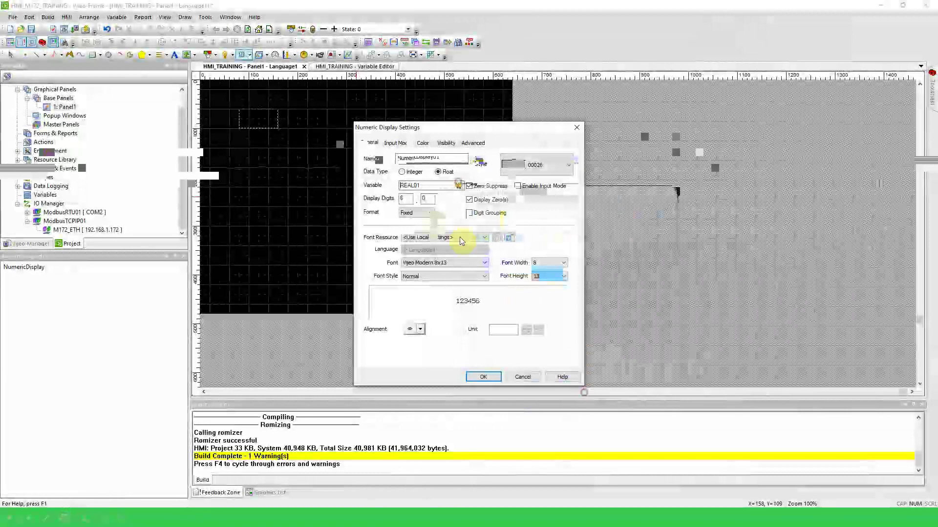
pyautogui.click(481, 377)
pyautogui.click(318, 159)
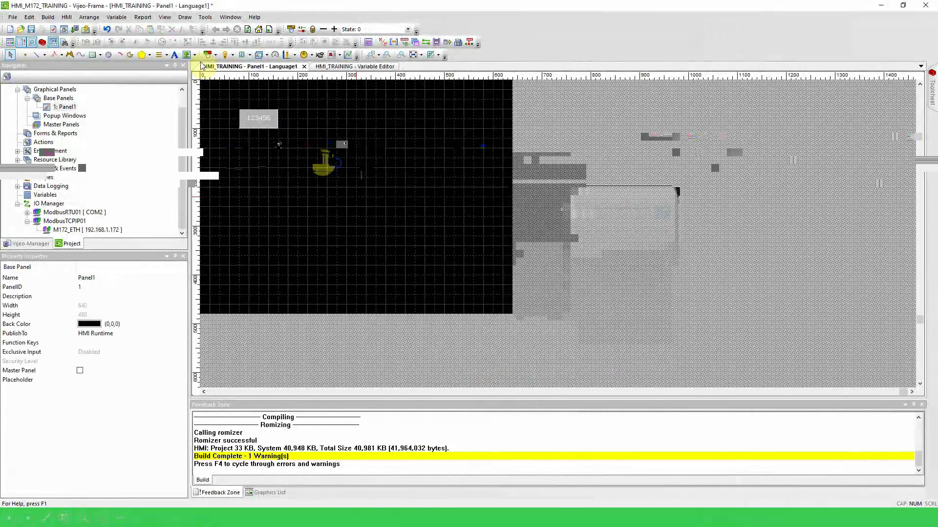
# Simulate the panel reading 23.3000, close Runtime, and bring up M172_ETH's configuration.
pyautogui.click(85, 30)
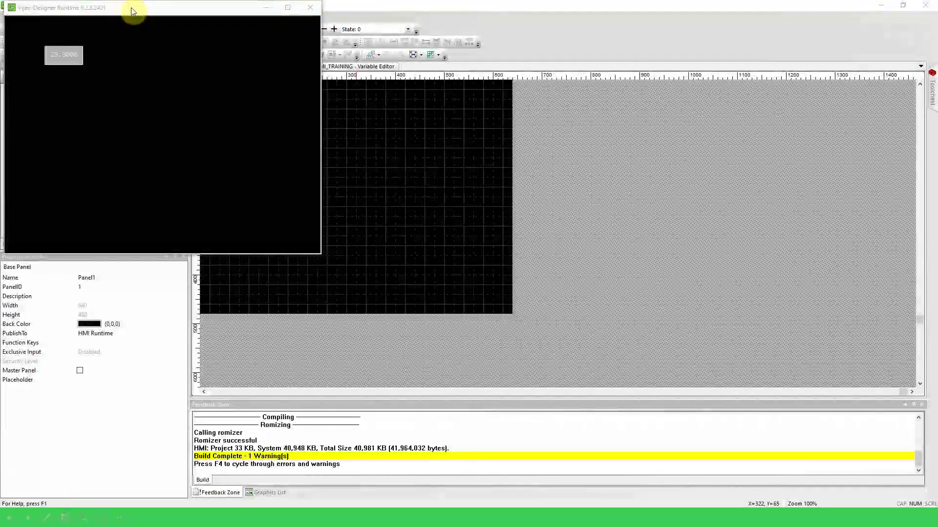
pyautogui.click(309, 7)
pyautogui.click(72, 230)
pyautogui.doubleClick(72, 230)
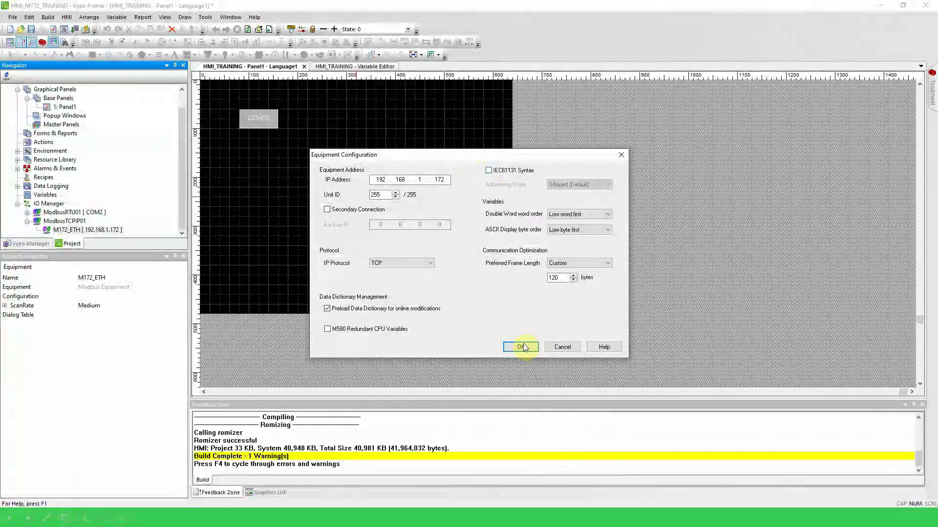
# Accept the Modicon address conversion and confirm REAL01's device address 48960.
pyautogui.click(520, 347)
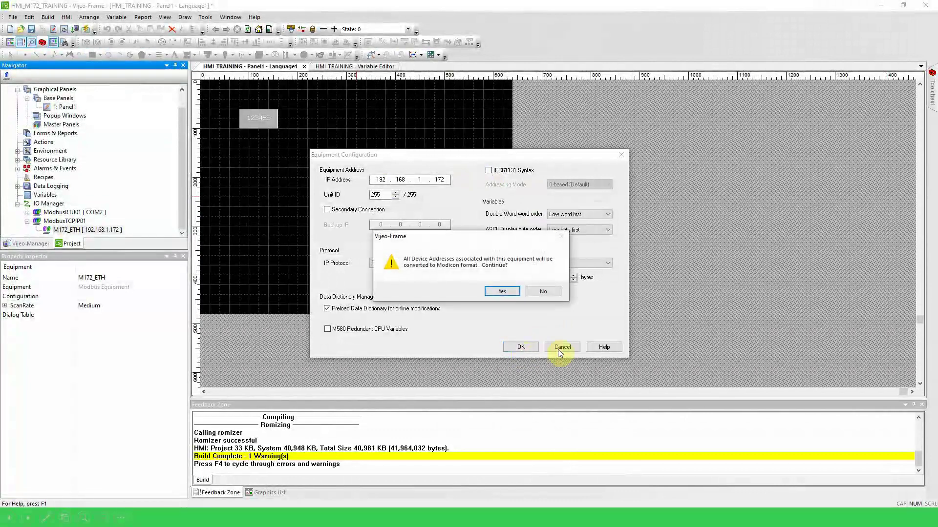
pyautogui.click(501, 291)
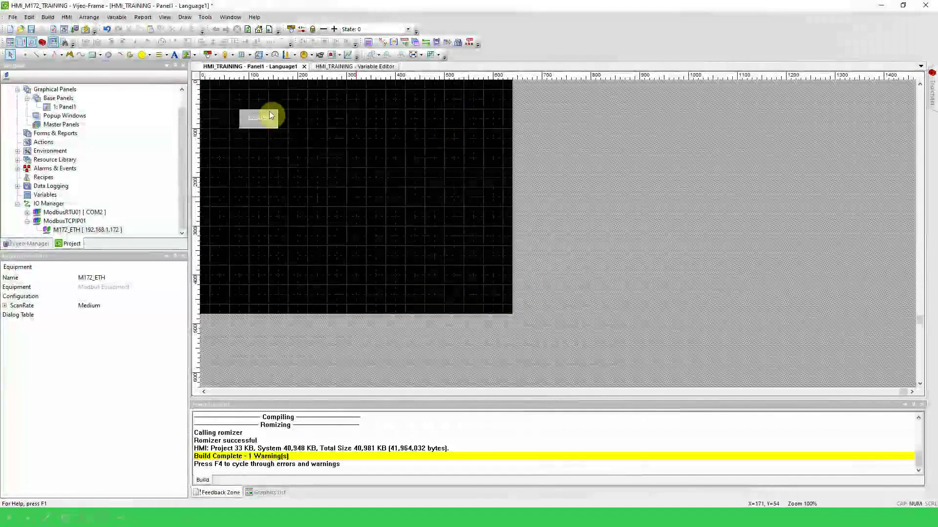
pyautogui.click(348, 67)
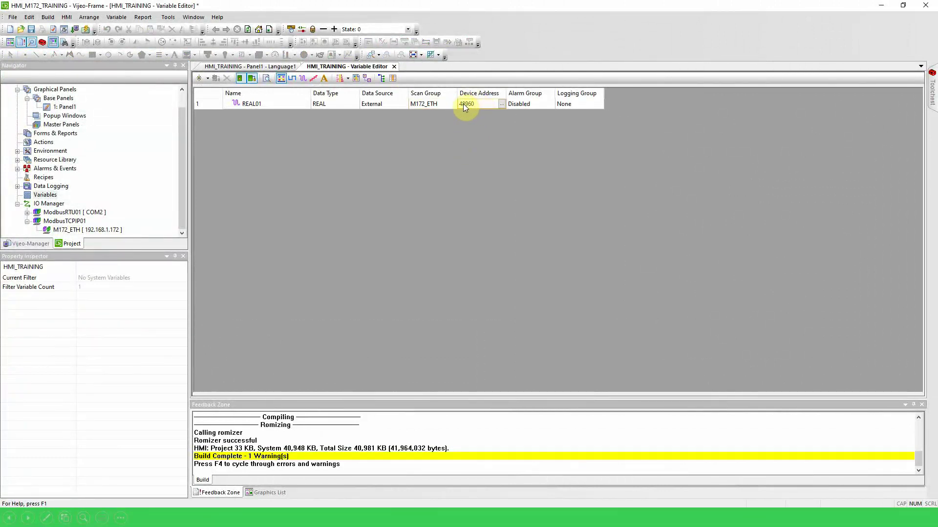
pyautogui.press('Return')
pyautogui.click(464, 104)
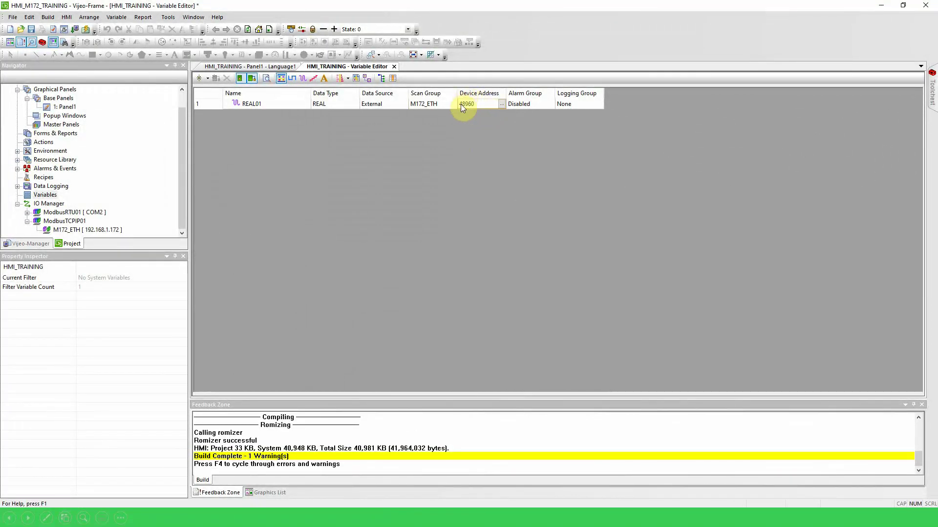
pyautogui.click(502, 105)
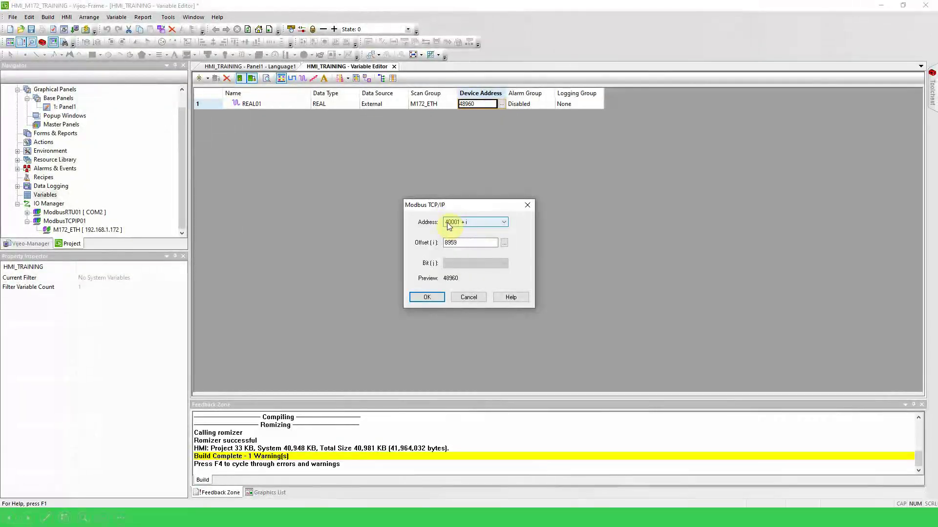
pyautogui.click(526, 206)
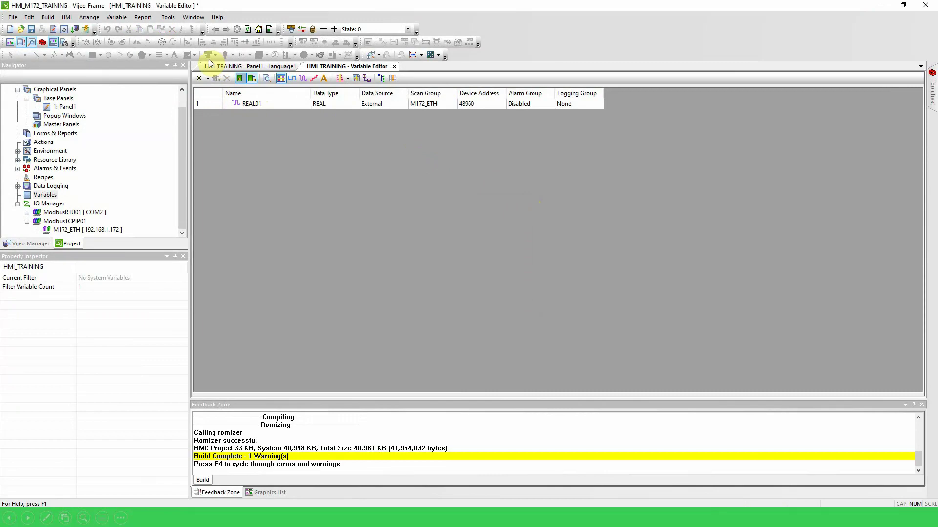
pyautogui.click(87, 28)
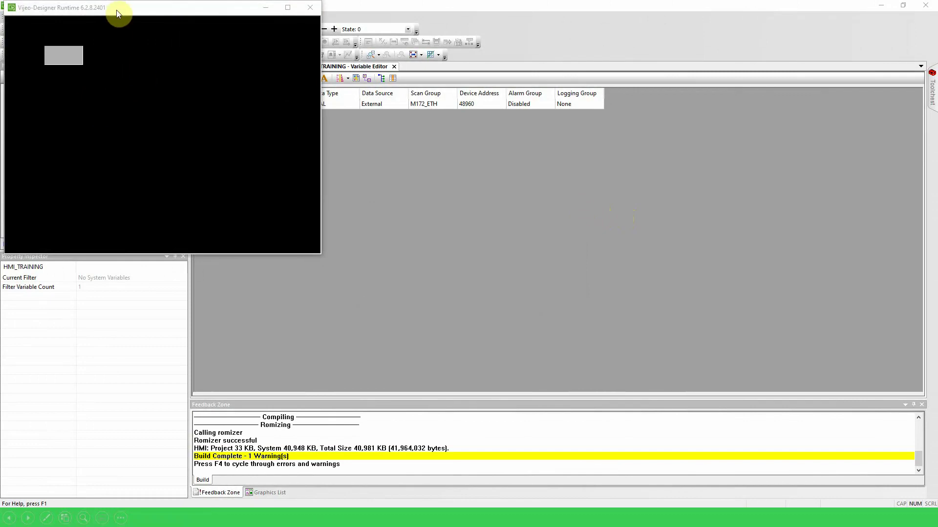
pyautogui.moveTo(118, 8); pyautogui.dragTo(415, 135)
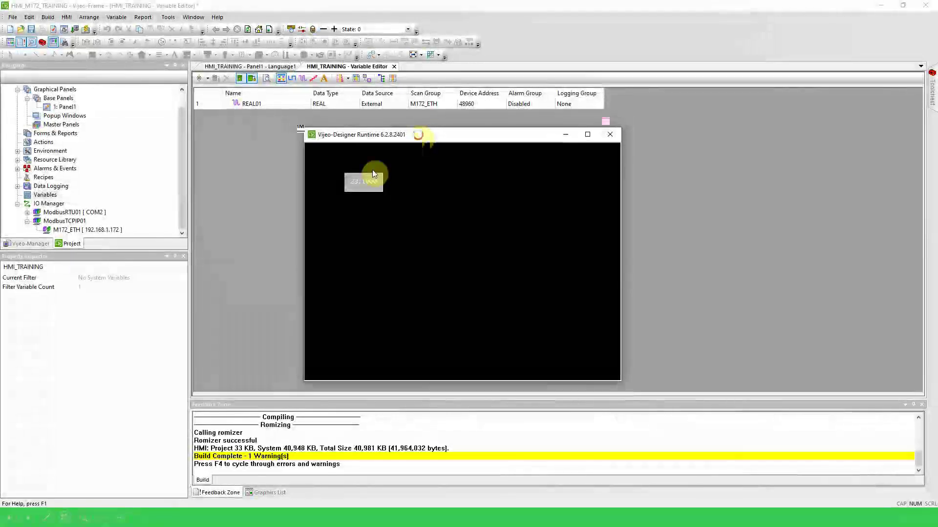
pyautogui.click(375, 177)
pyautogui.click(375, 185)
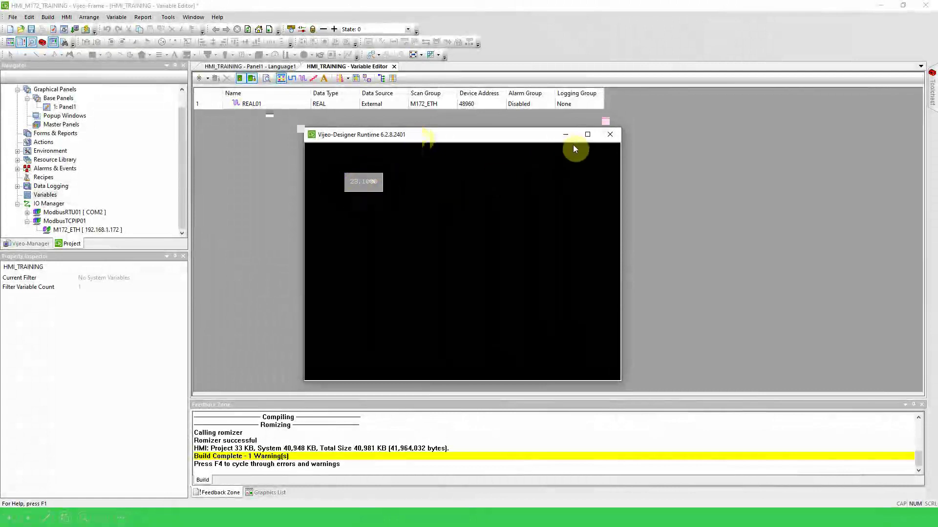
pyautogui.click(608, 134)
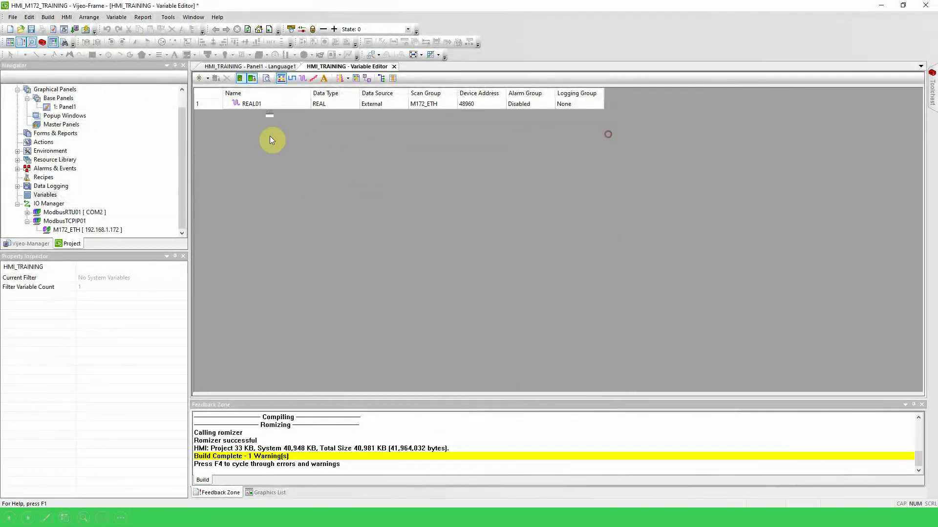
# Switch M172_ETH to IEC61131 syntax with 1-based (Unity Quantum) addressing and accept the address conversion.
pyautogui.doubleClick(75, 231)
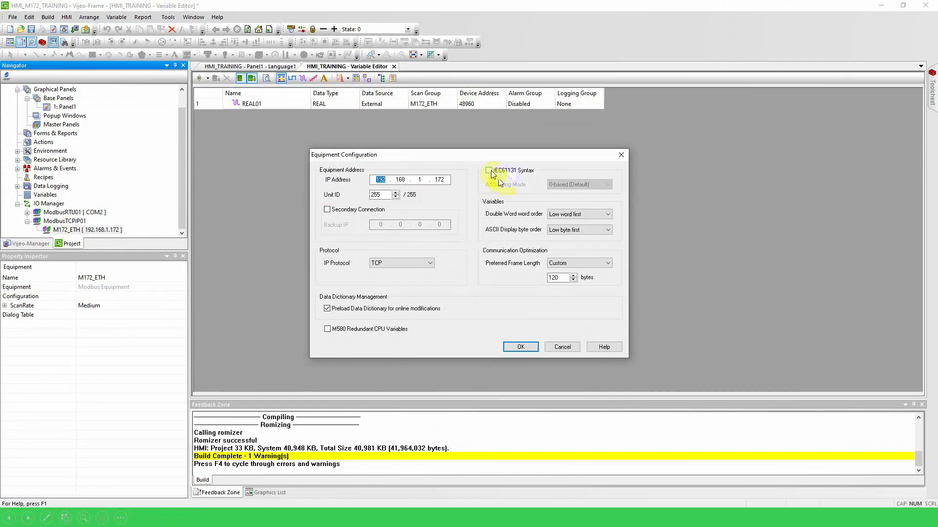
pyautogui.click(489, 170)
pyautogui.click(582, 185)
pyautogui.click(565, 198)
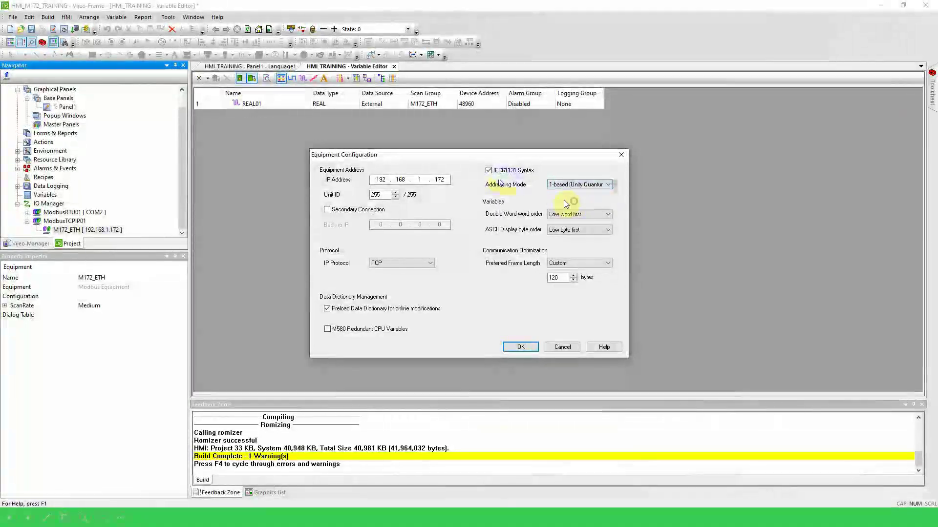
pyautogui.click(518, 348)
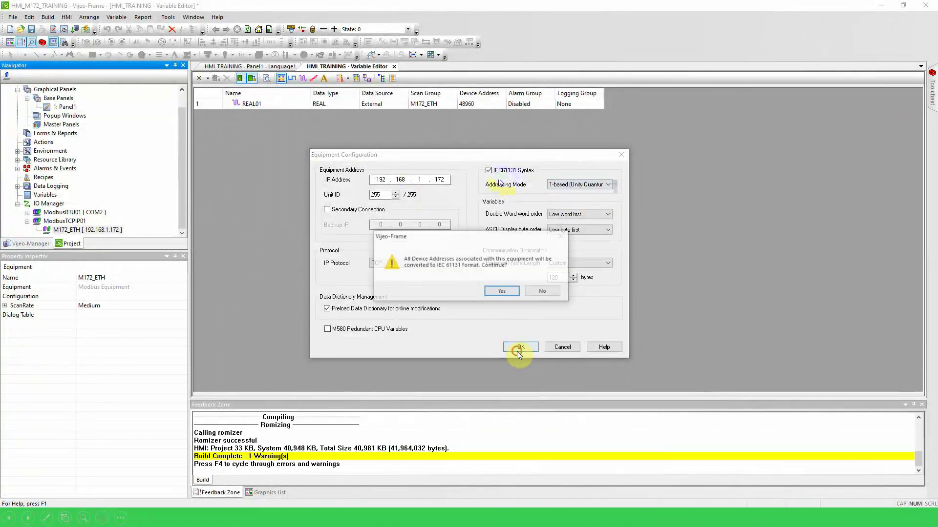
pyautogui.click(501, 292)
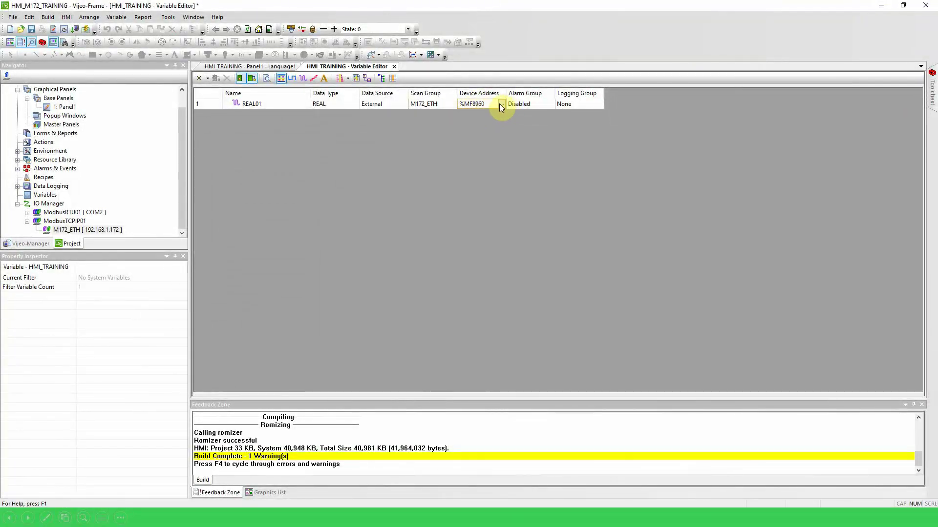
# Set REAL01's device address to %MWi type, %MW8960.
pyautogui.click(501, 105)
pyautogui.click(470, 222)
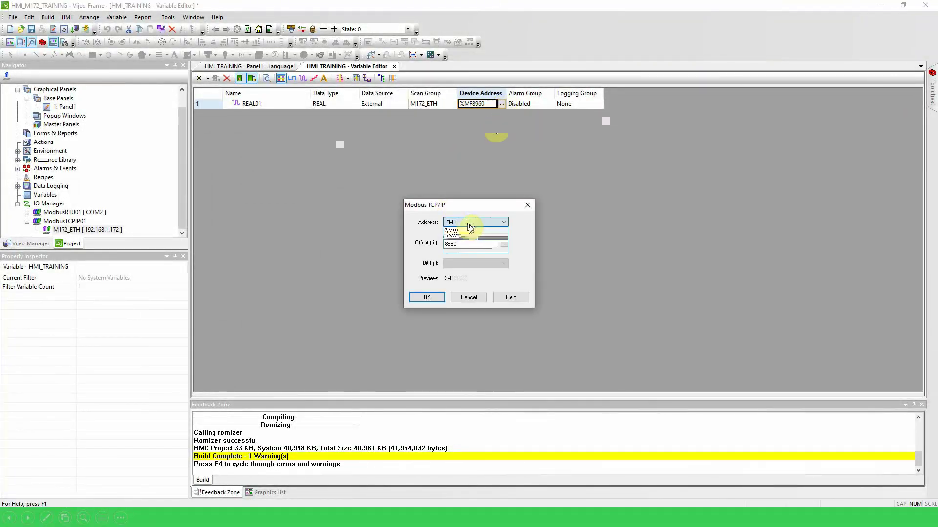
pyautogui.click(468, 231)
pyautogui.click(423, 298)
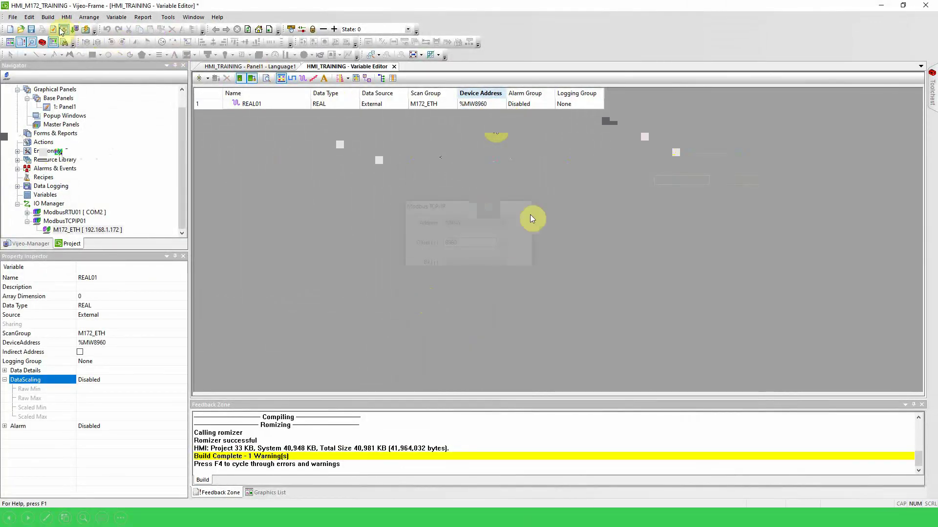
# Build and run the simulation to check it reads 23.0000, then close it.
pyautogui.click(87, 31)
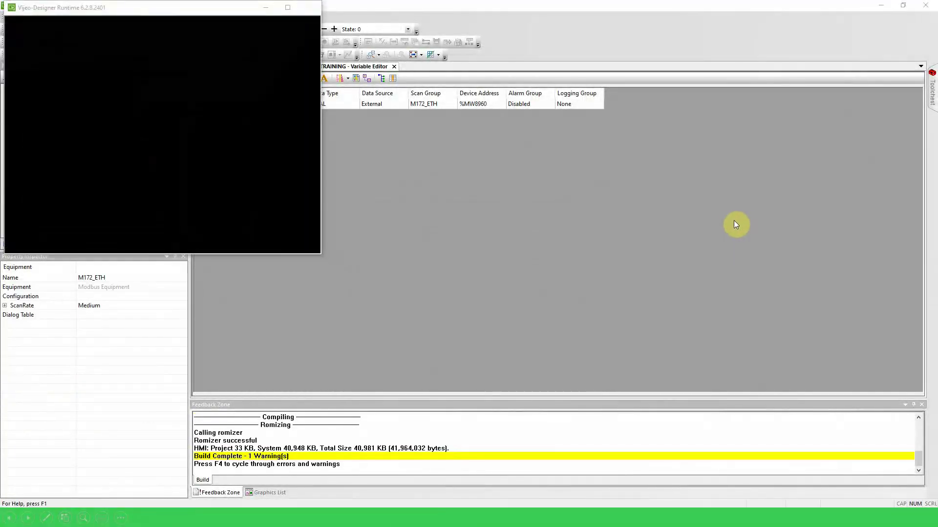
pyautogui.moveTo(146, 15); pyautogui.dragTo(544, 126)
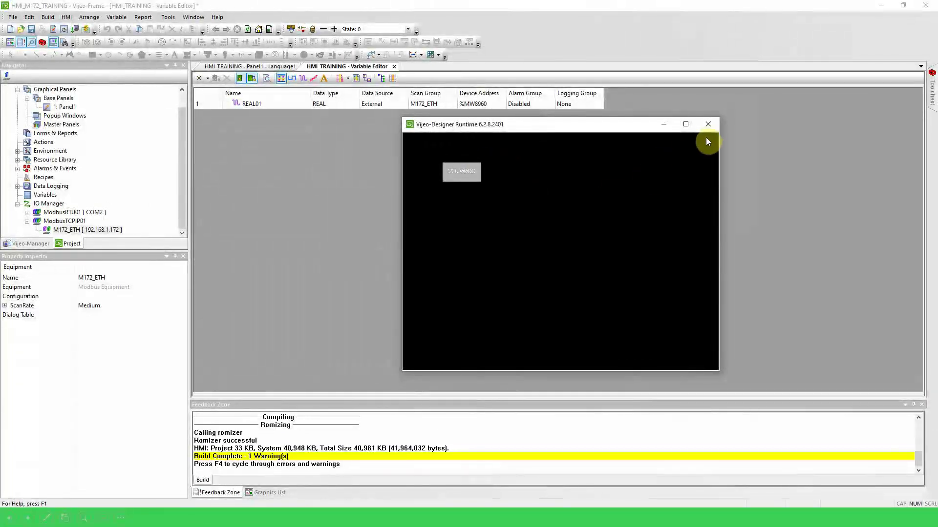
pyautogui.click(709, 125)
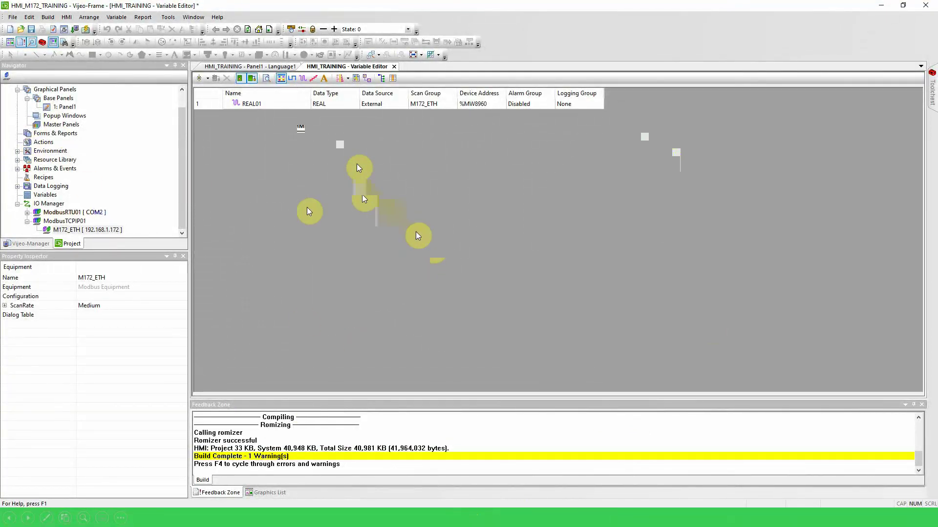
pyautogui.click(209, 79)
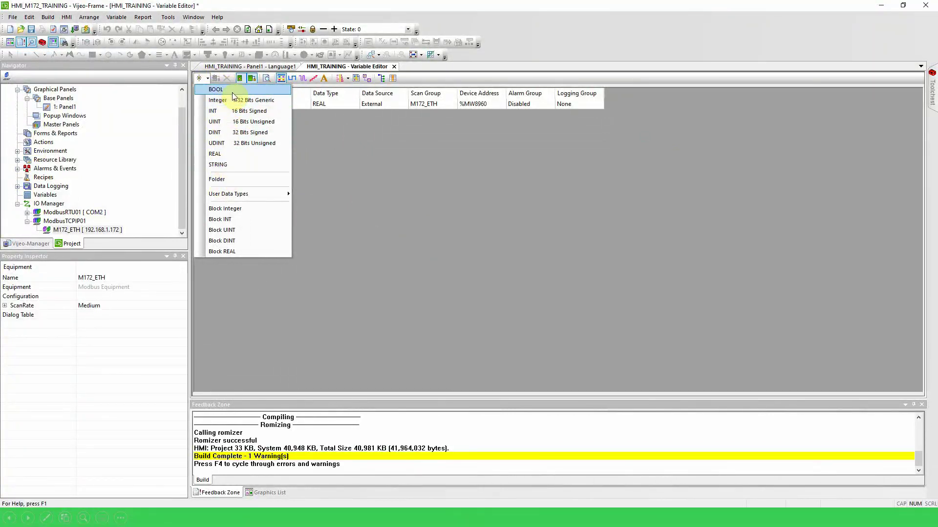
pyautogui.click(391, 157)
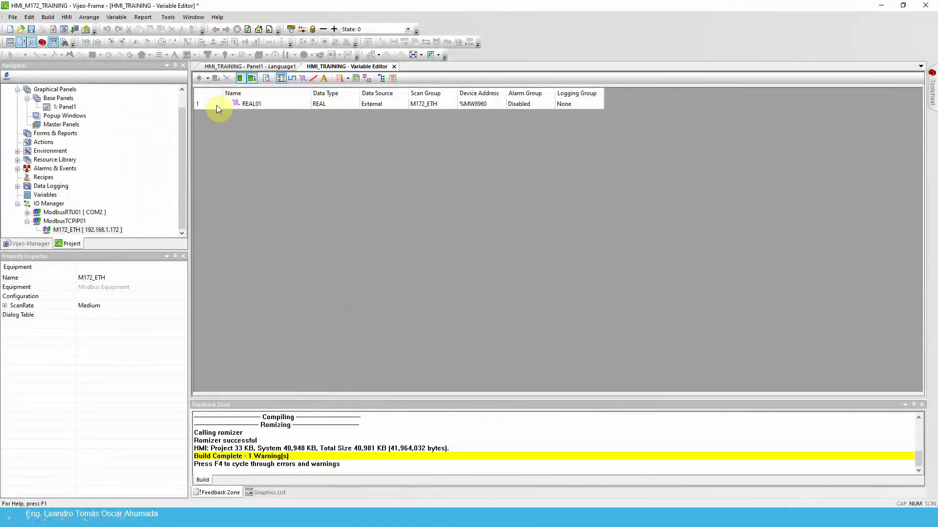
# Add a new BOOL variable, BOOL01, to the variable list.
pyautogui.click(216, 104)
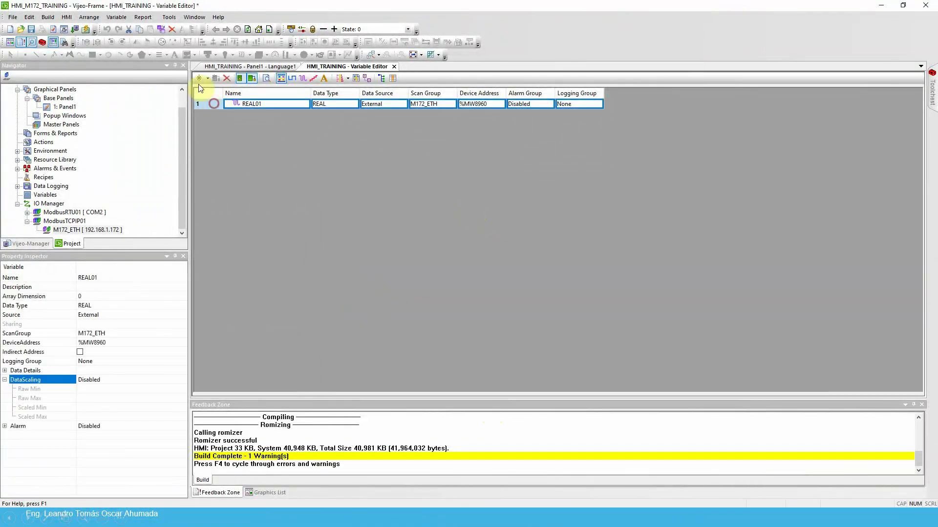
pyautogui.click(199, 79)
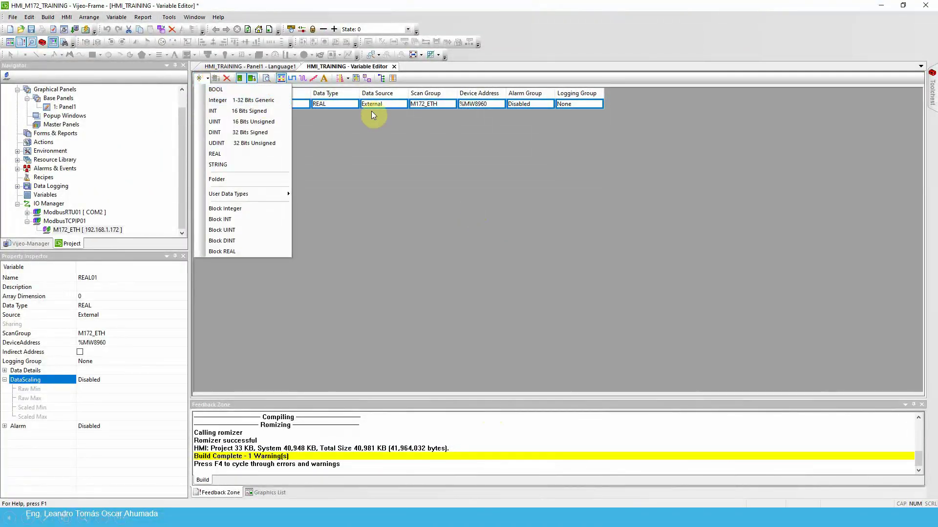
pyautogui.click(215, 89)
pyautogui.click(284, 167)
pyautogui.click(269, 105)
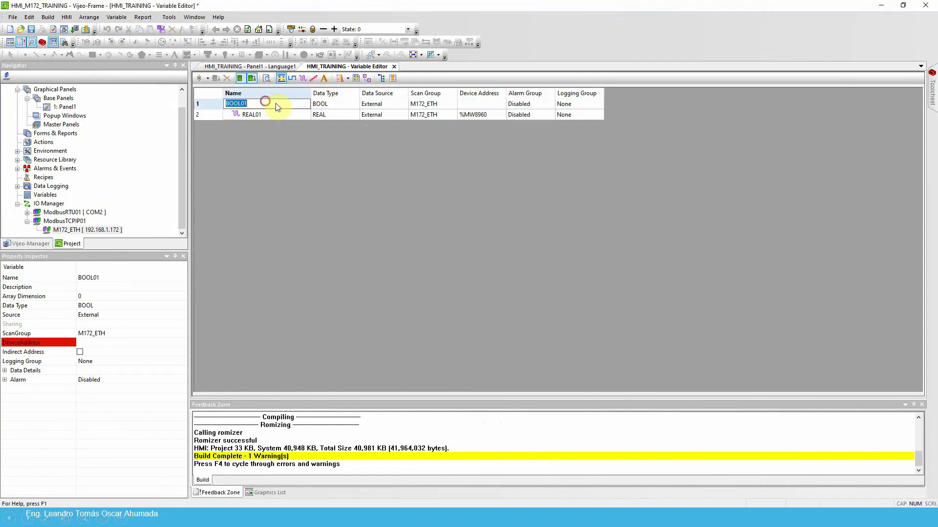
pyautogui.click(314, 140)
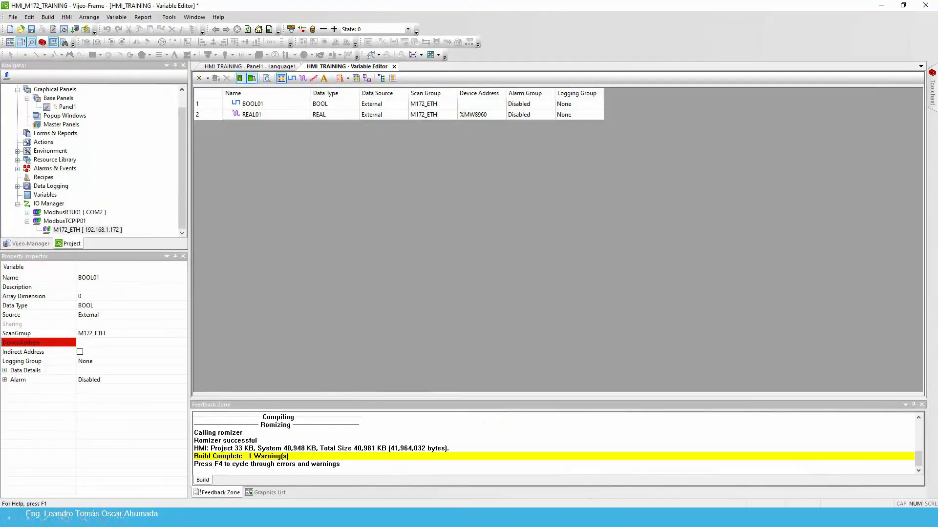
# Rename BOOL01 to xIND_Alarm and REAL01 to rIND_TempAmb.
pyautogui.doubleClick(264, 107)
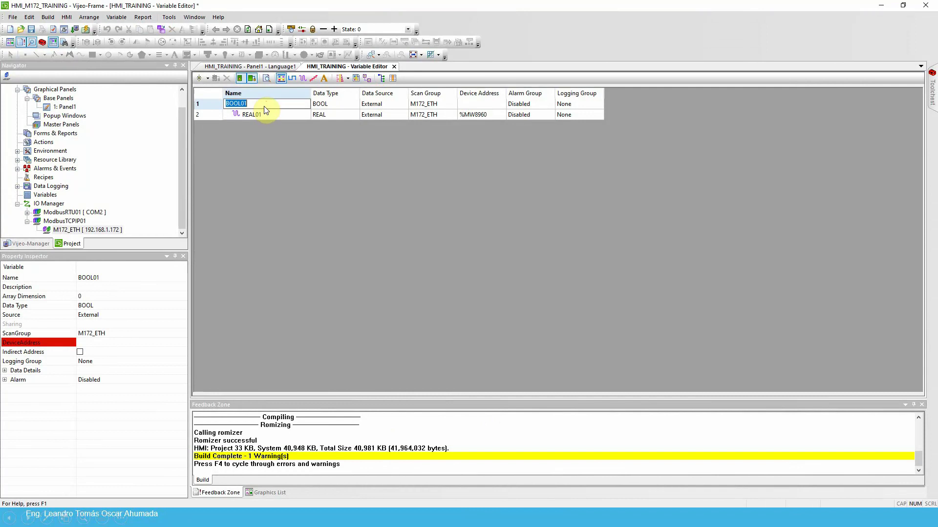
pyautogui.write('xIND_Alarm')
pyautogui.press('Return')
pyautogui.doubleClick(272, 116)
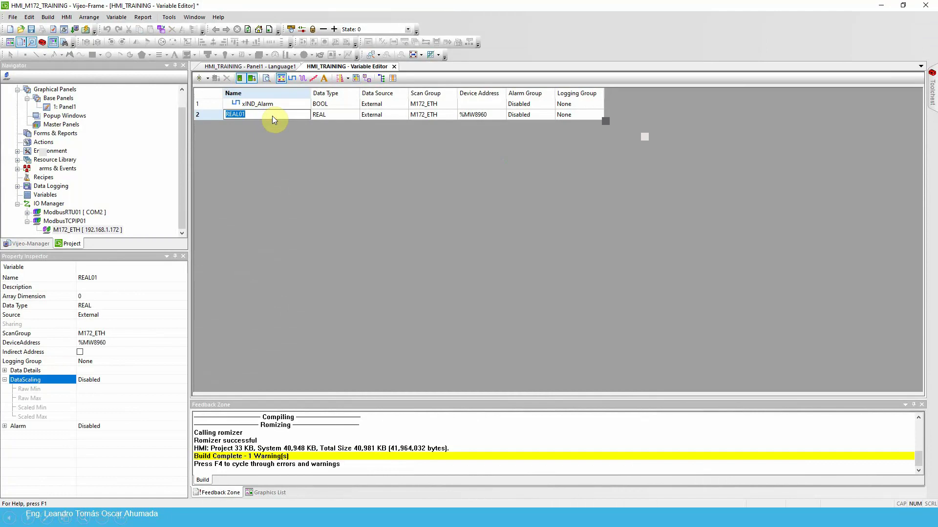
pyautogui.write('r')
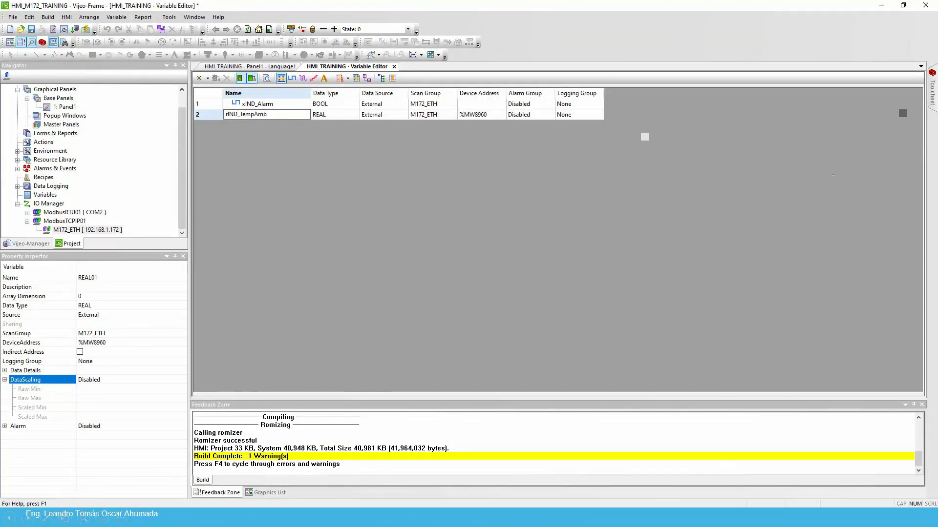
pyautogui.write('IND_TempAmb')
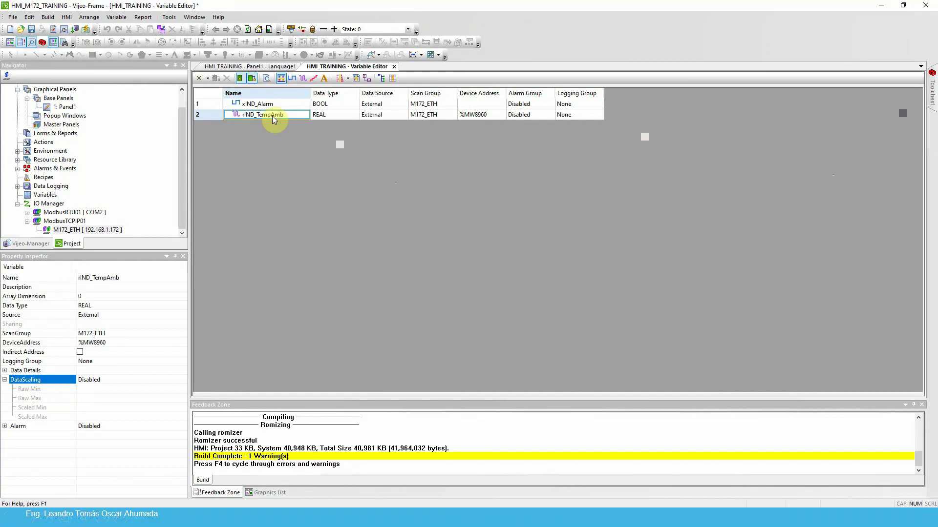
pyautogui.doubleClick(480, 105)
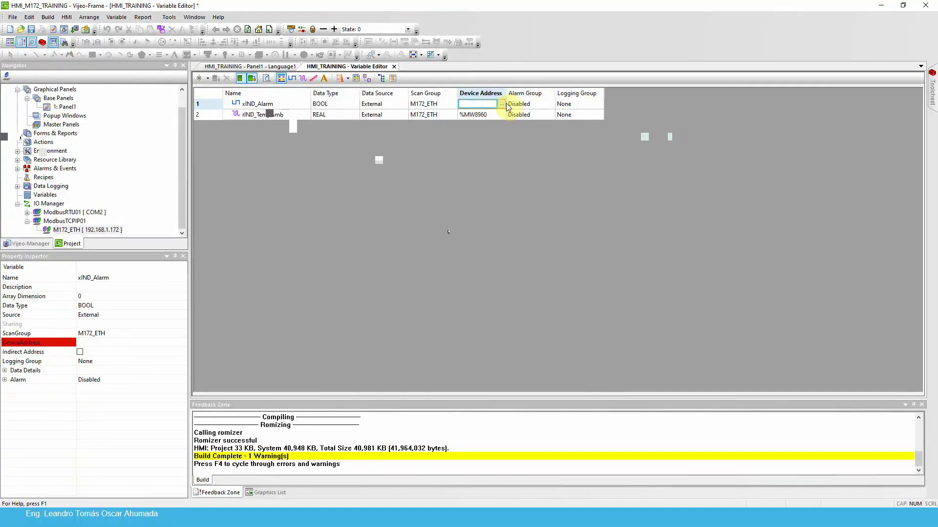
# Give xIND_Alarm the %MWi:Xj address %MW8962:X0 (offset 8962, bit 0), then check rIND_TempAmb's address.
pyautogui.click(501, 104)
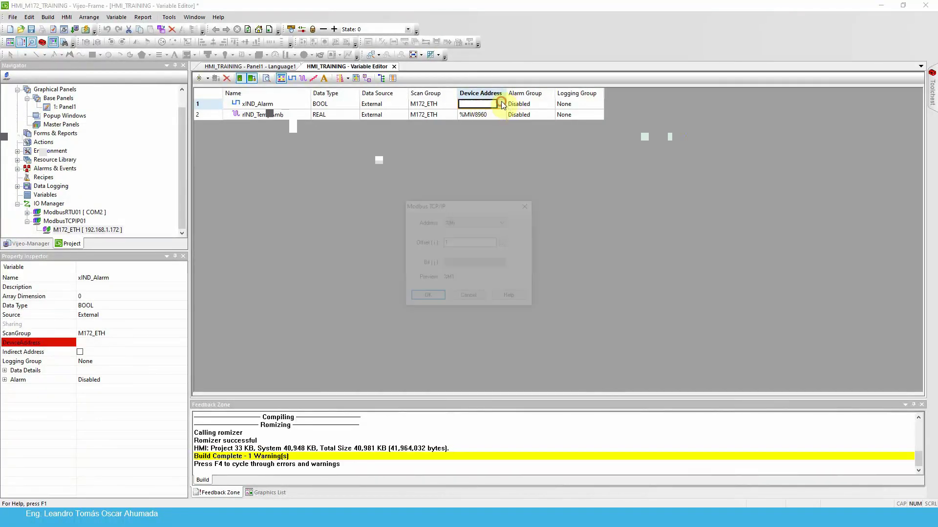
pyautogui.click(499, 222)
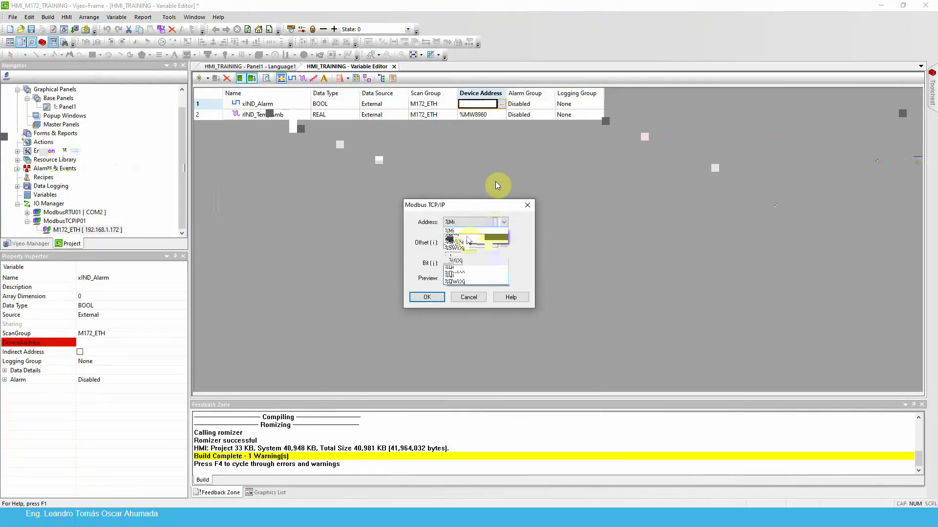
pyautogui.click(462, 239)
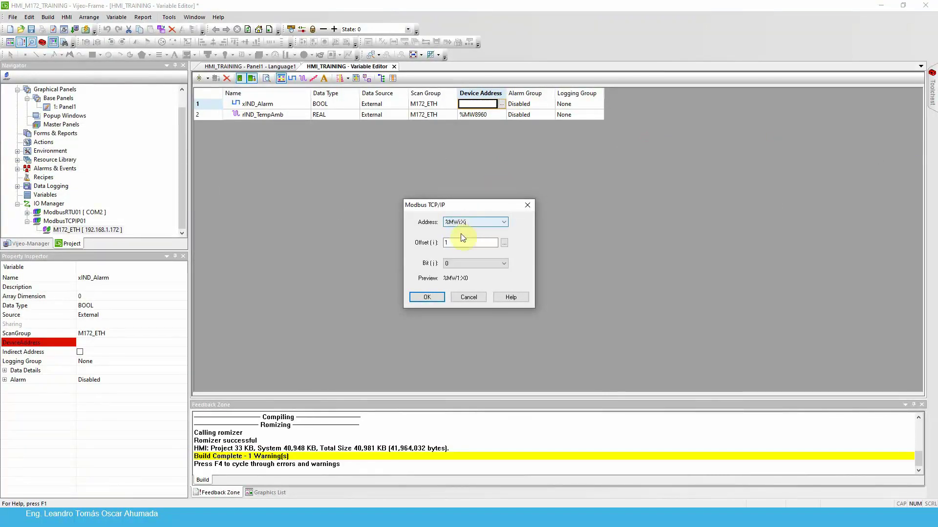
pyautogui.moveTo(460, 242); pyautogui.dragTo(426, 246)
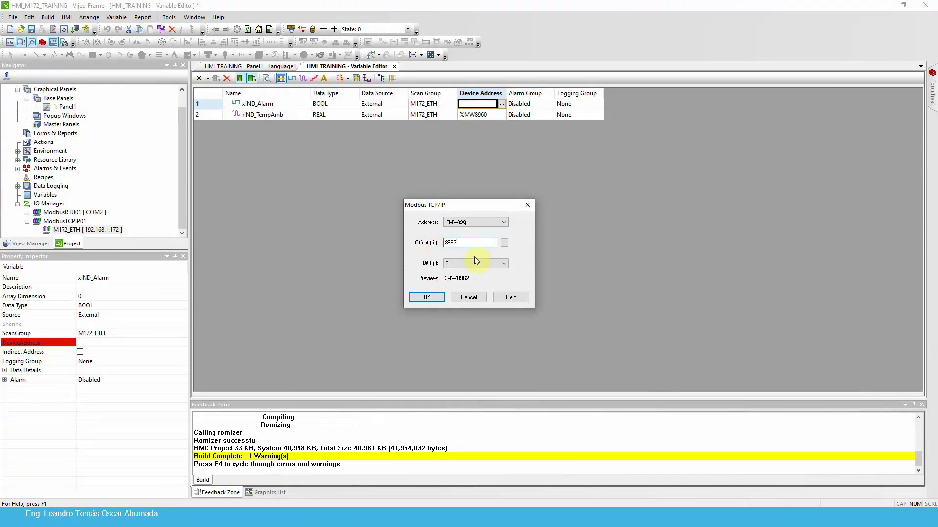
pyautogui.click(427, 298)
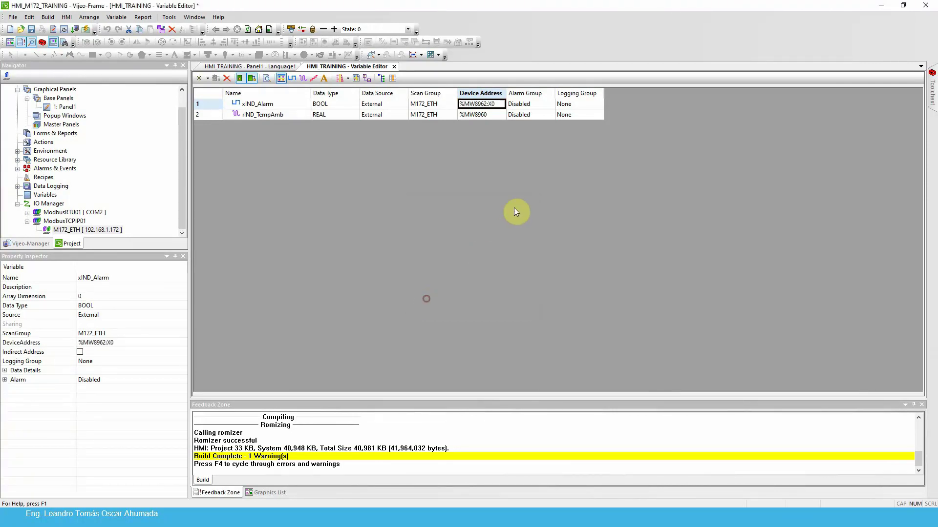
pyautogui.click(235, 104)
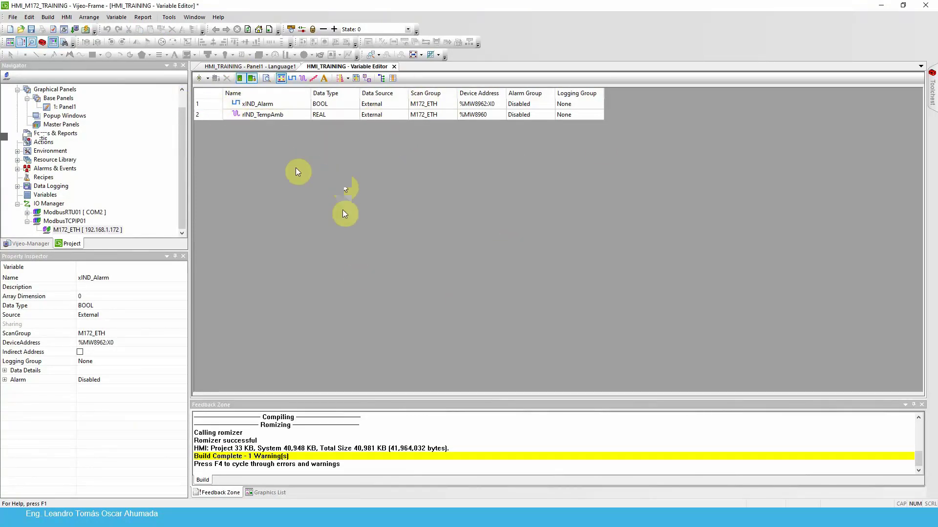
pyautogui.click(480, 115)
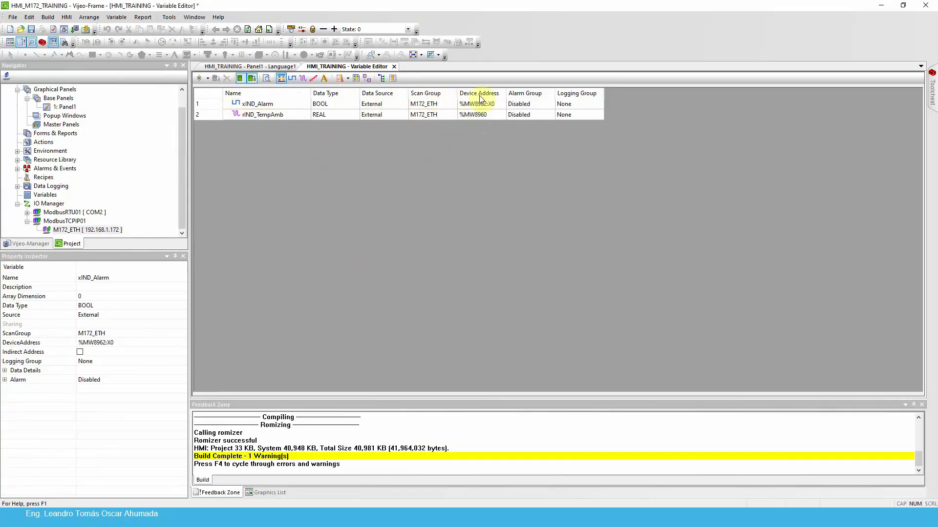
# Delete the old numeric display from the Panel1 canvas.
pyautogui.click(248, 106)
pyautogui.click(271, 66)
pyautogui.click(263, 121)
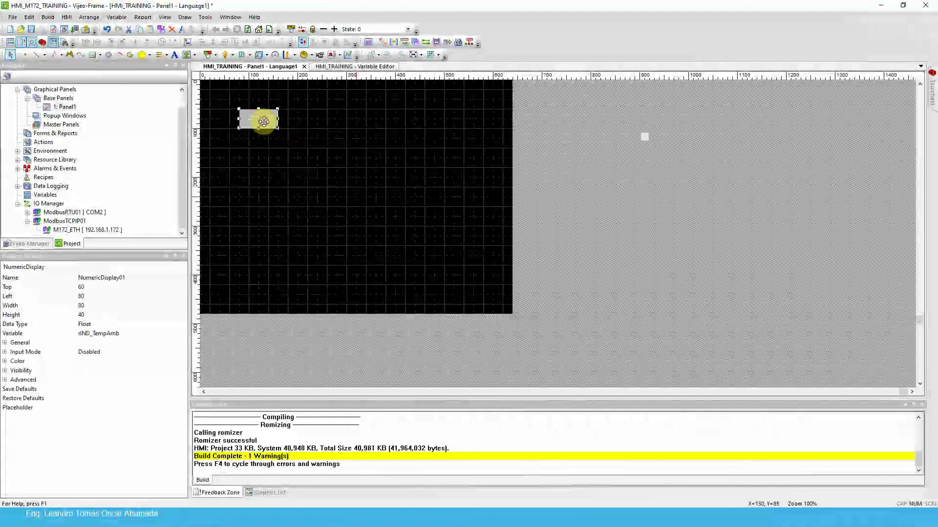
pyautogui.press('Delete')
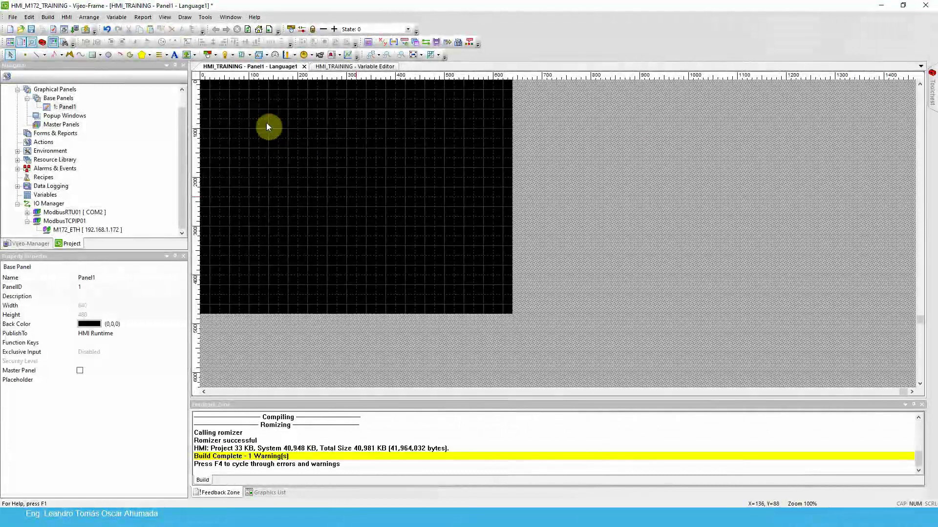
# Draw a new numeric display at the panel's top-left linked to rIND_TempAmb.
pyautogui.click(250, 54)
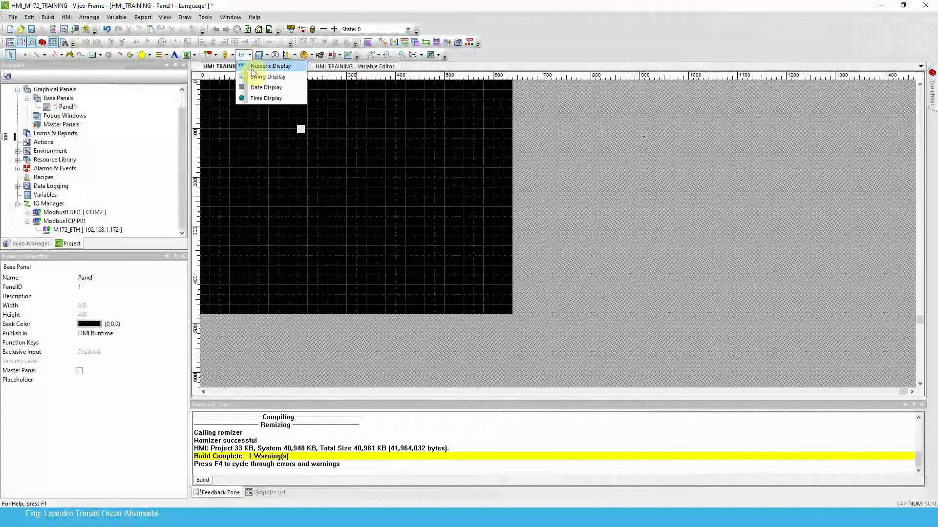
pyautogui.click(266, 67)
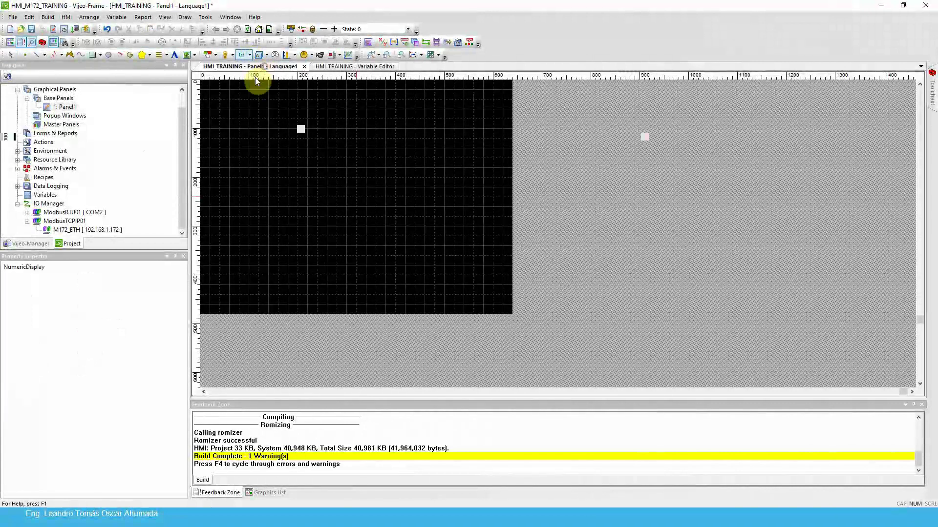
pyautogui.moveTo(230, 100); pyautogui.dragTo(295, 130)
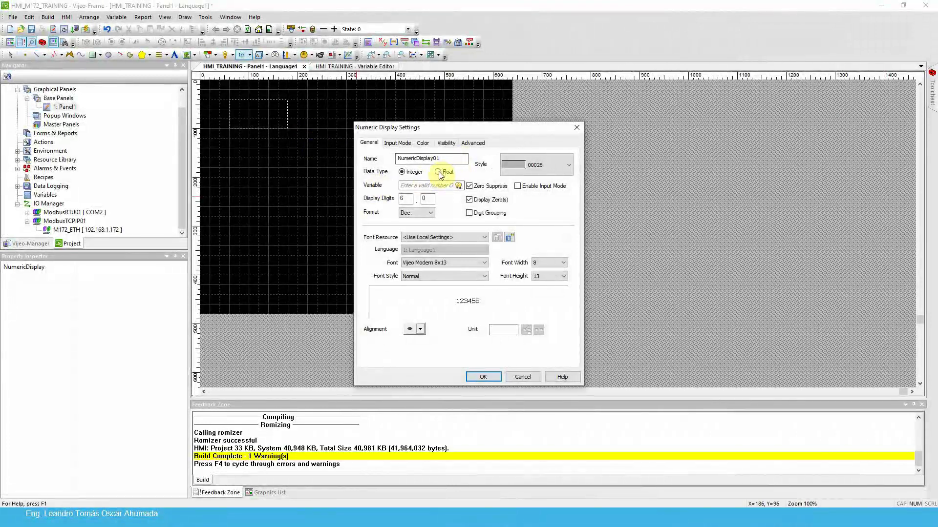
pyautogui.click(458, 186)
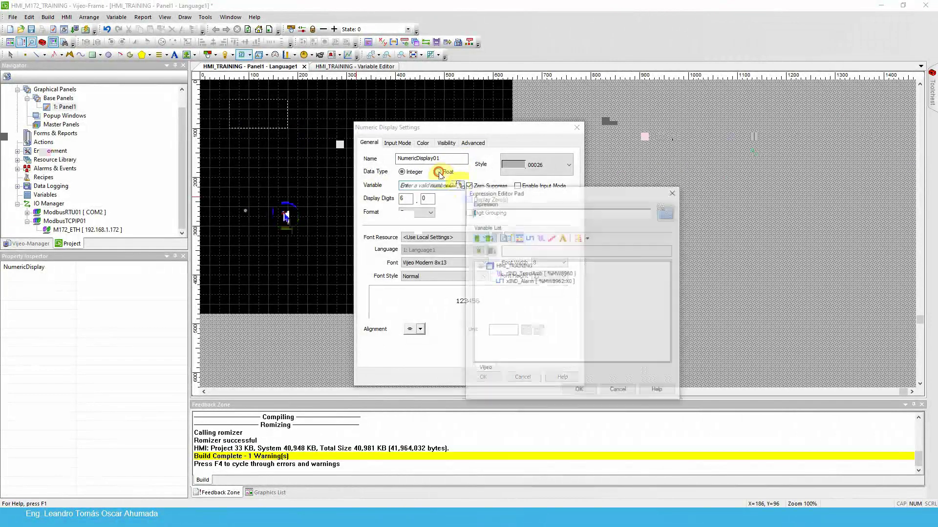
pyautogui.doubleClick(533, 273)
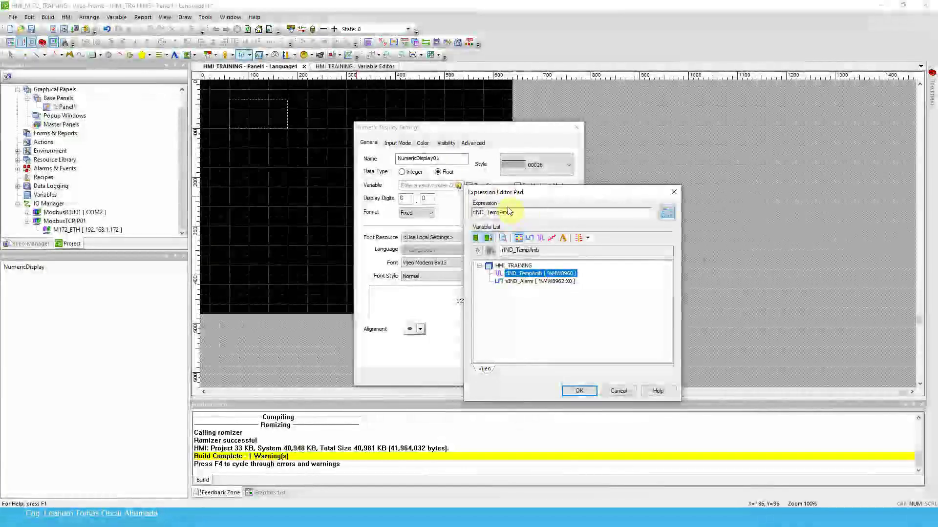
pyautogui.click(578, 392)
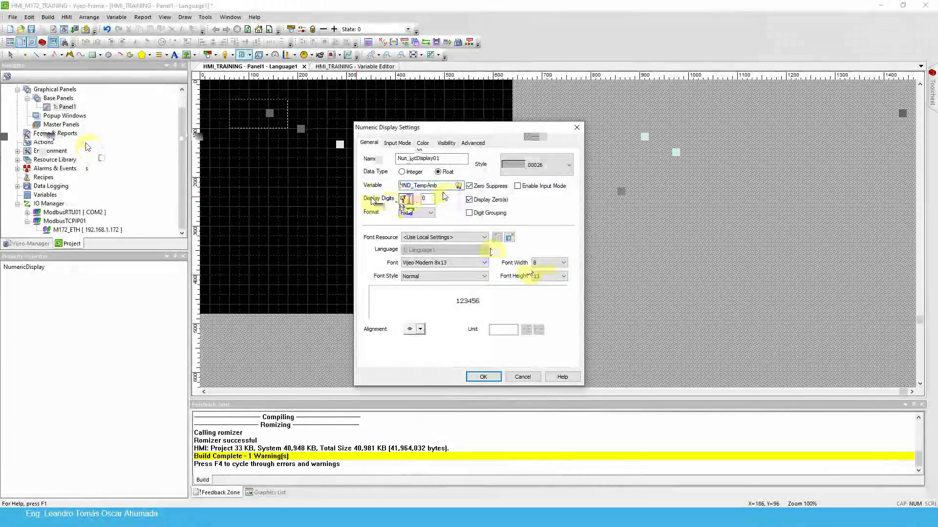
# Format the display with 2 integer digits, 1 decimal and unit °C, previewing 12.1°C.
pyautogui.doubleClick(407, 199)
pyautogui.write('2')
pyautogui.doubleClick(428, 199)
pyautogui.write('1')
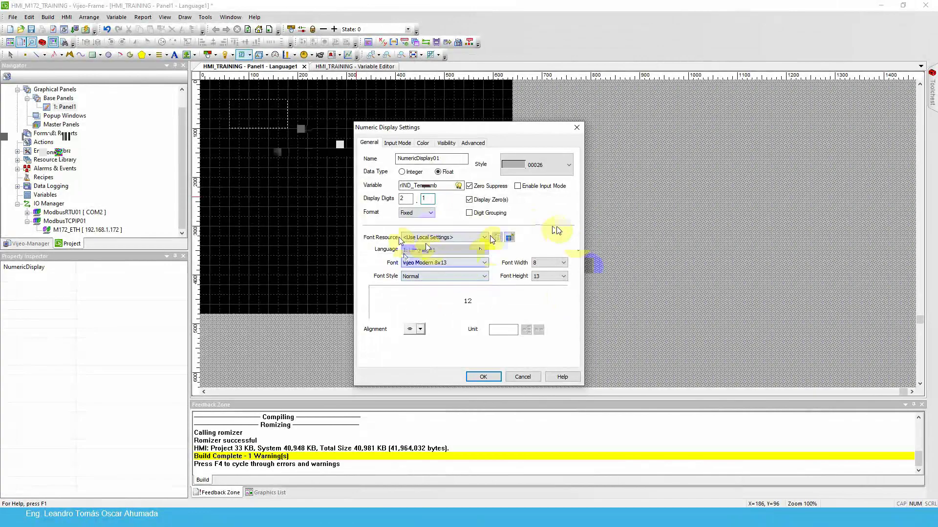
pyautogui.click(512, 330)
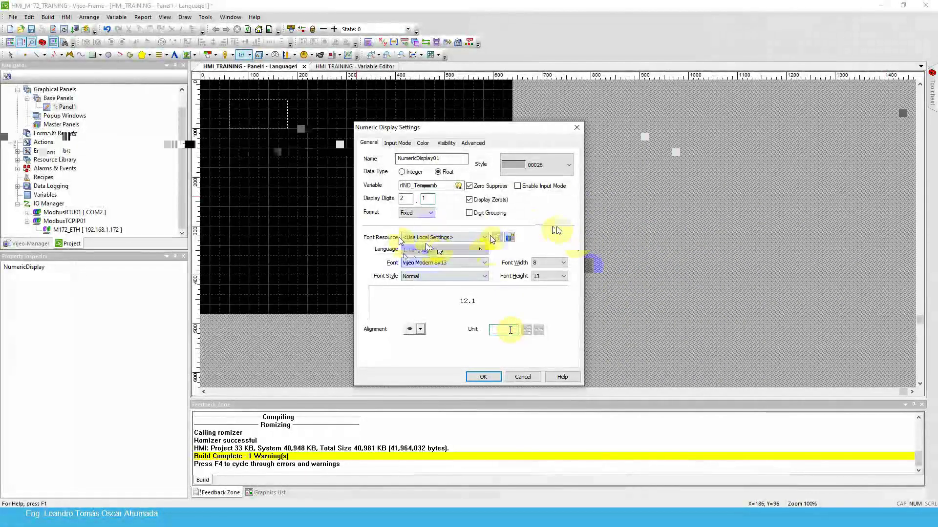
pyautogui.write('°C')
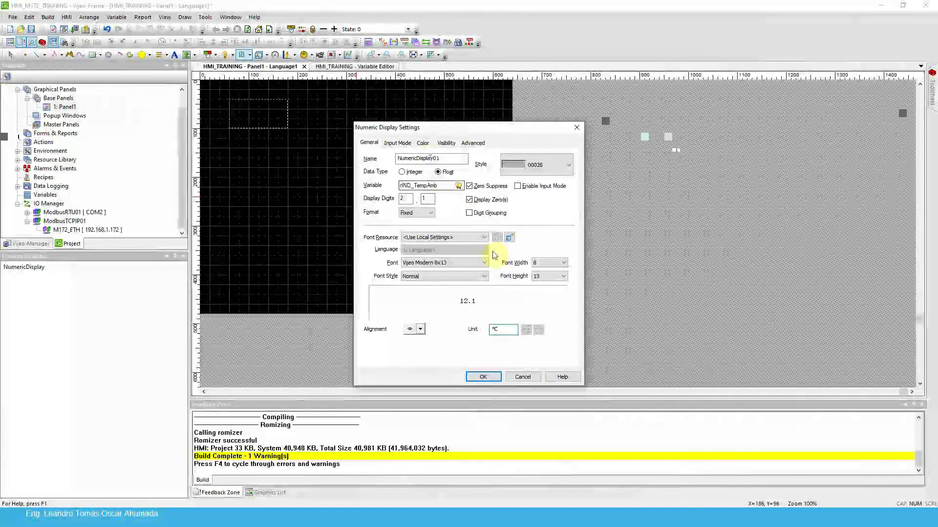
pyautogui.click(480, 376)
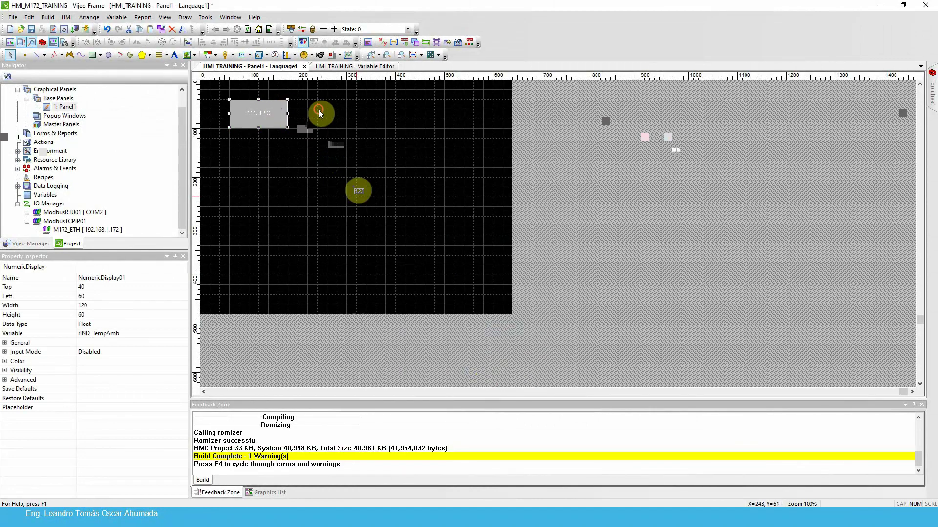
pyautogui.click(319, 109)
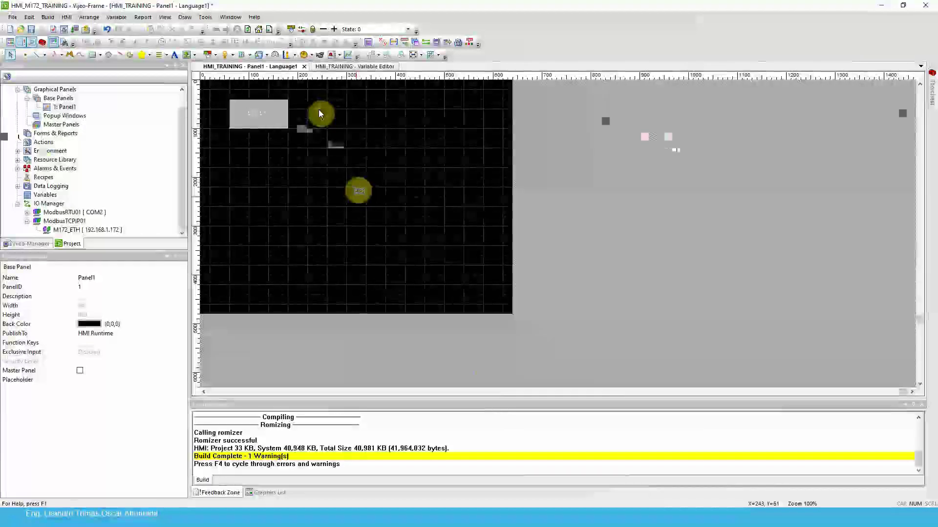
pyautogui.click(357, 67)
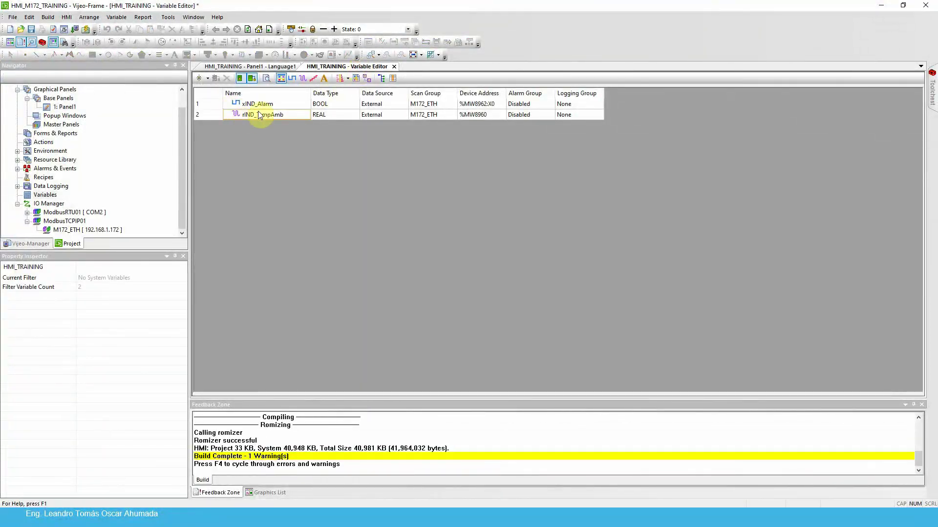
pyautogui.click(266, 66)
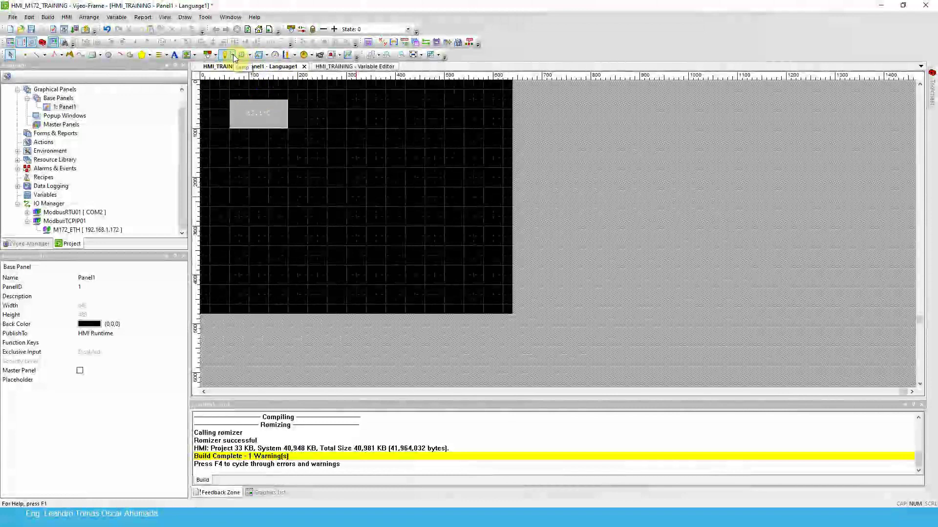
# Draw a lamp right of the temperature display and link it to xIND_Alarm.
pyautogui.click(233, 54)
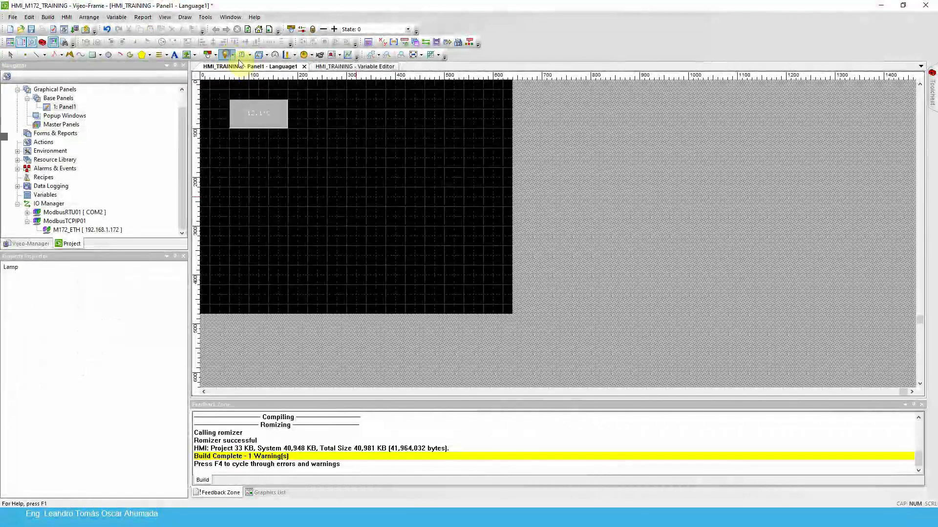
pyautogui.moveTo(301, 102); pyautogui.dragTo(335, 133)
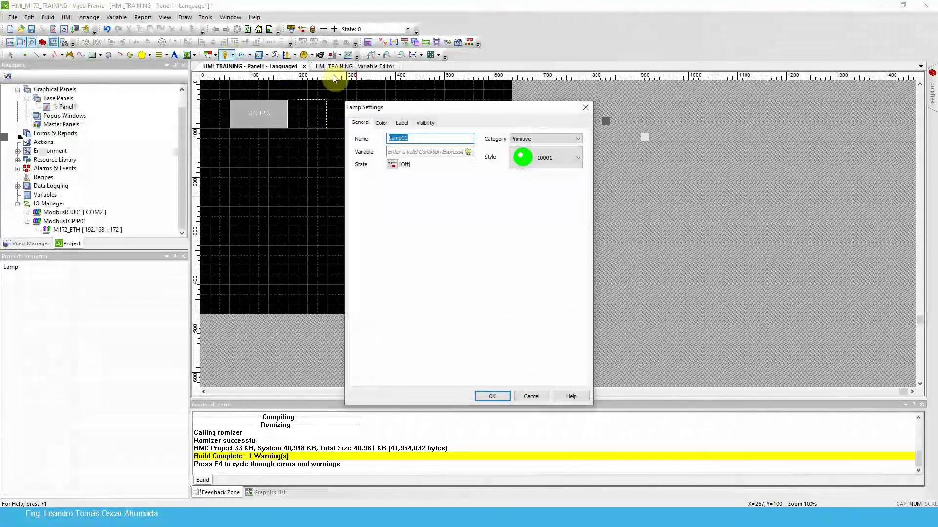
pyautogui.click(469, 155)
pyautogui.click(468, 151)
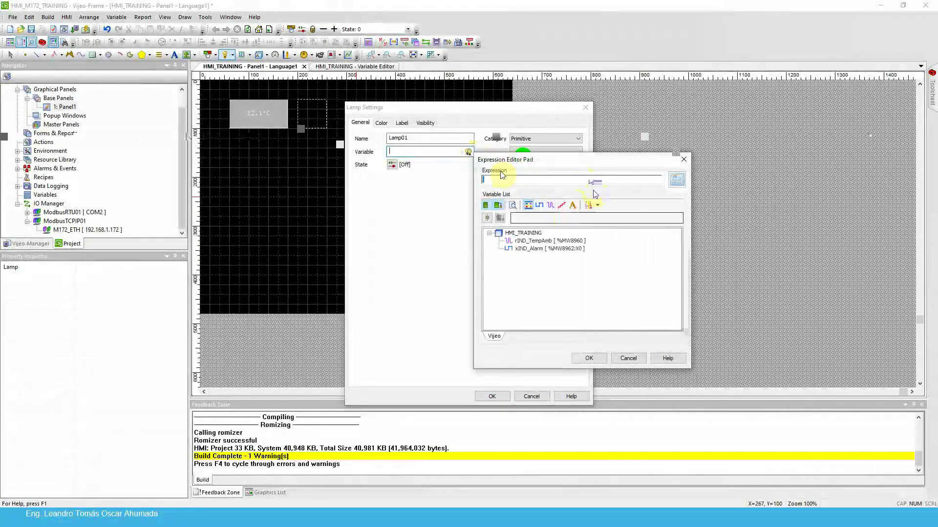
pyautogui.click(530, 249)
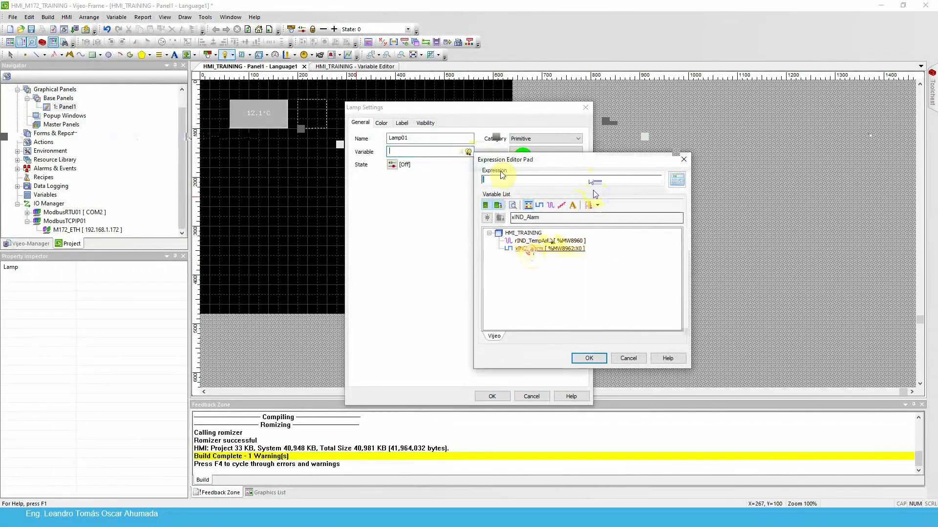
pyautogui.click(585, 358)
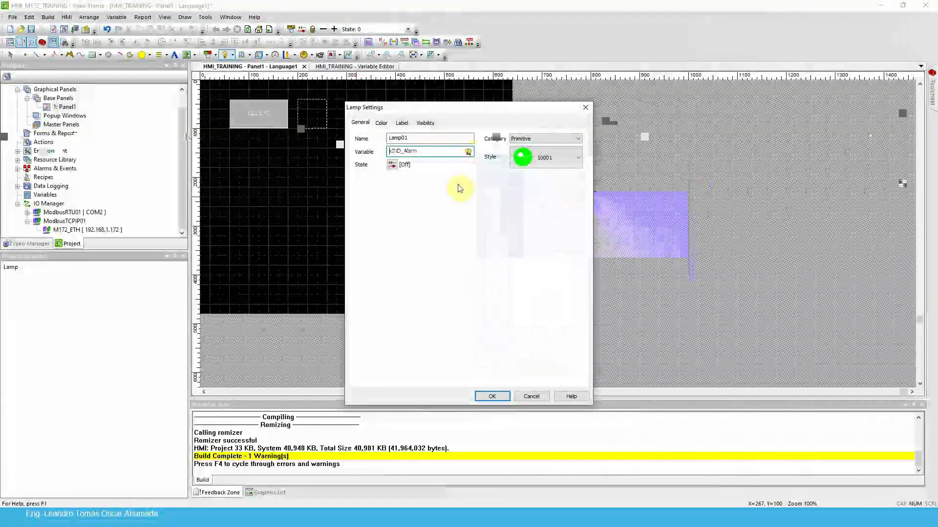
pyautogui.click(494, 397)
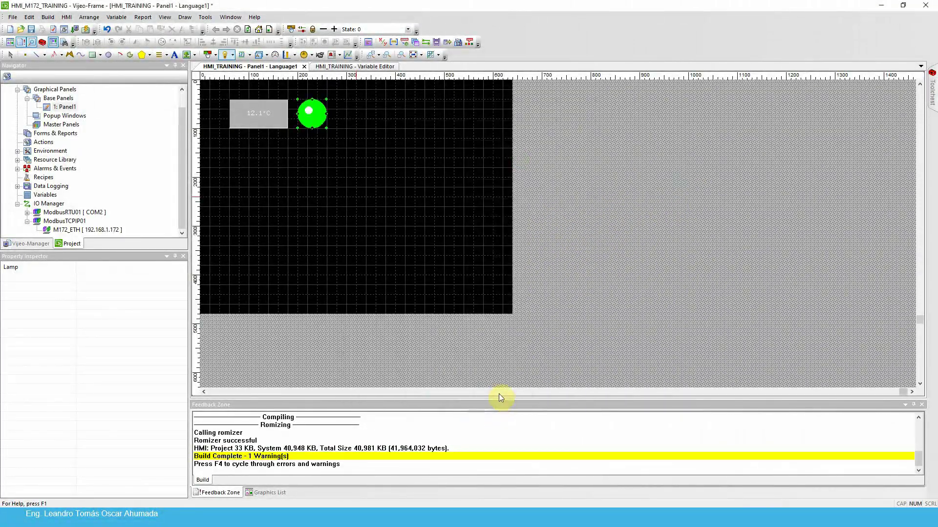
# Review the lamp's colours: green when off, red when on.
pyautogui.doubleClick(314, 113)
pyautogui.click(381, 122)
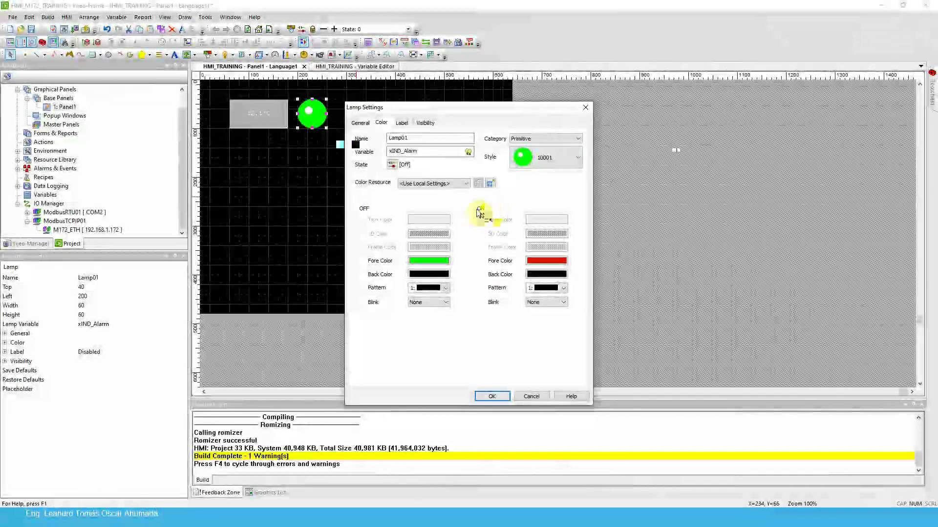
pyautogui.click(492, 397)
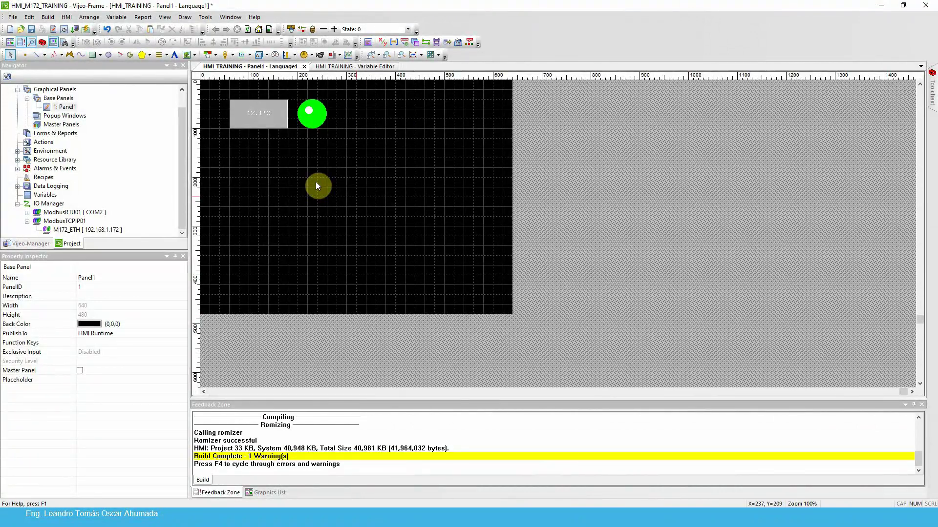
pyautogui.moveTo(627, 256); pyautogui.dragTo(783, 231)
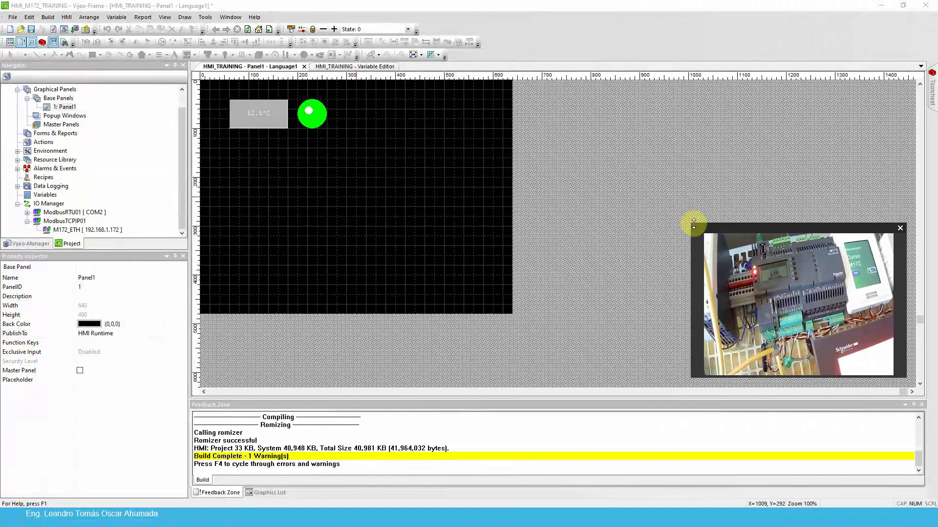
# Build and run the runtime simulation, showing about 22.4°C beside a green alarm lamp.
pyautogui.moveTo(693, 224); pyautogui.dragTo(496, 85)
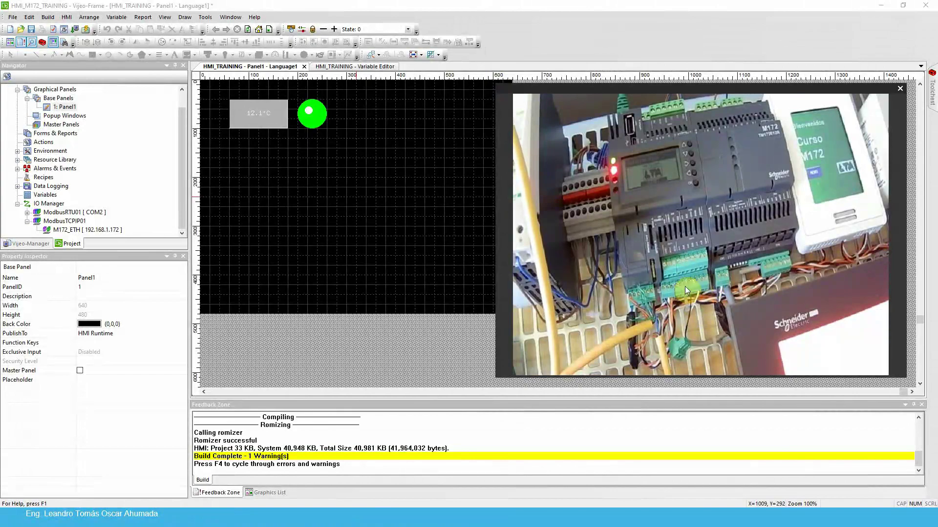
pyautogui.click(86, 29)
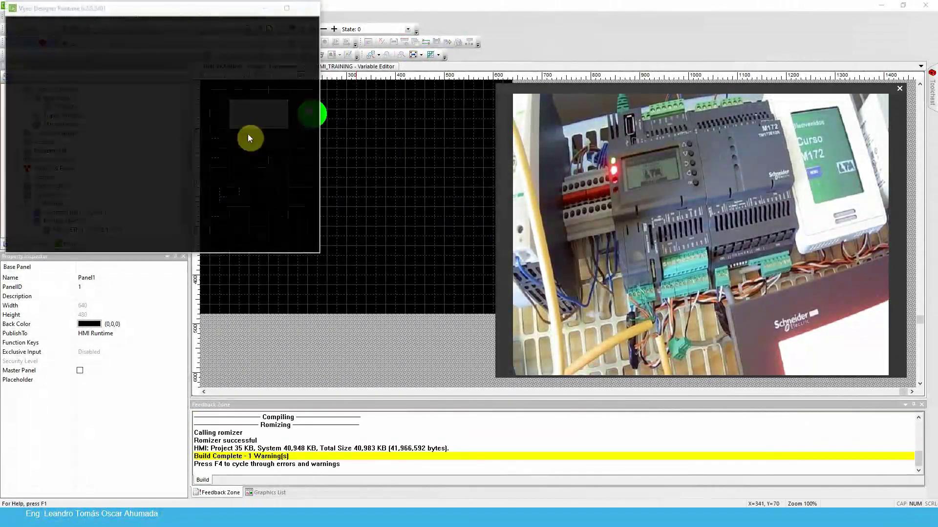
pyautogui.moveTo(100, 9); pyautogui.dragTo(264, 109)
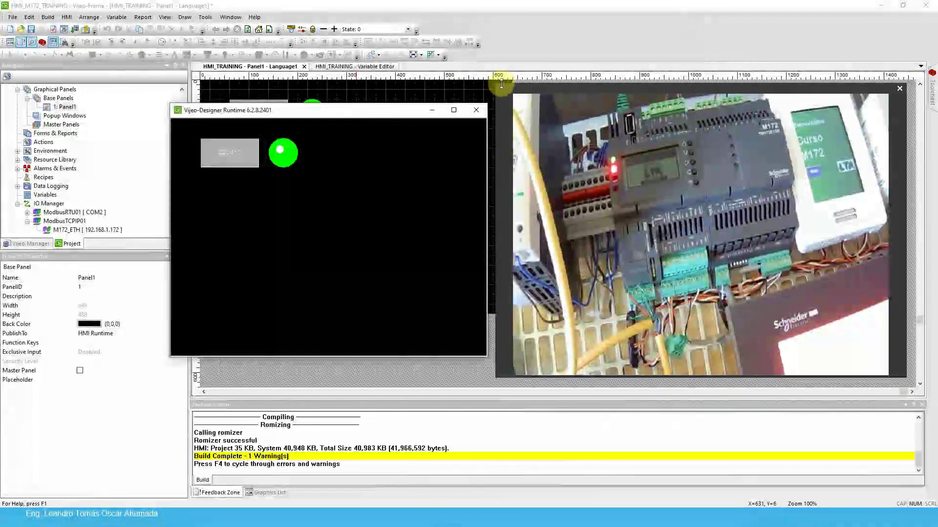
pyautogui.moveTo(499, 85); pyautogui.dragTo(698, 243)
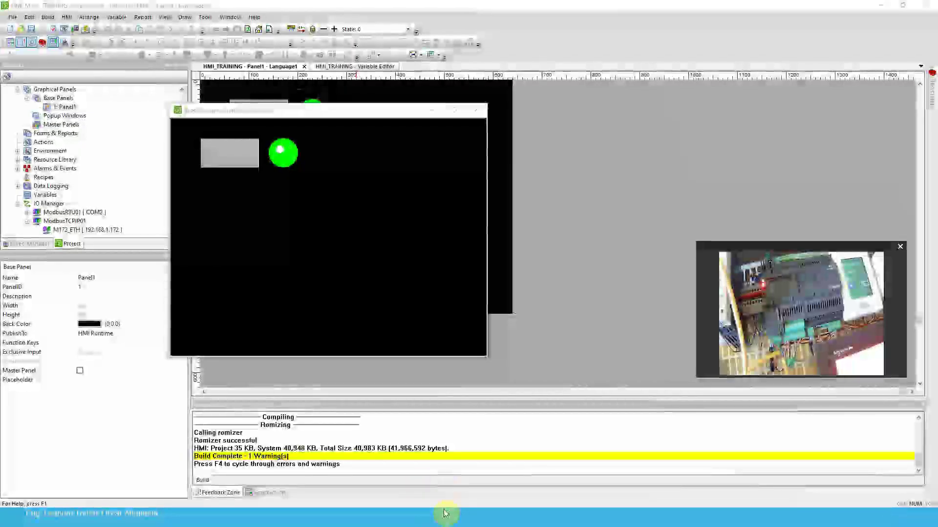
# Close the runtime preview and bring the Panel1 editor back in front of the slides.
pyautogui.click(476, 111)
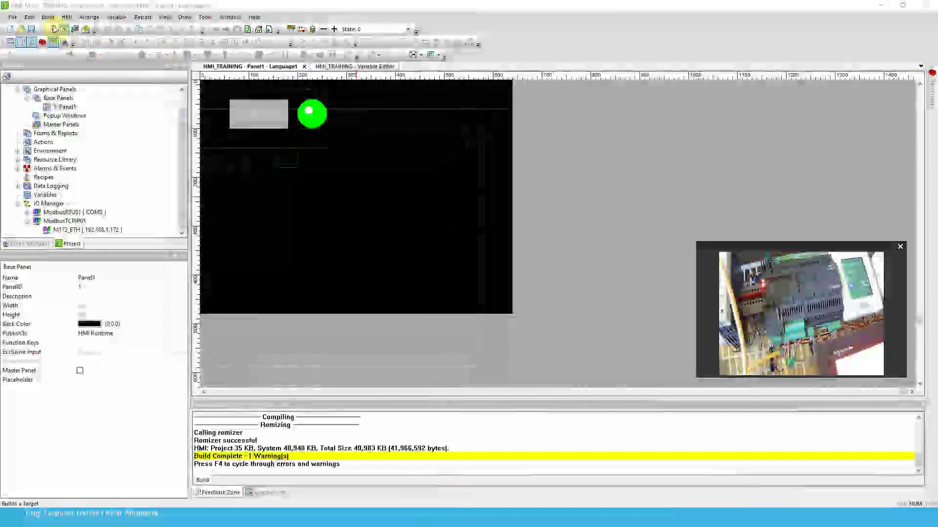
pyautogui.click(227, 67)
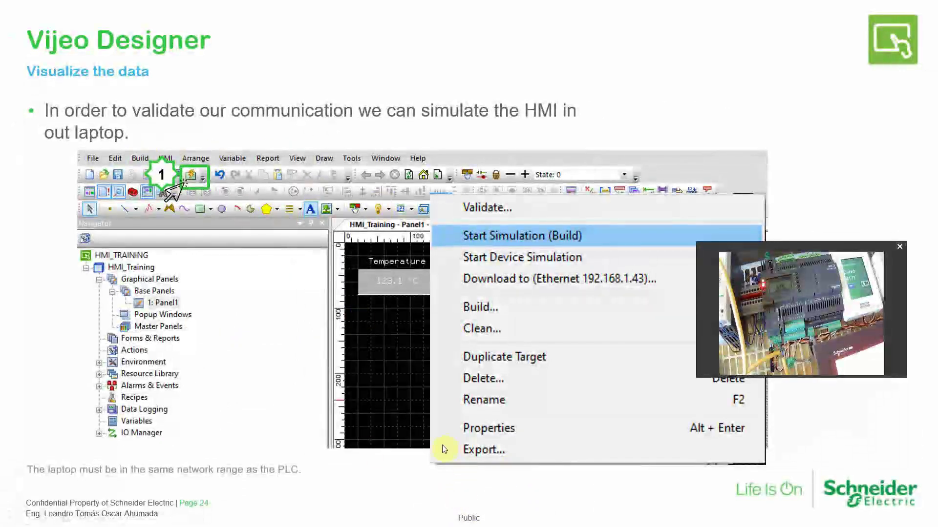
pyautogui.press('super')
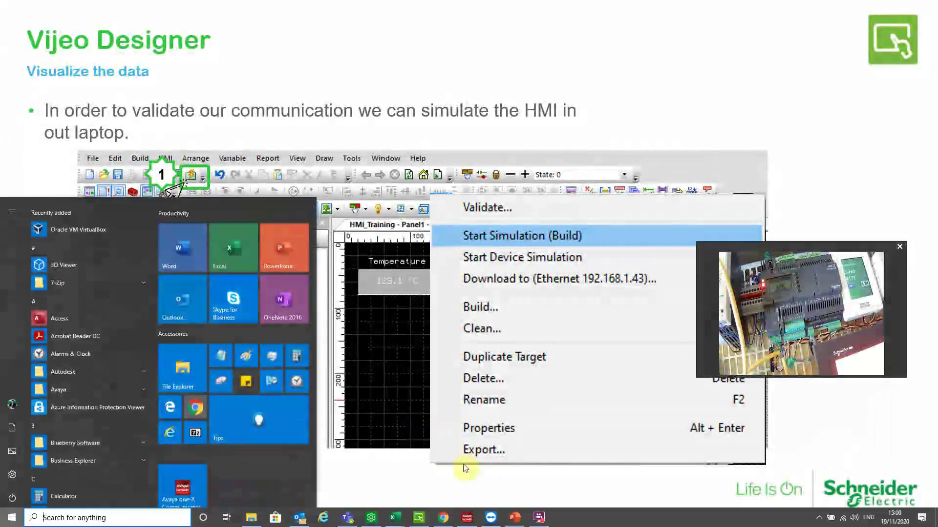
pyautogui.click(432, 520)
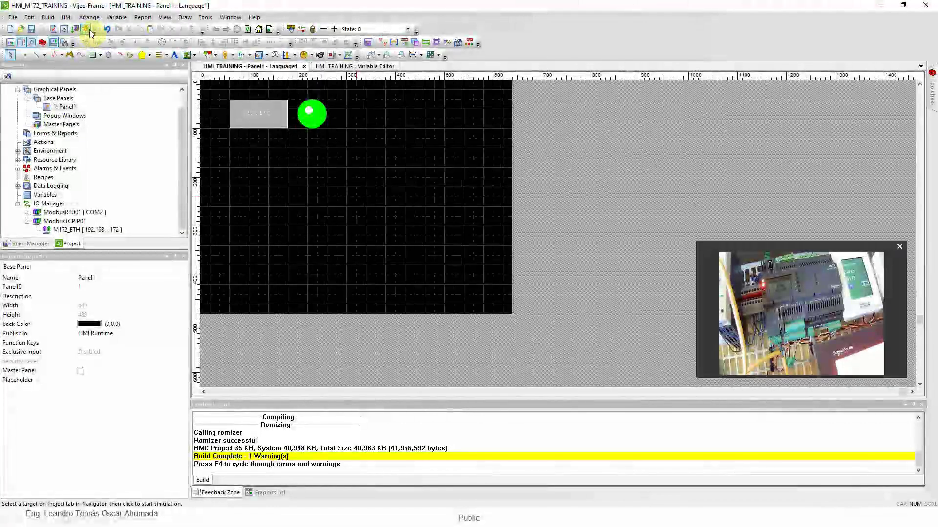
# Run the simulation briefly, close it, and open HMI_TRAINING's build and simulation actions.
pyautogui.click(87, 33)
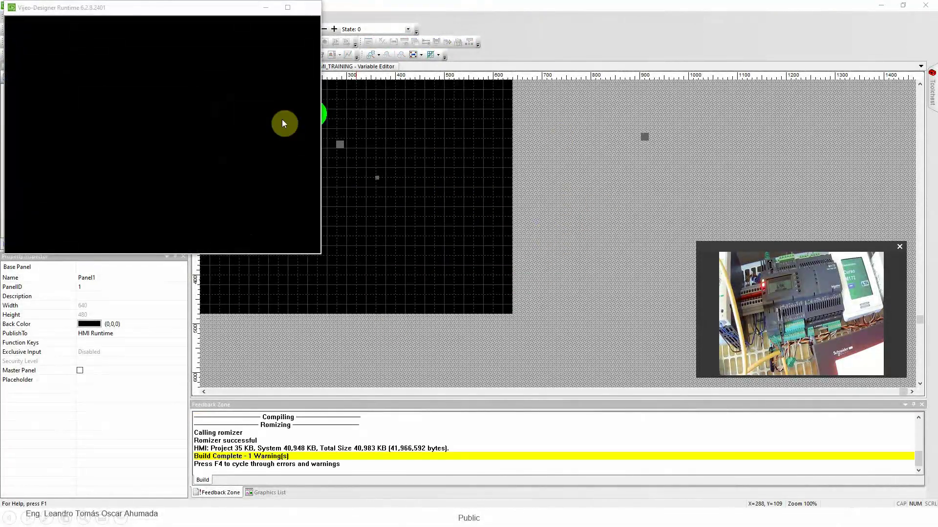
pyautogui.moveTo(144, 6); pyautogui.dragTo(371, 119)
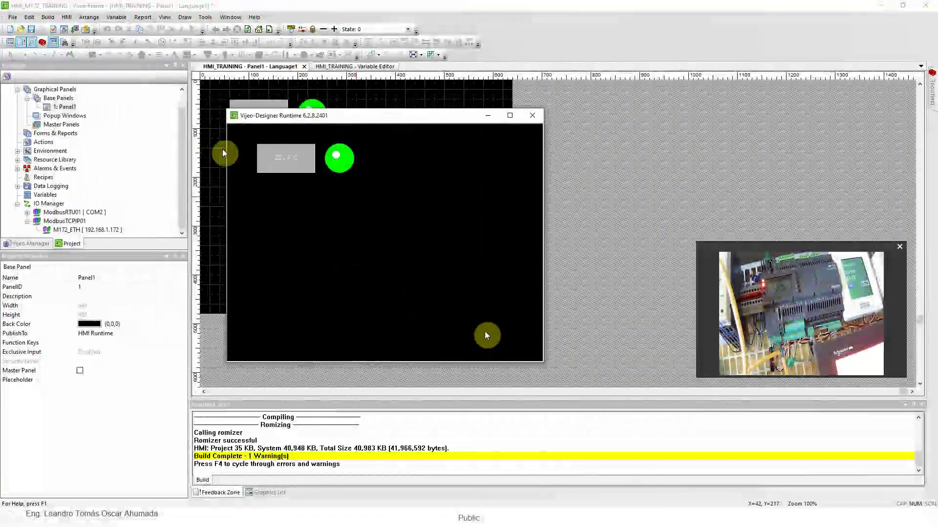
pyautogui.click(536, 119)
pyautogui.scroll(1, 92, 149)
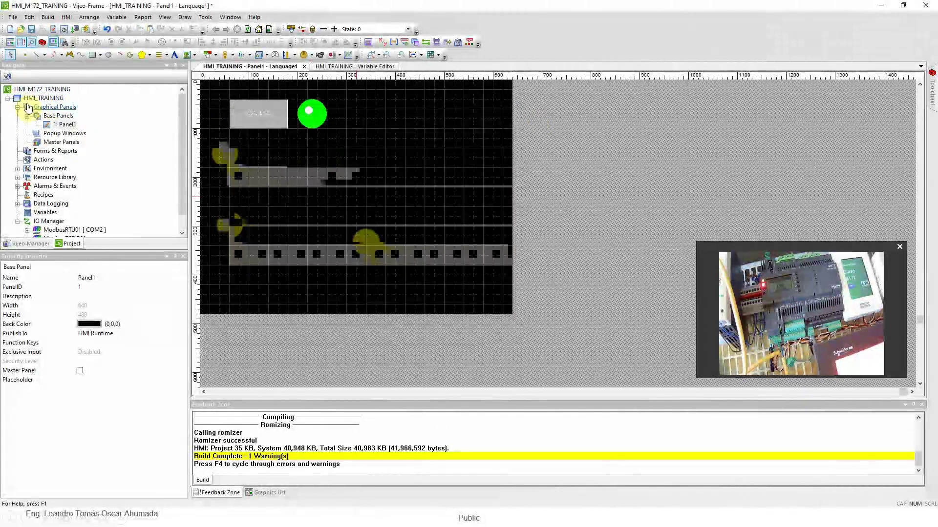
pyautogui.rightClick(42, 100)
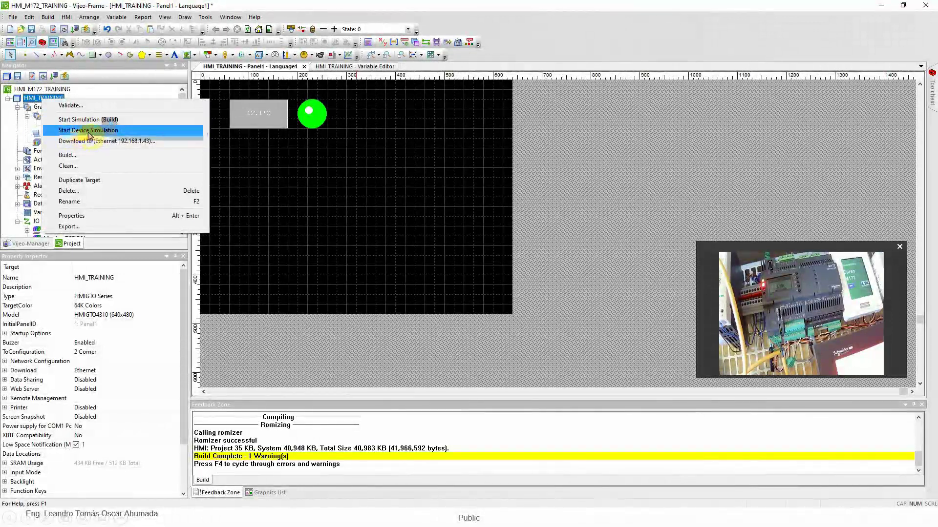
# Start device simulation and set xIND_Alarm to 1, turning the lamp red.
pyautogui.click(90, 132)
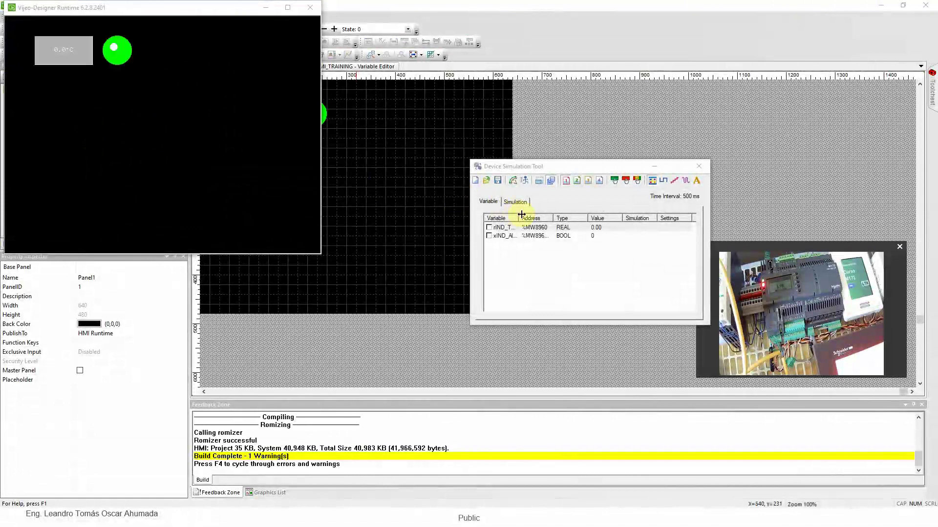
pyautogui.click(558, 226)
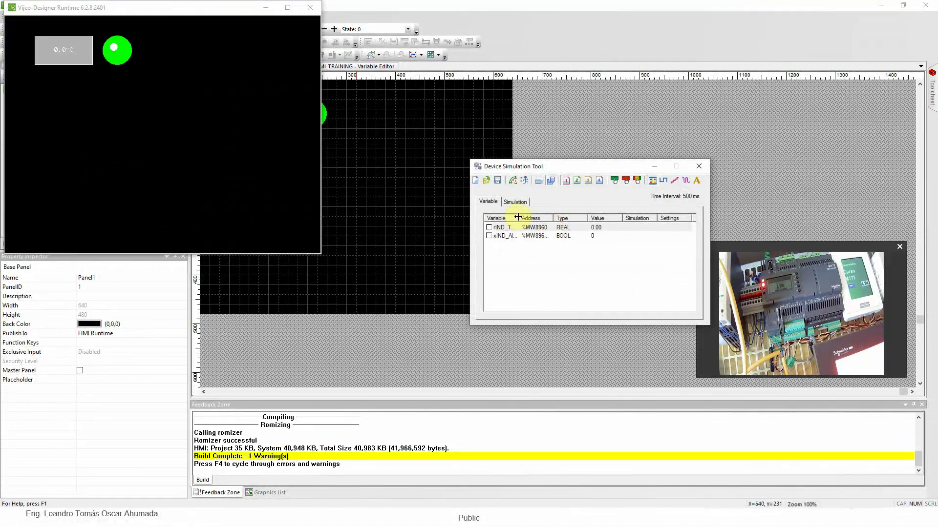
pyautogui.moveTo(518, 217); pyautogui.dragTo(550, 217)
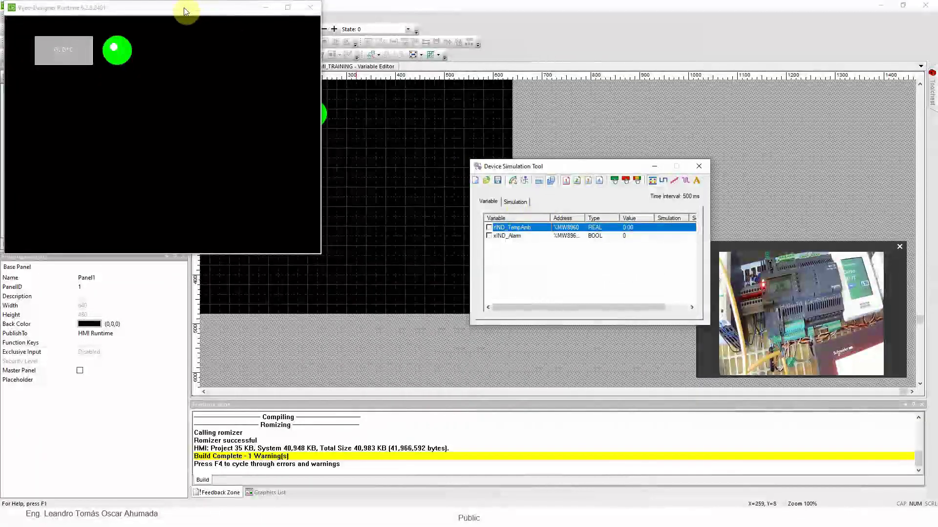
pyautogui.moveTo(186, 11); pyautogui.dragTo(311, 96)
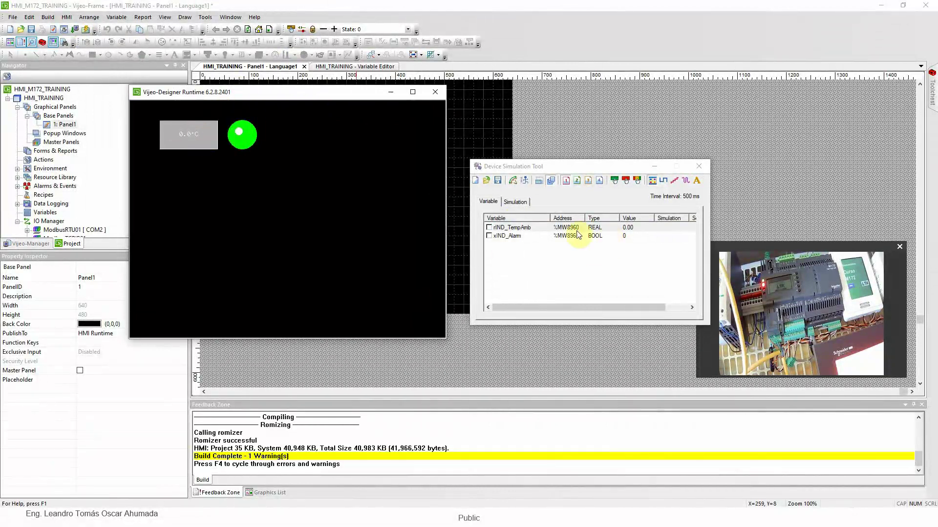
pyautogui.doubleClick(629, 237)
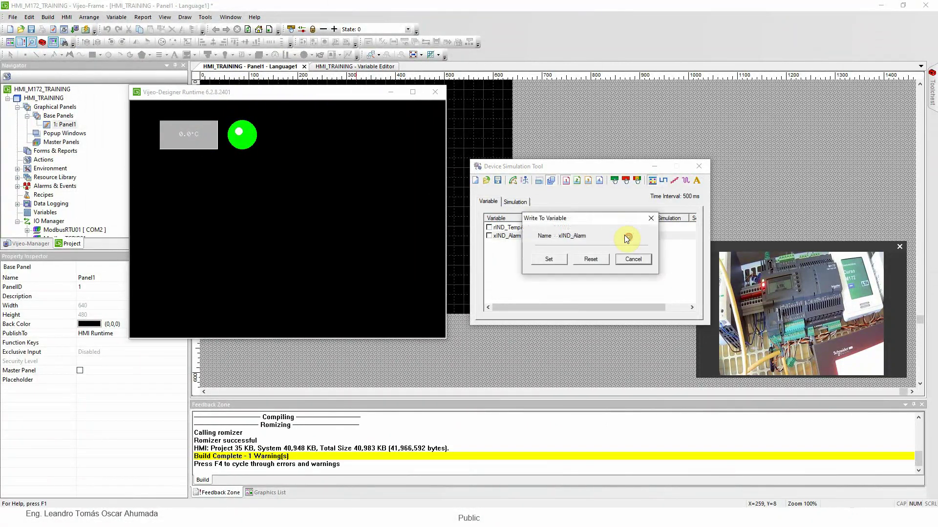
pyautogui.click(553, 257)
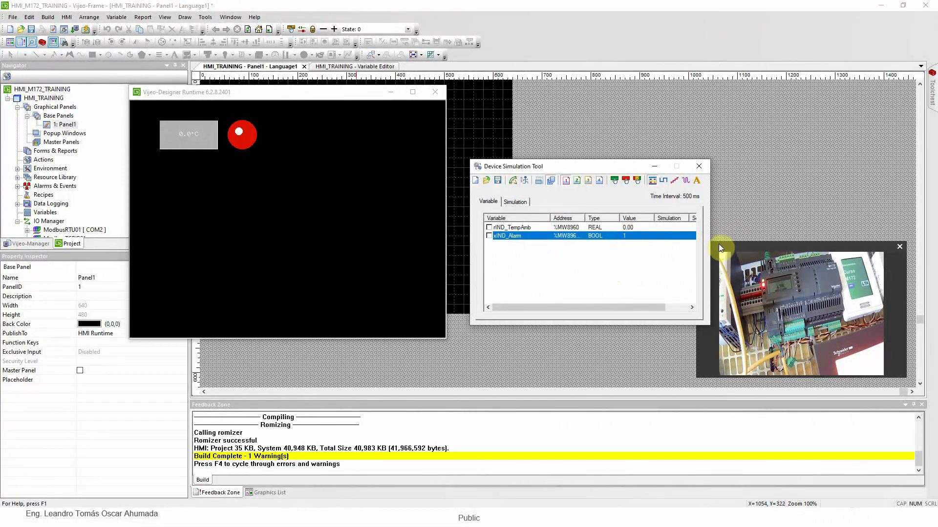
# Reset xIND_Alarm to 0 so the lamp returns green, then close the simulation.
pyautogui.moveTo(593, 166); pyautogui.dragTo(574, 27)
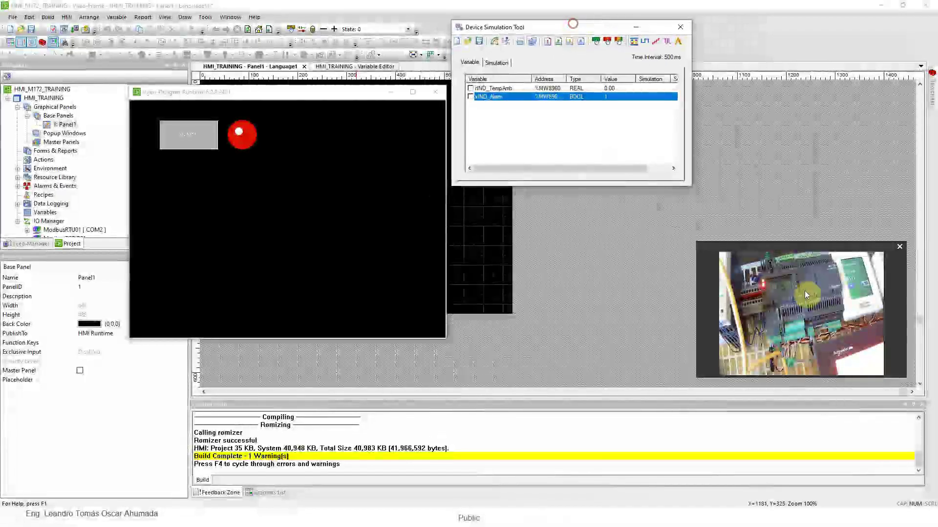
pyautogui.click(698, 242)
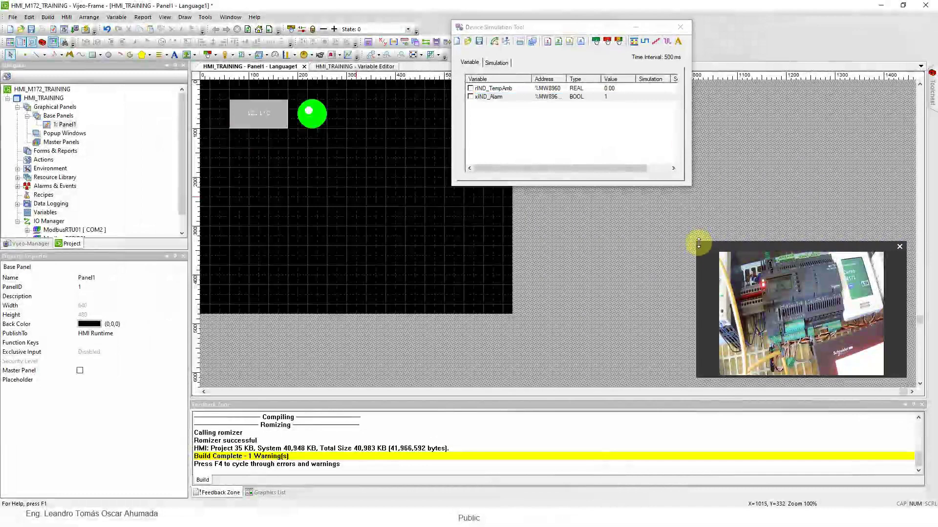
pyautogui.moveTo(696, 245); pyautogui.dragTo(454, 84)
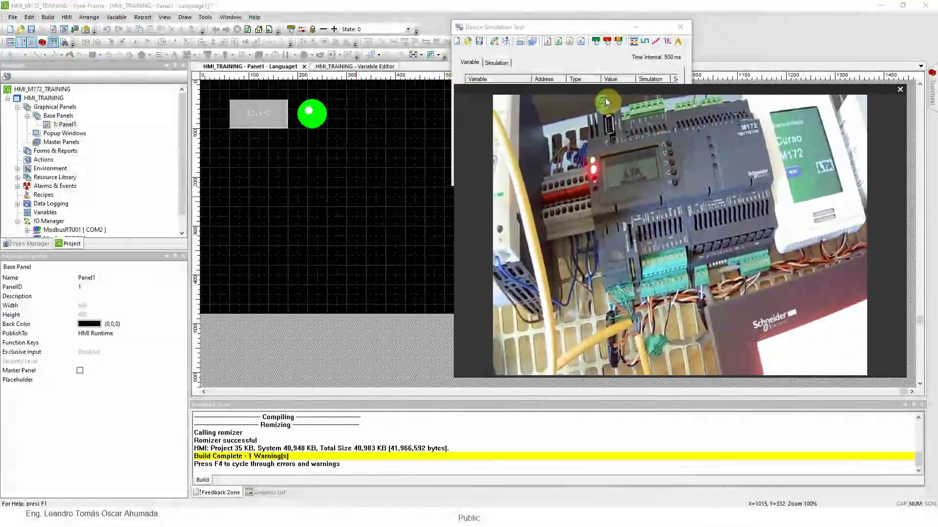
pyautogui.moveTo(608, 89); pyautogui.dragTo(610, 180)
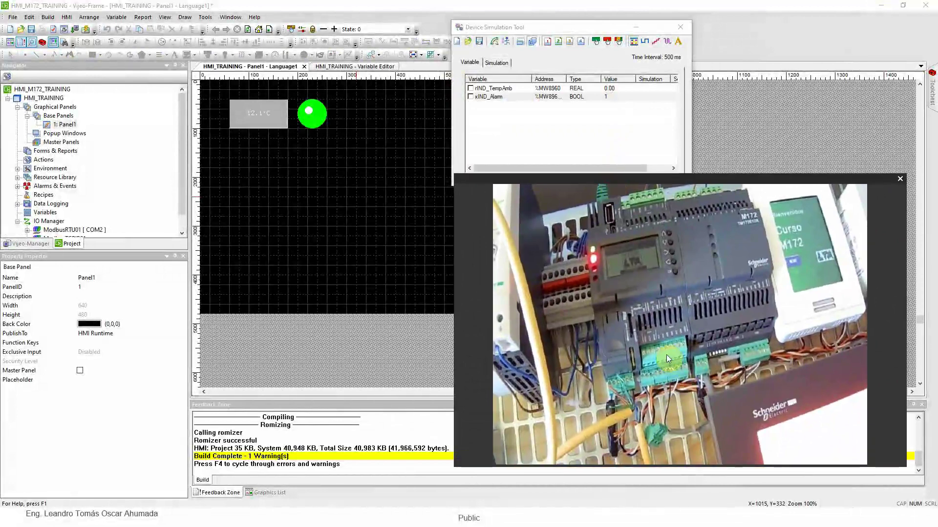
pyautogui.press('super')
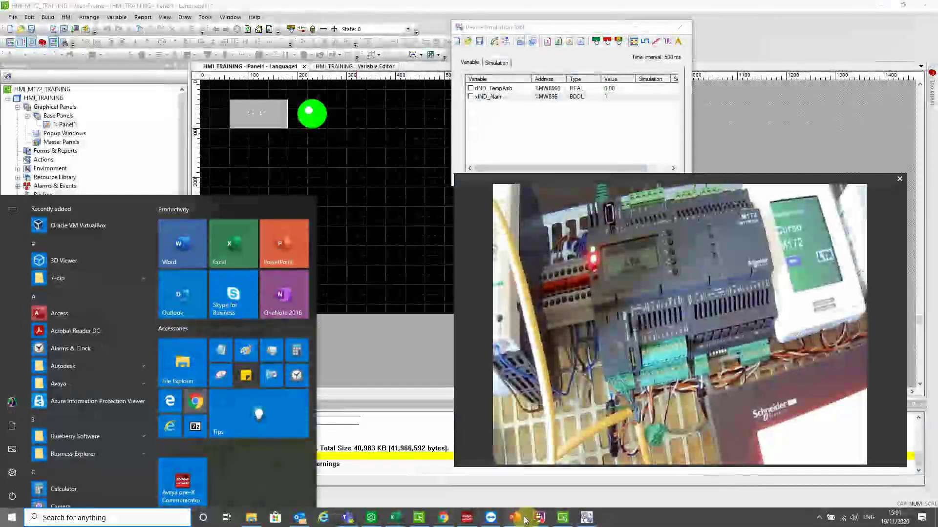
pyautogui.click(539, 518)
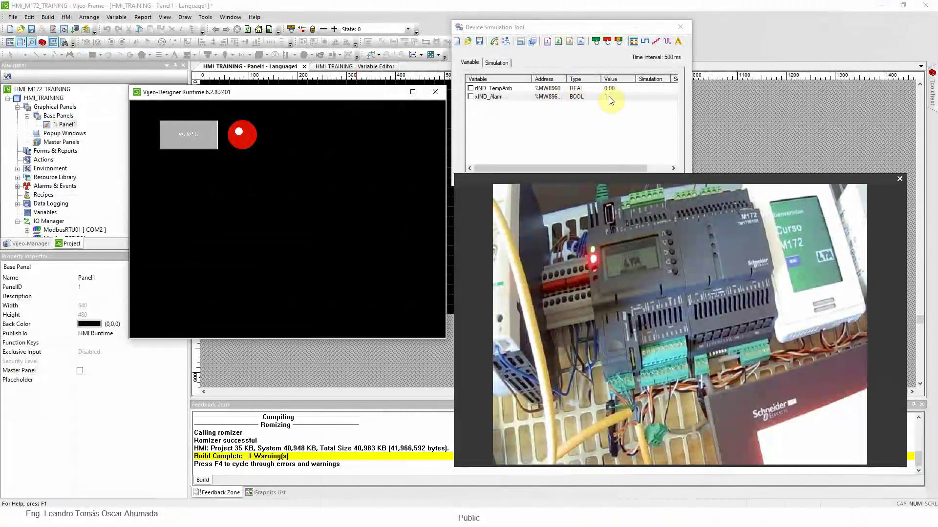
pyautogui.doubleClick(610, 97)
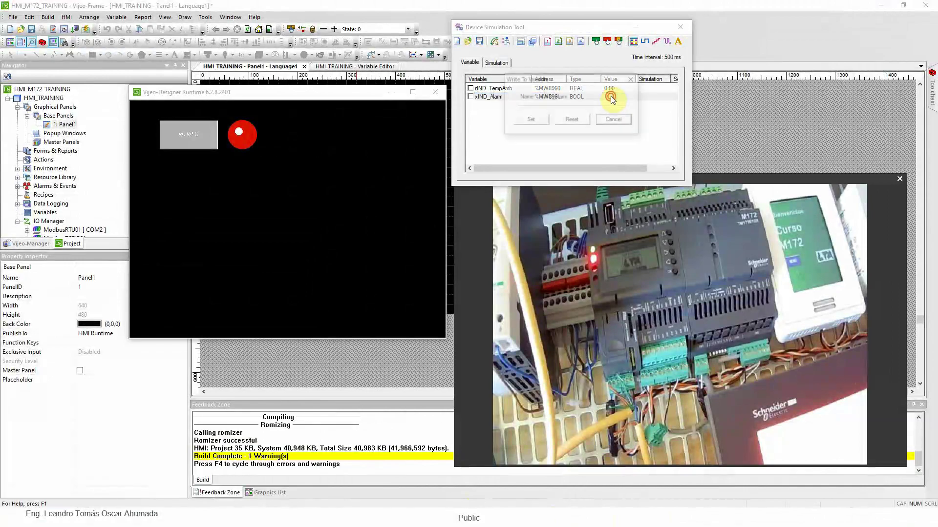
pyautogui.click(571, 120)
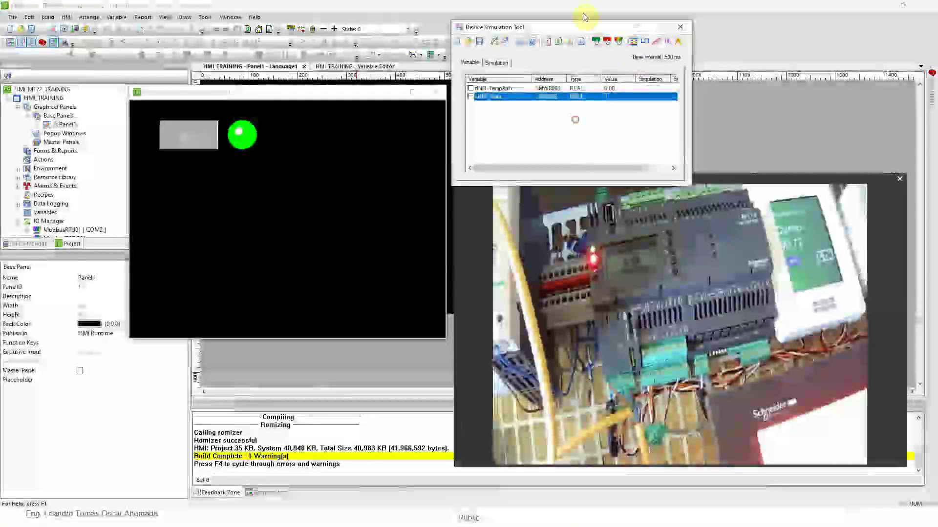
pyautogui.click(678, 28)
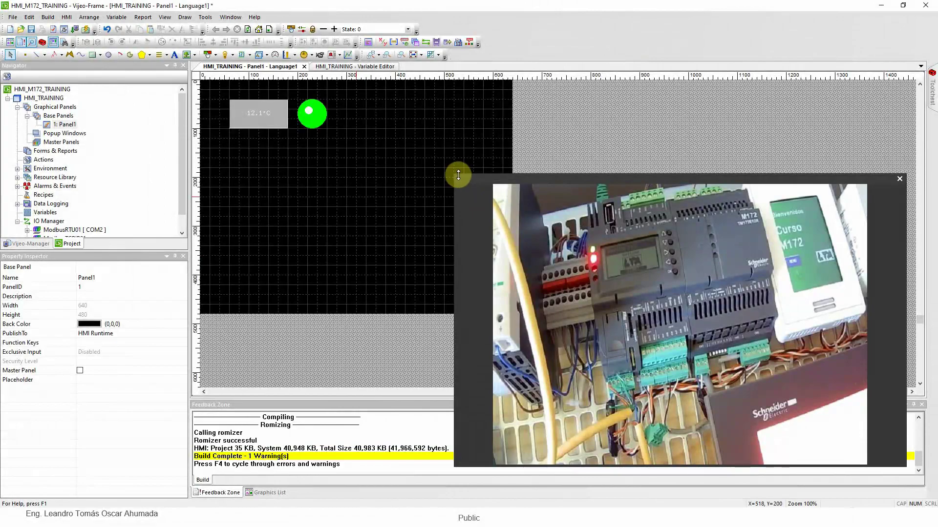
# Open HMI_TRAINING's actions menu and dismiss it without choosing anything.
pyautogui.rightClick(58, 100)
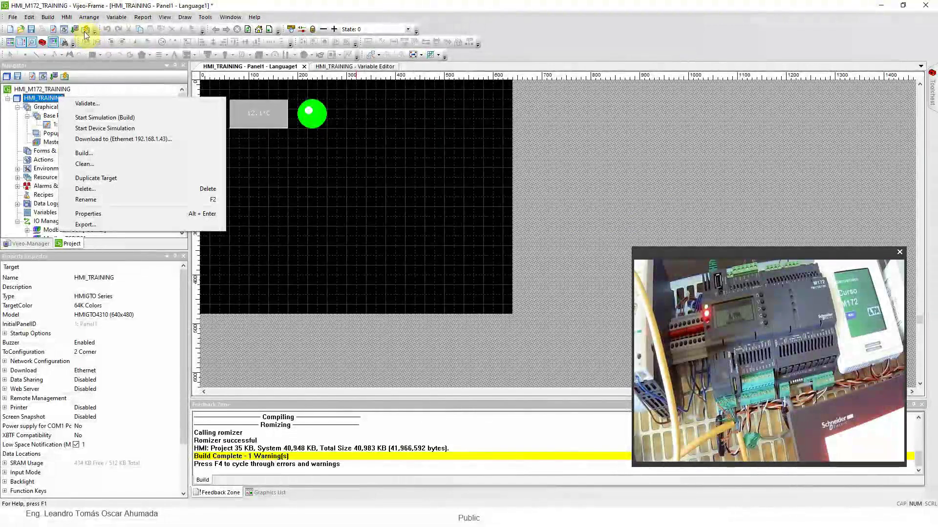
pyautogui.click(342, 176)
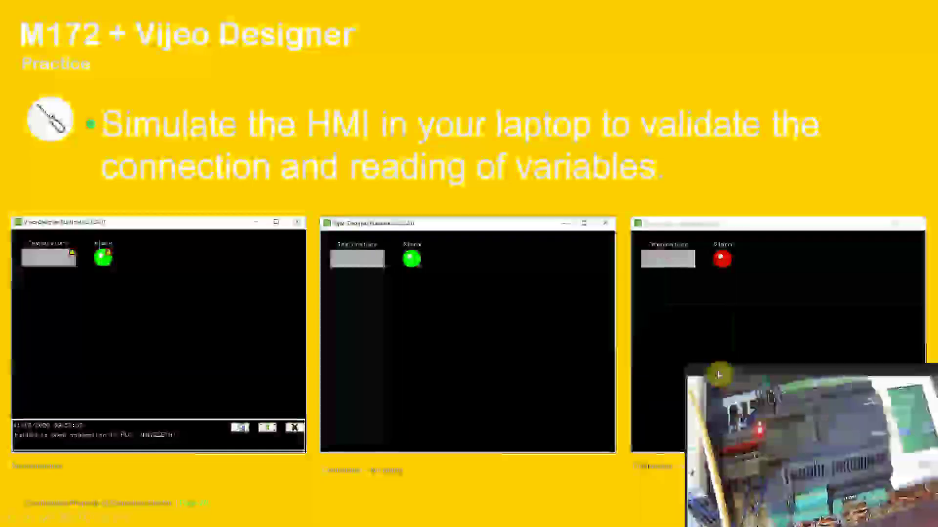
# Advance PowerPoint to slide 26, comparing runtime screens: no connection, connected without alarm, with alarm.
pyautogui.moveTo(722, 366); pyautogui.dragTo(606, 127)
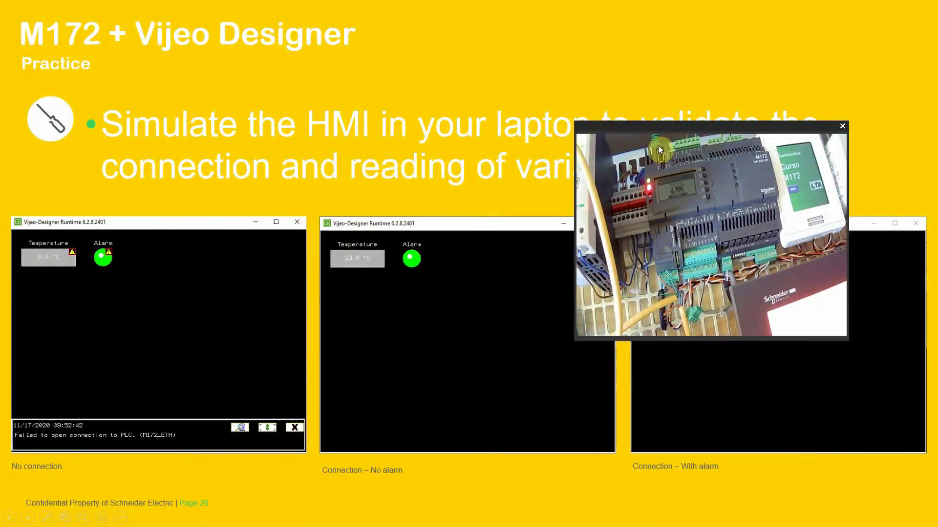
pyautogui.click(798, 130)
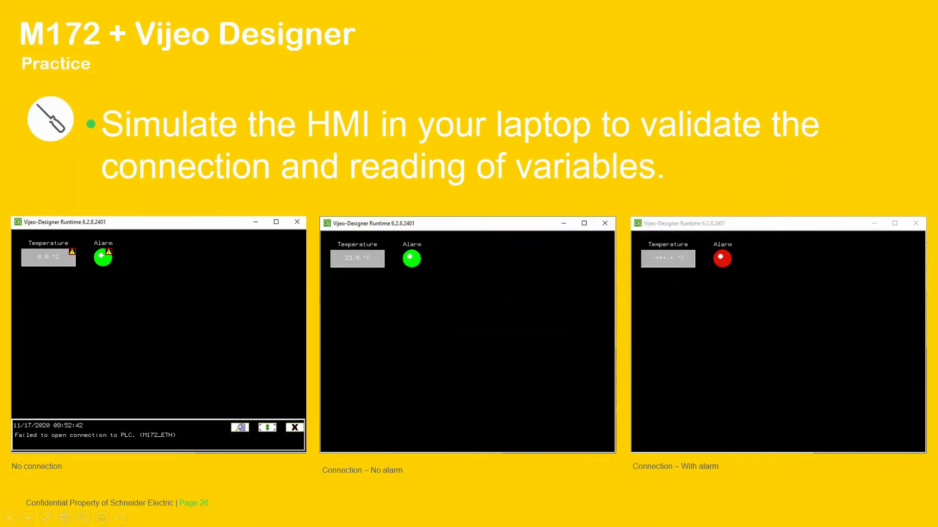